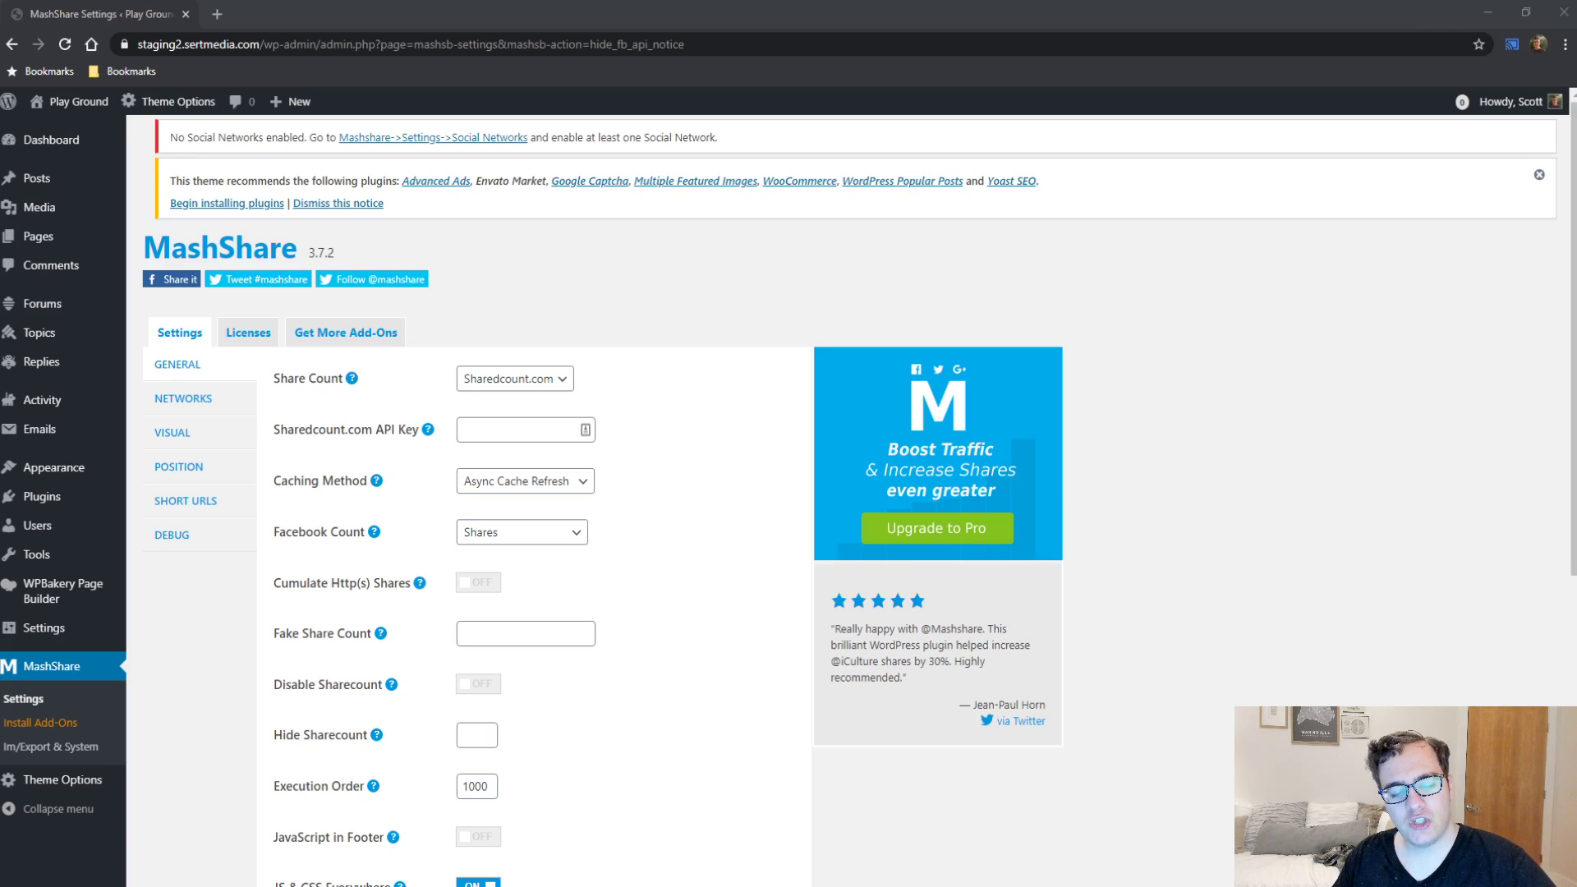
Step: Review the general MashShare settings and read the help texts for Caching Method and Cumulate Http(s) Shares
{"action": "scroll", "coordinate": [788, 493], "scroll_direction": "down", "scroll_amount": 3}
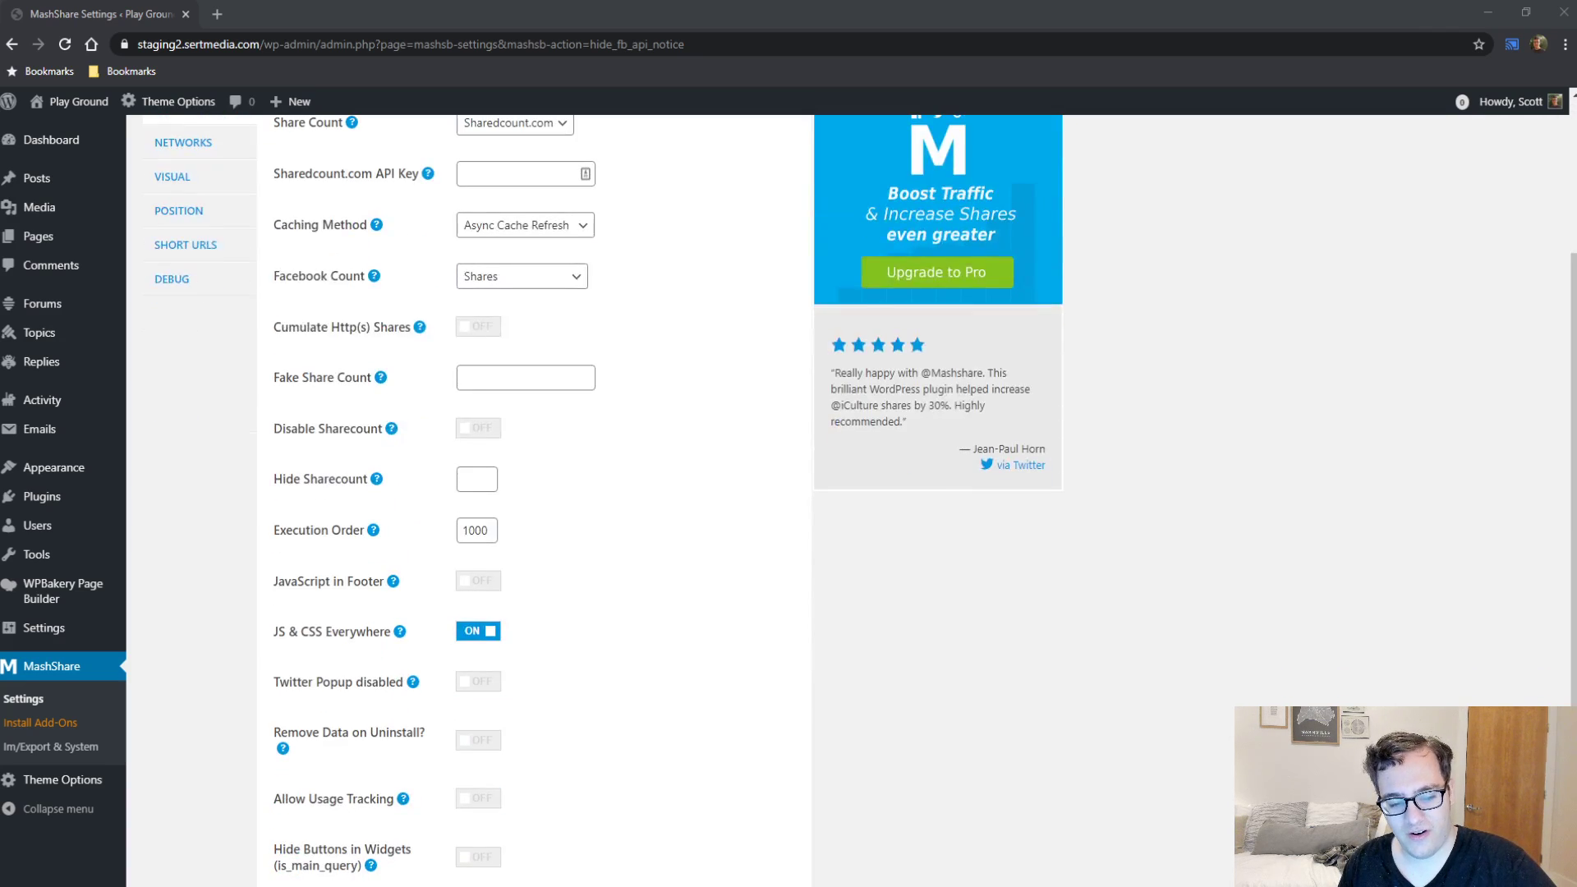
{"action": "scroll", "coordinate": [788, 493], "scroll_direction": "up", "scroll_amount": 3}
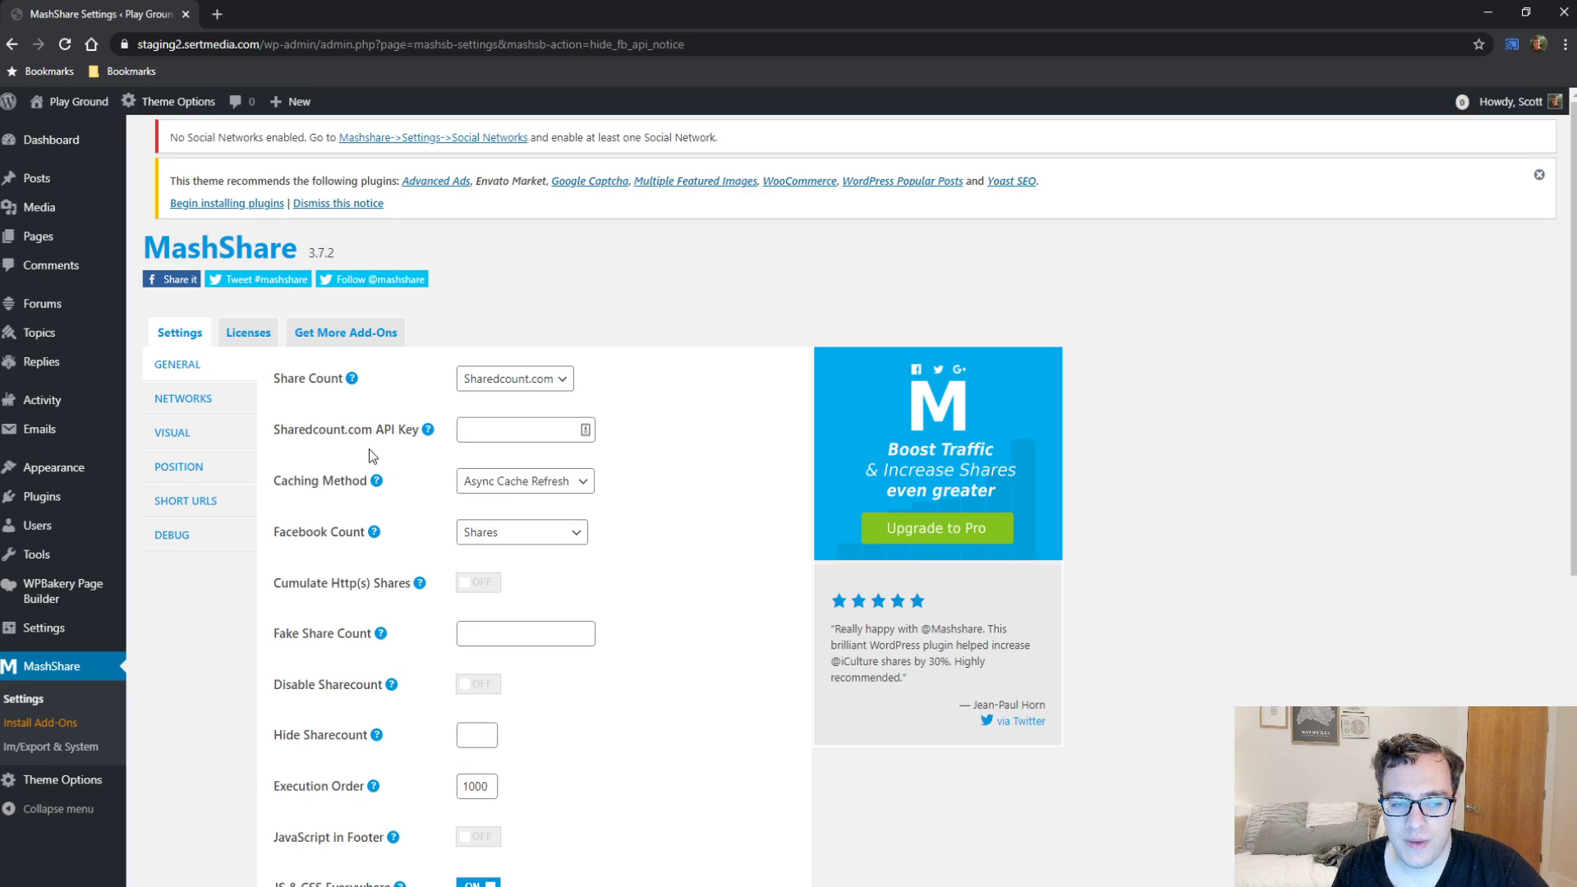
{"action": "scroll", "coordinate": [369, 449], "scroll_direction": "down", "scroll_amount": 1}
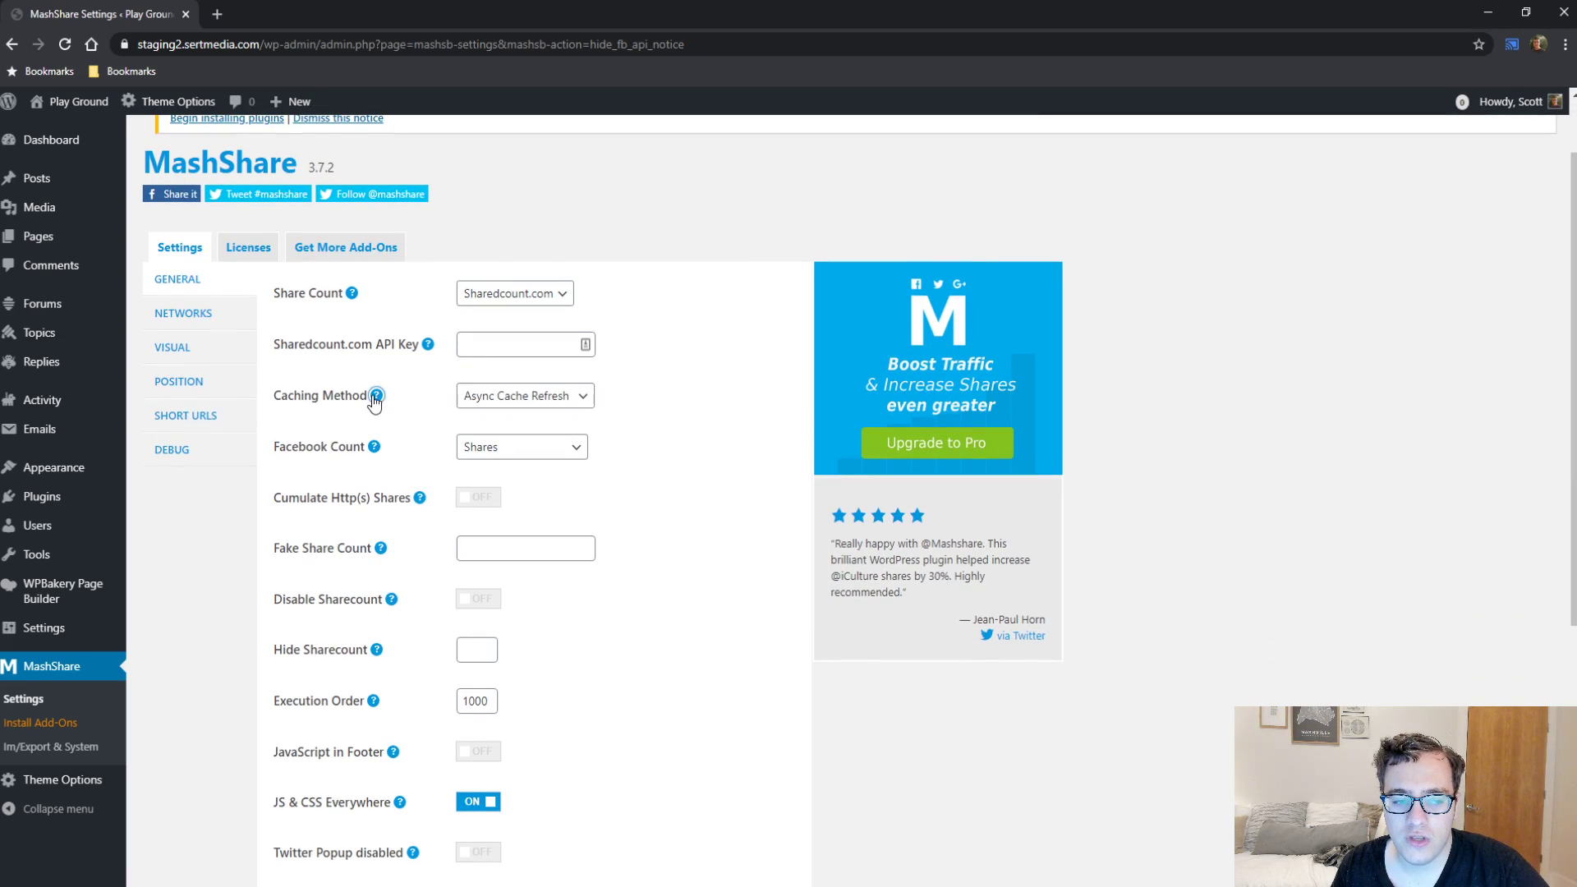
{"action": "mouse_move", "coordinate": [375, 399]}
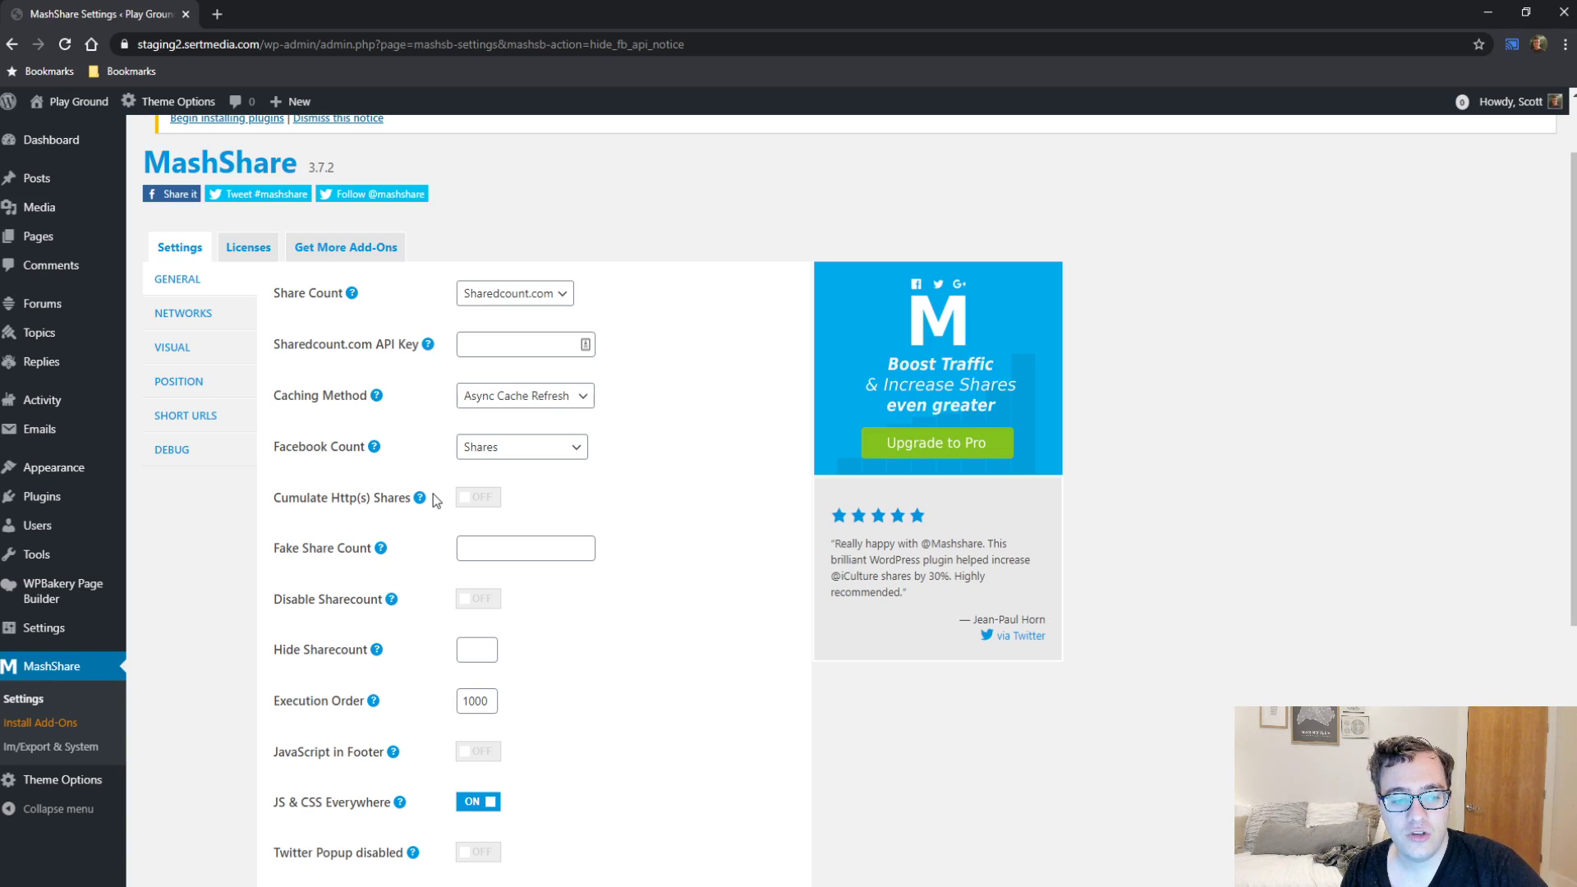
{"action": "mouse_move", "coordinate": [421, 499]}
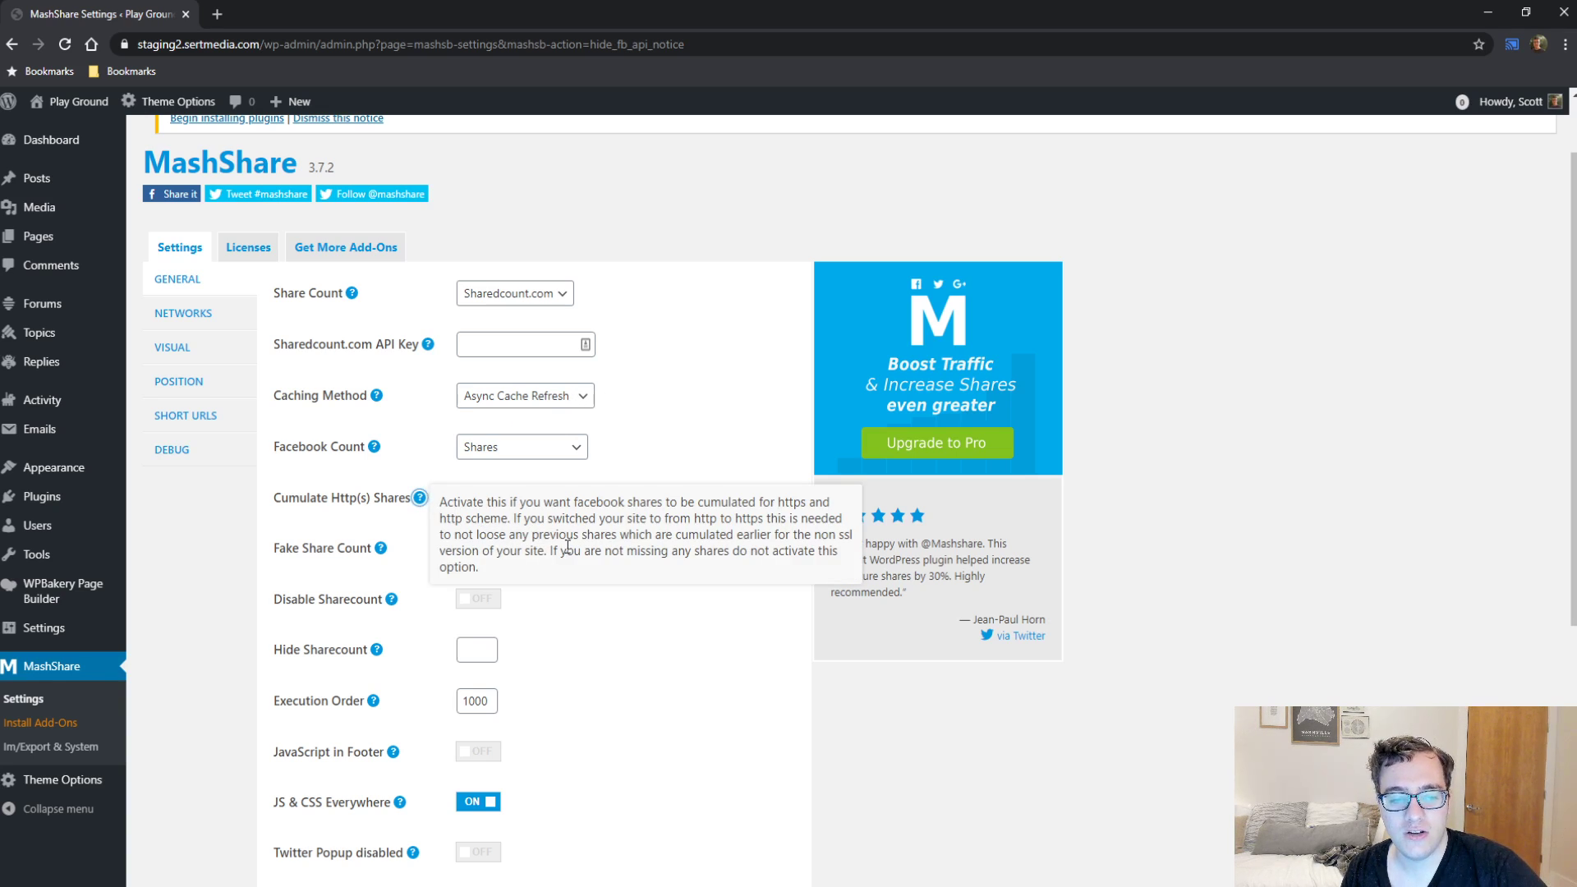
{"action": "left_click_drag", "start_coordinate": [525, 519], "coordinate": [575, 554]}
{"action": "left_click", "coordinate": [721, 655]}
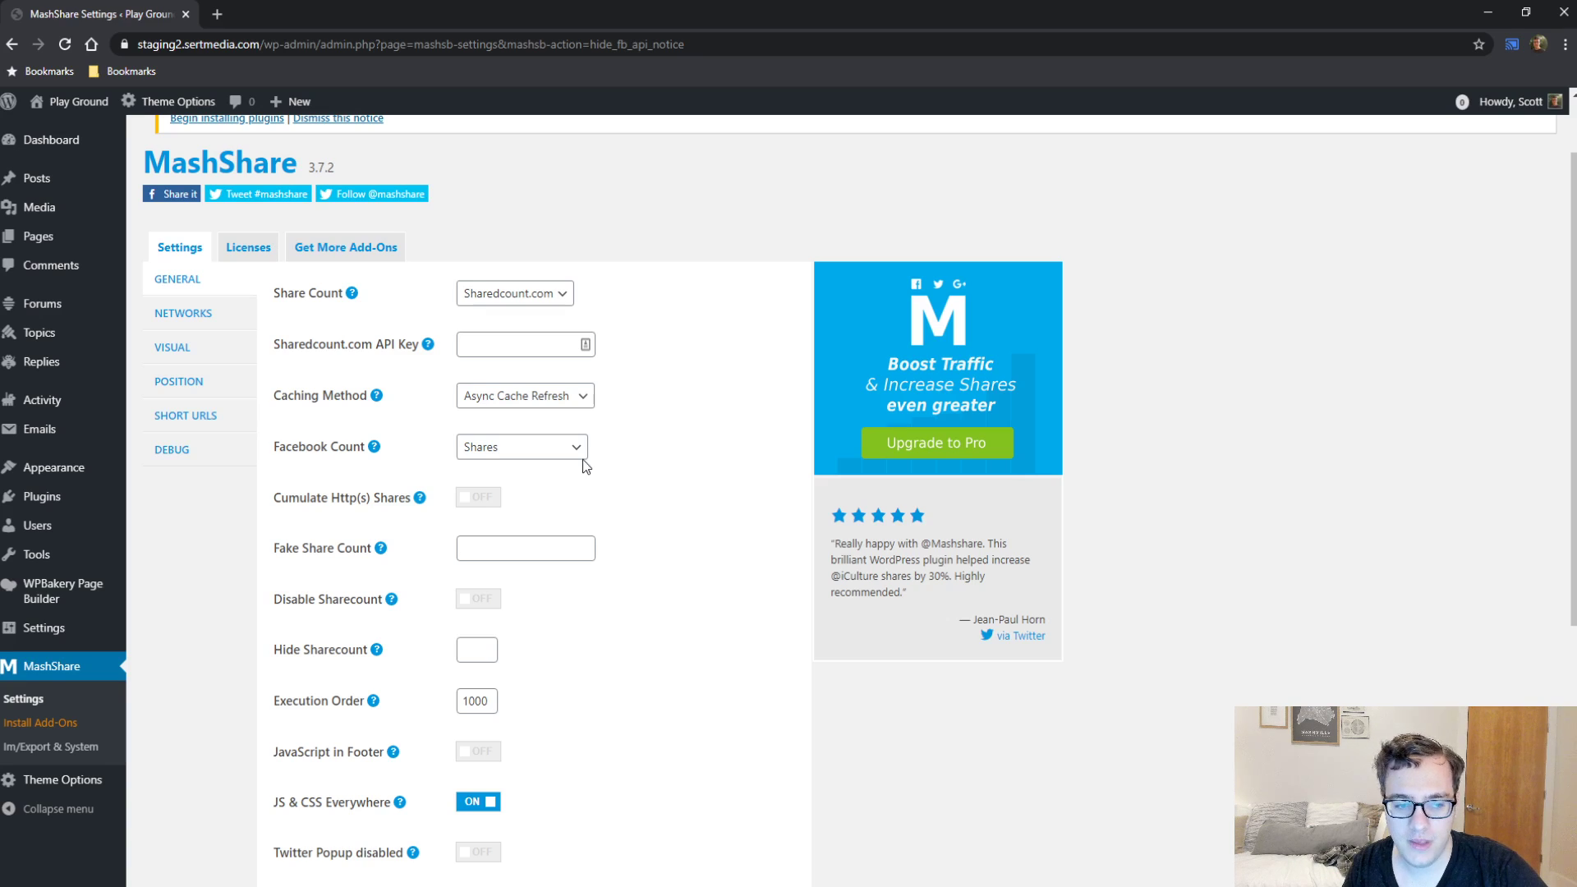
Step: Check the Fake Share Count help, set that count to 300, and turn on Disable Sharecount
{"action": "mouse_move", "coordinate": [381, 548]}
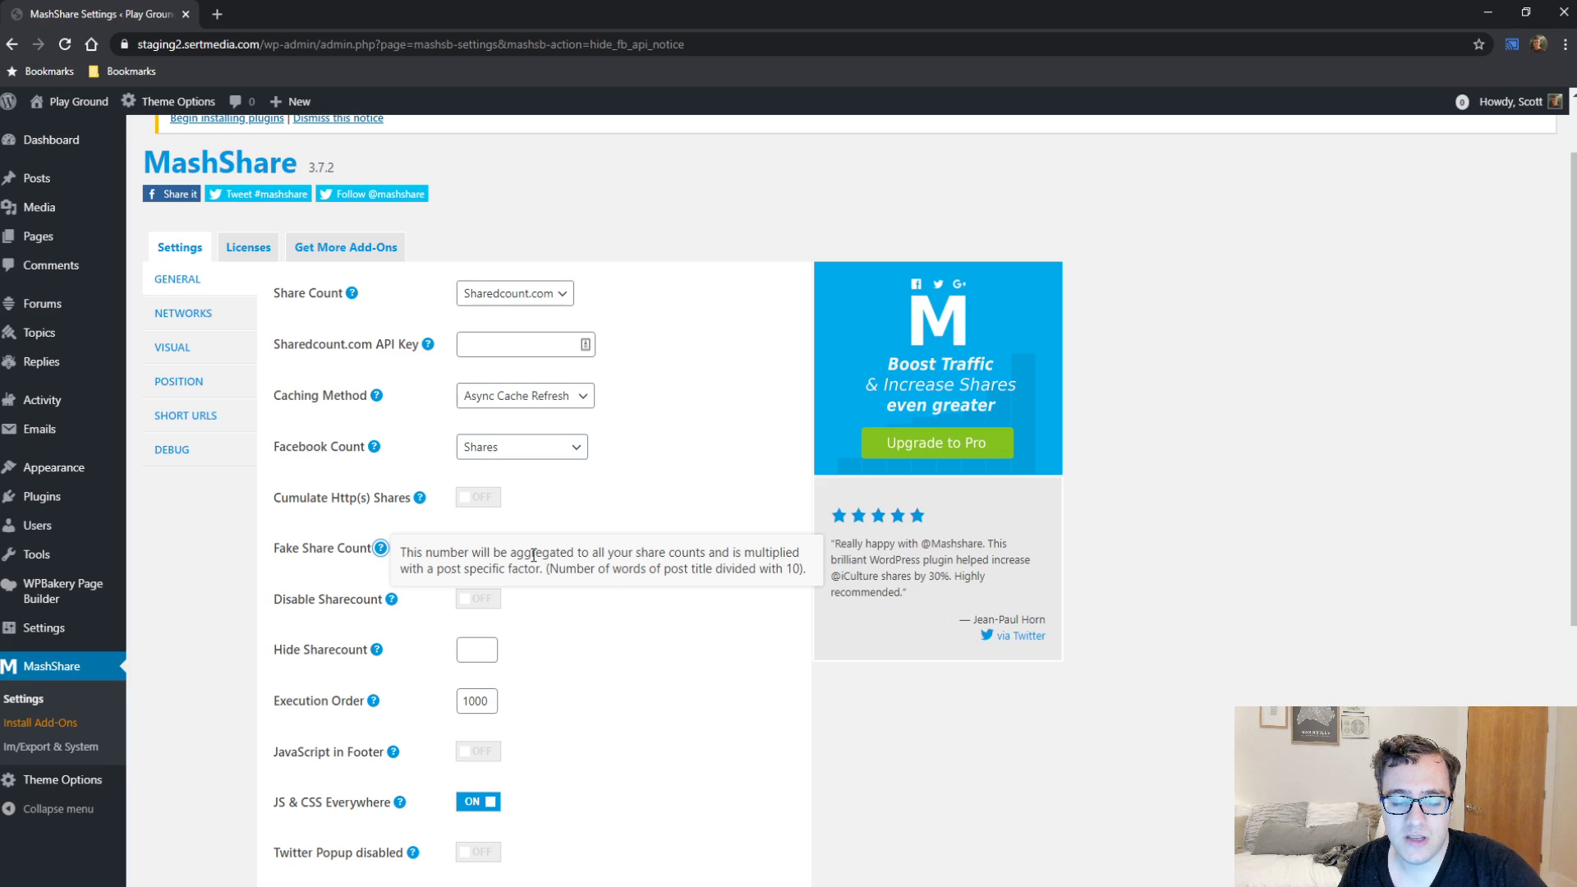
{"action": "left_click_drag", "start_coordinate": [531, 553], "coordinate": [821, 575]}
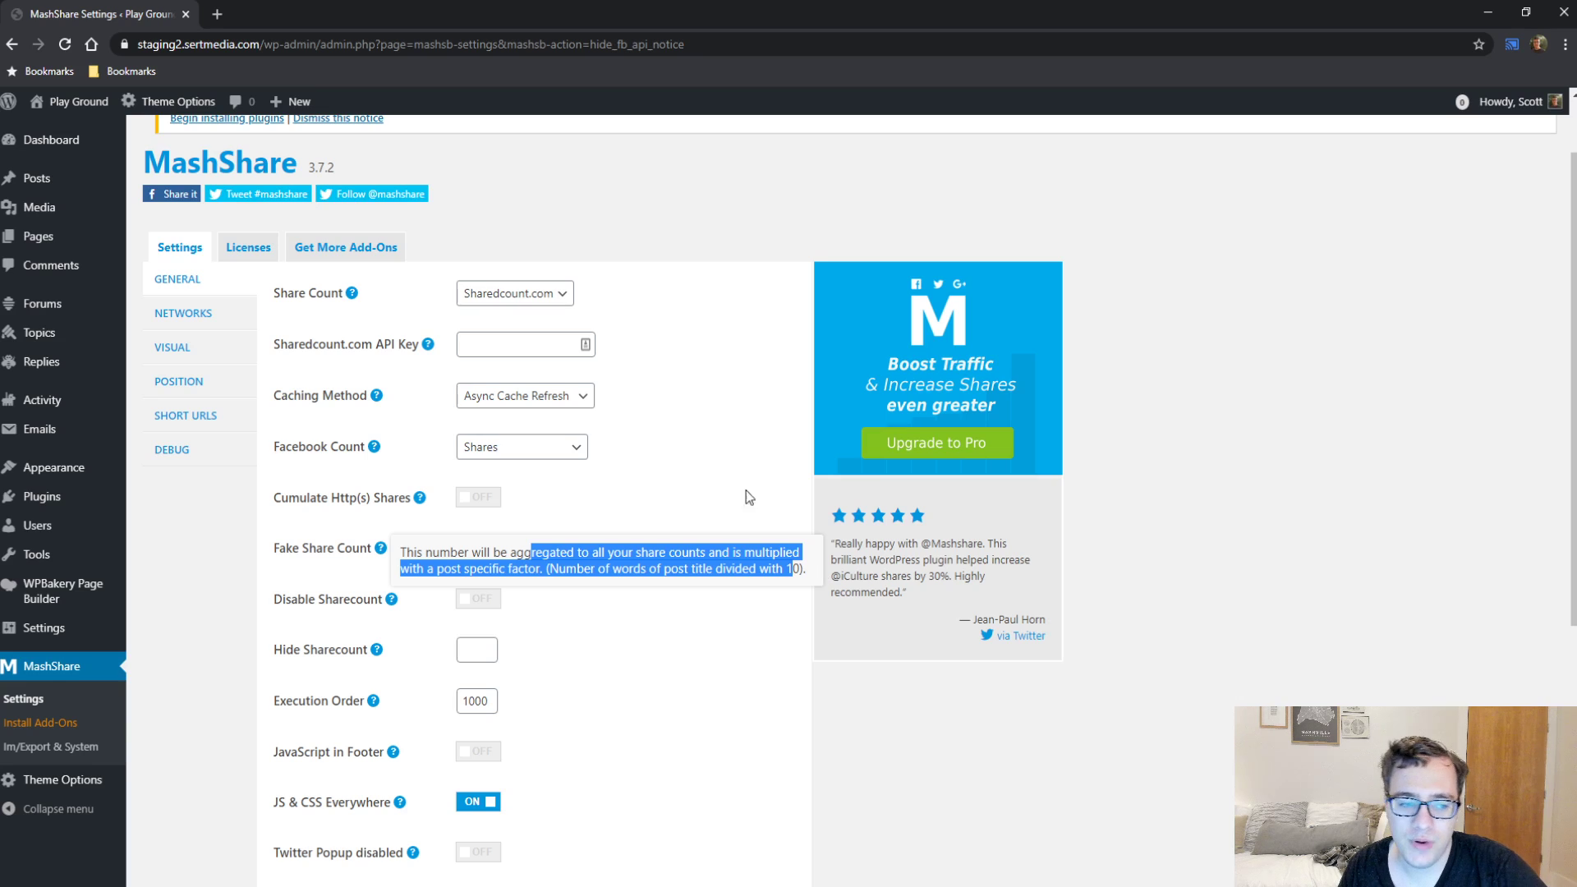
{"action": "left_click", "coordinate": [563, 544]}
{"action": "type", "text": "300"}
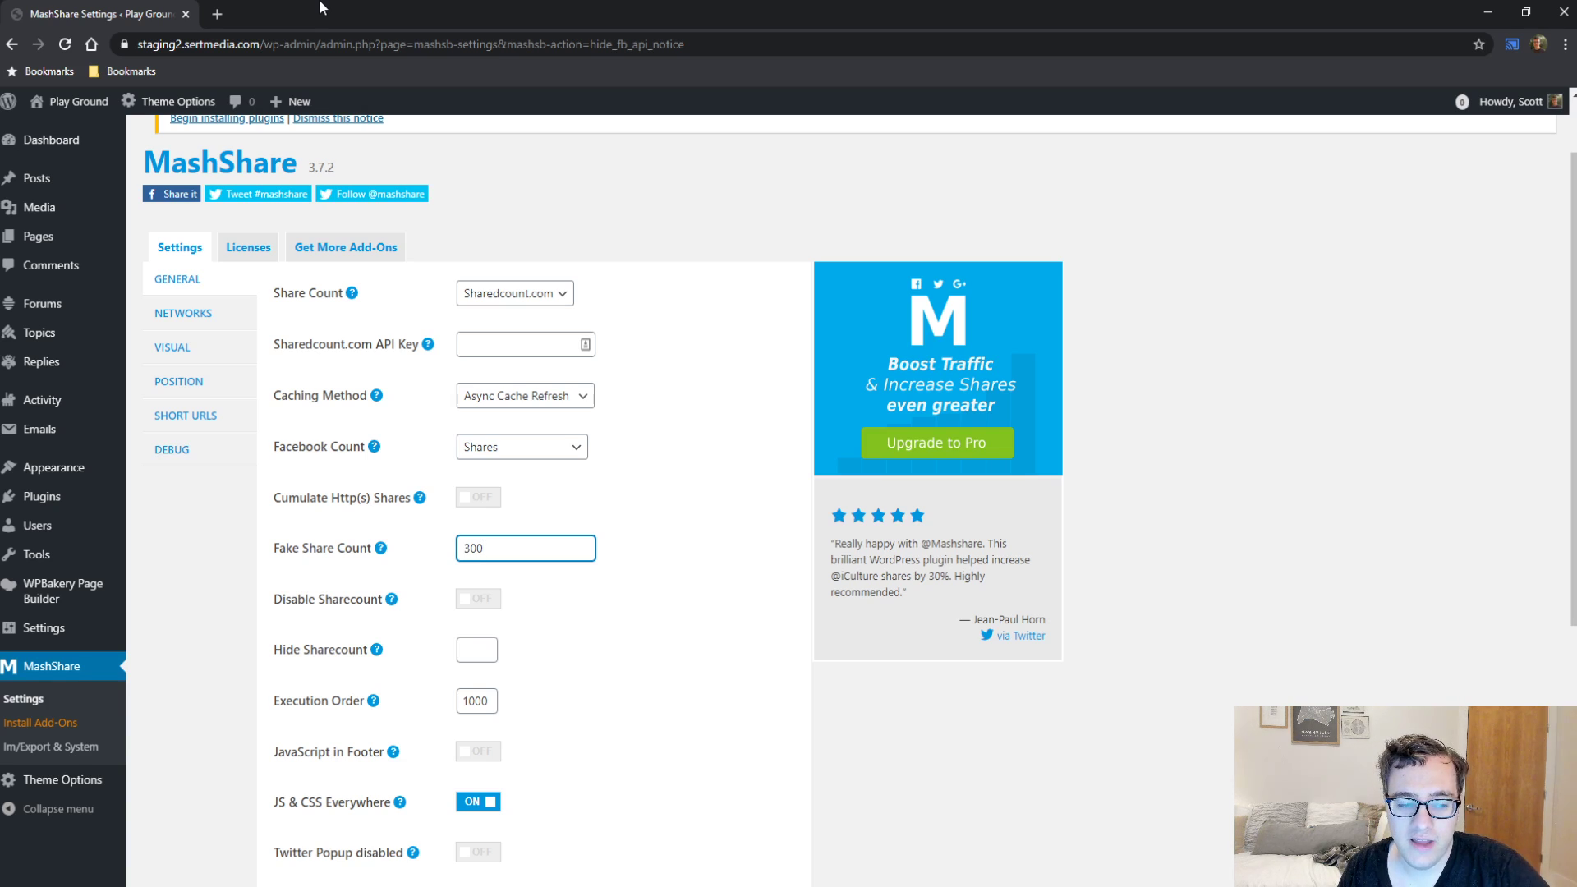
{"action": "left_click", "coordinate": [499, 605]}
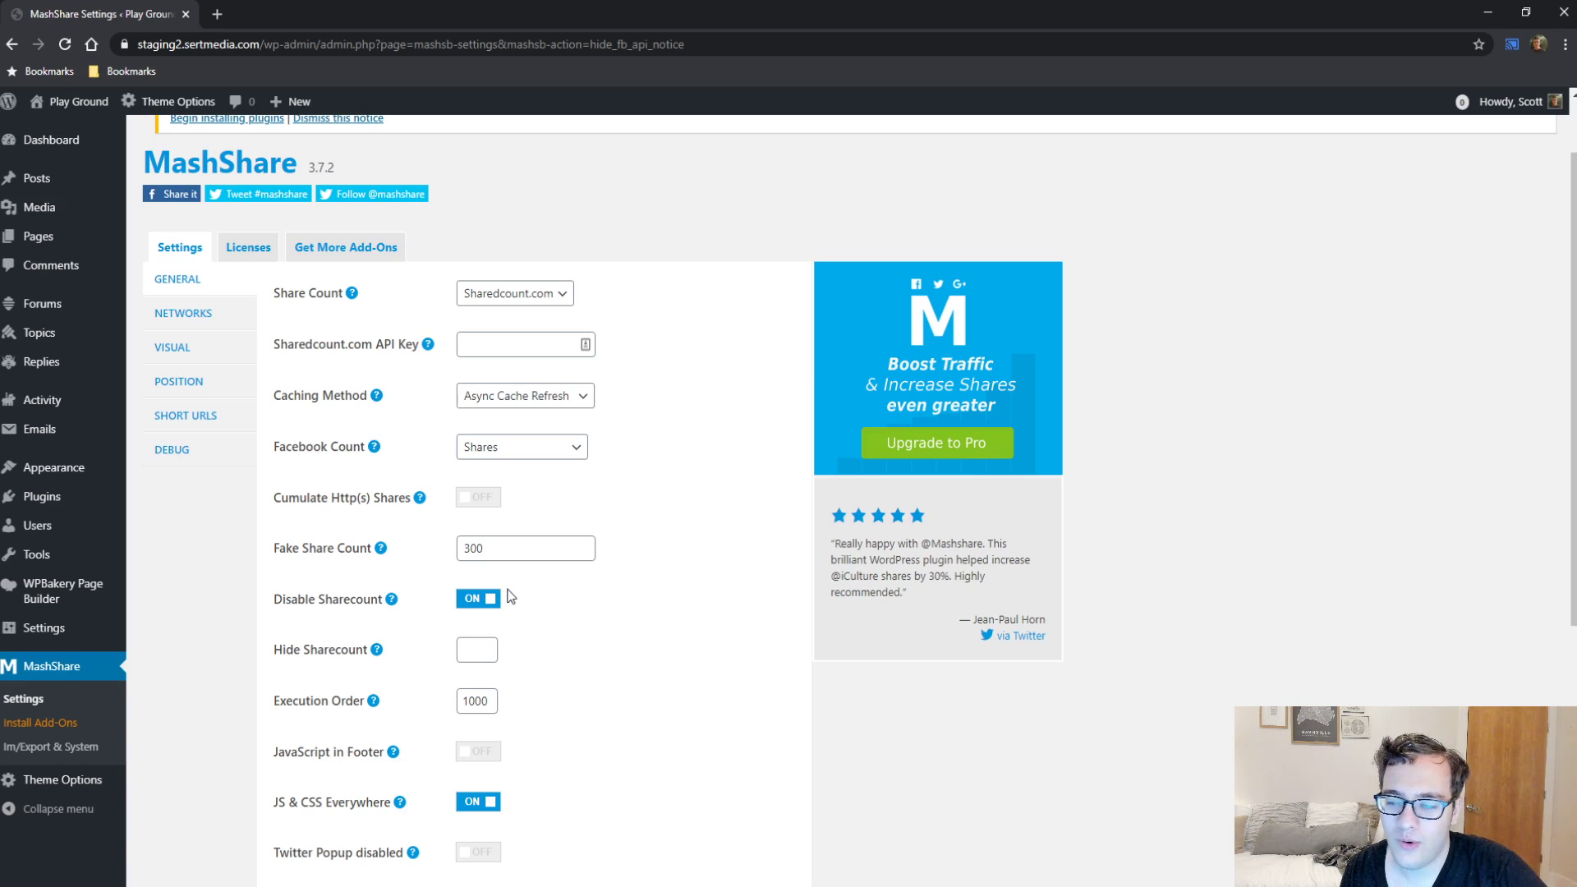
Step: Read the help texts explaining the Hide Sharecount and Execution Order settings
{"action": "left_click", "coordinate": [477, 650]}
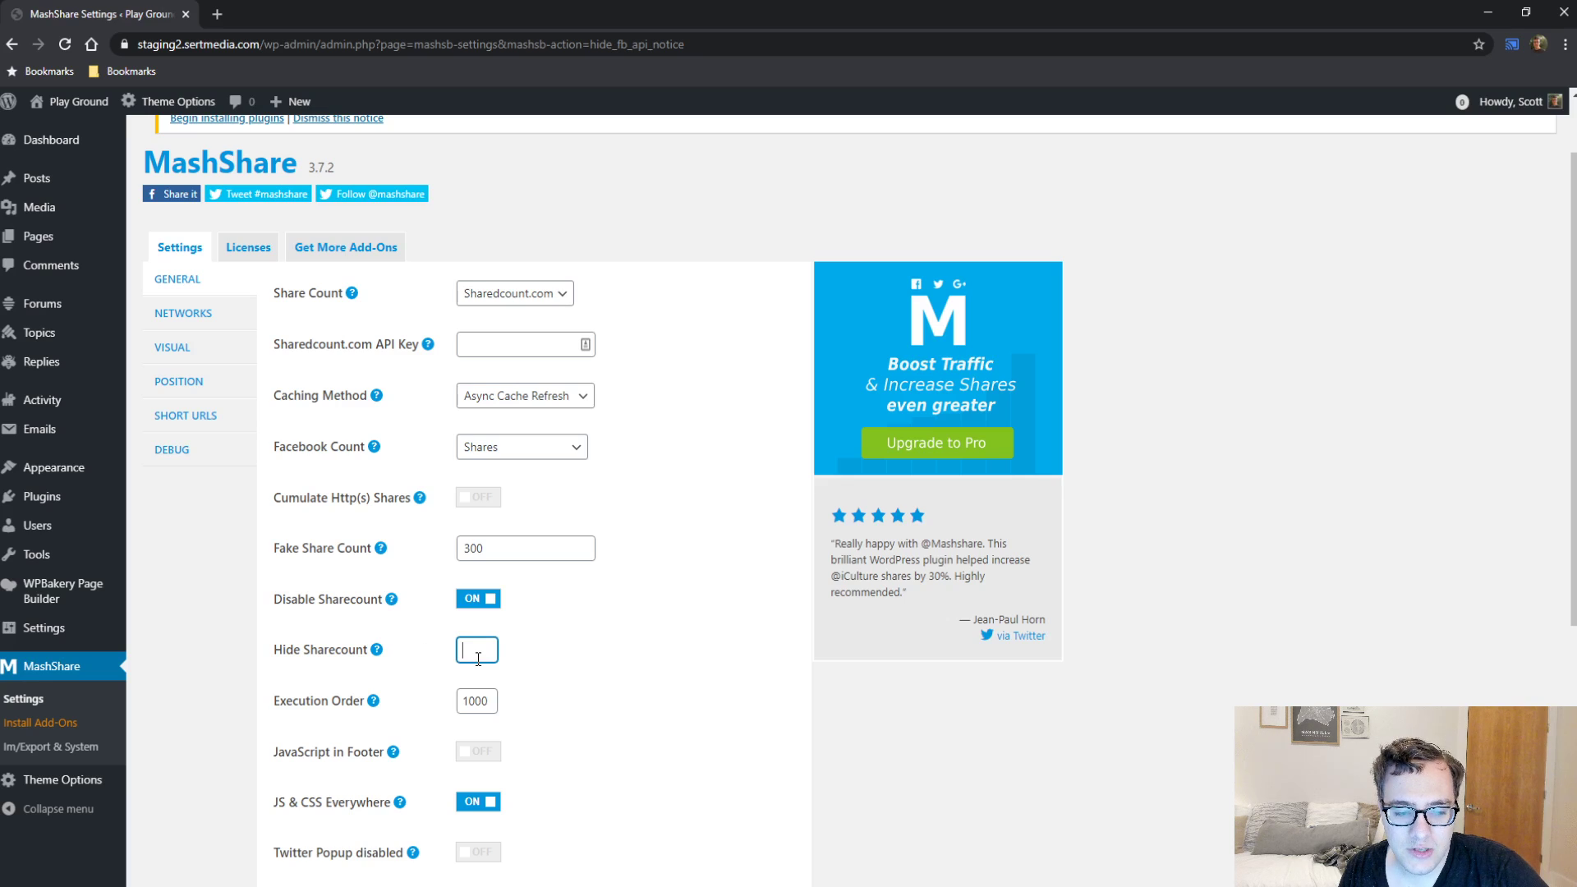
{"action": "left_click", "coordinate": [376, 649]}
{"action": "scroll", "coordinate": [487, 581], "scroll_direction": "down", "scroll_amount": 3}
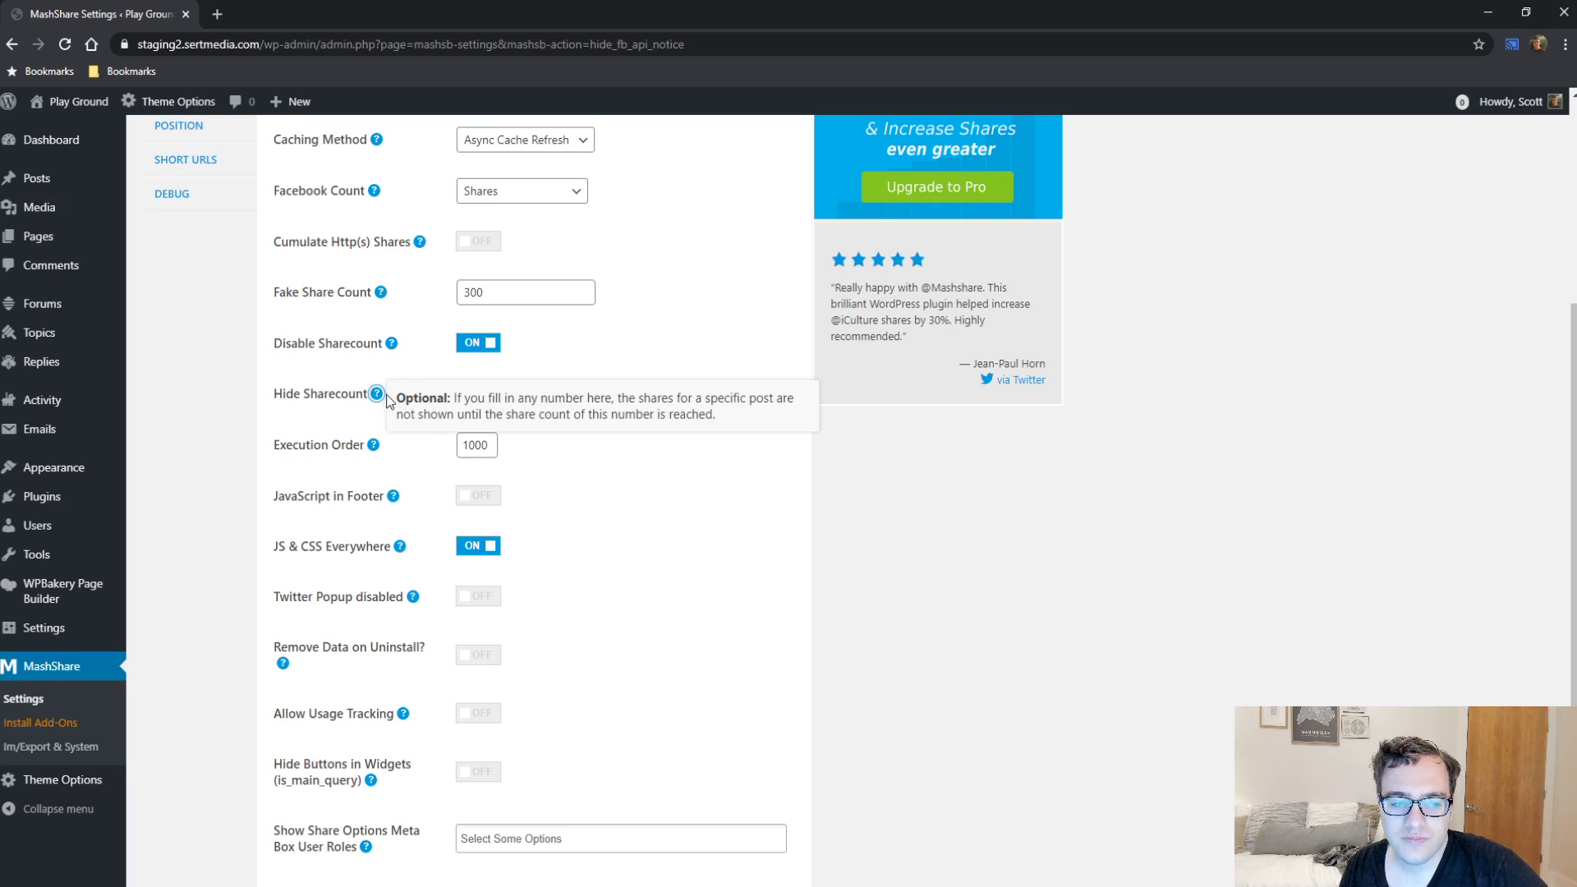
{"action": "mouse_move", "coordinate": [376, 447]}
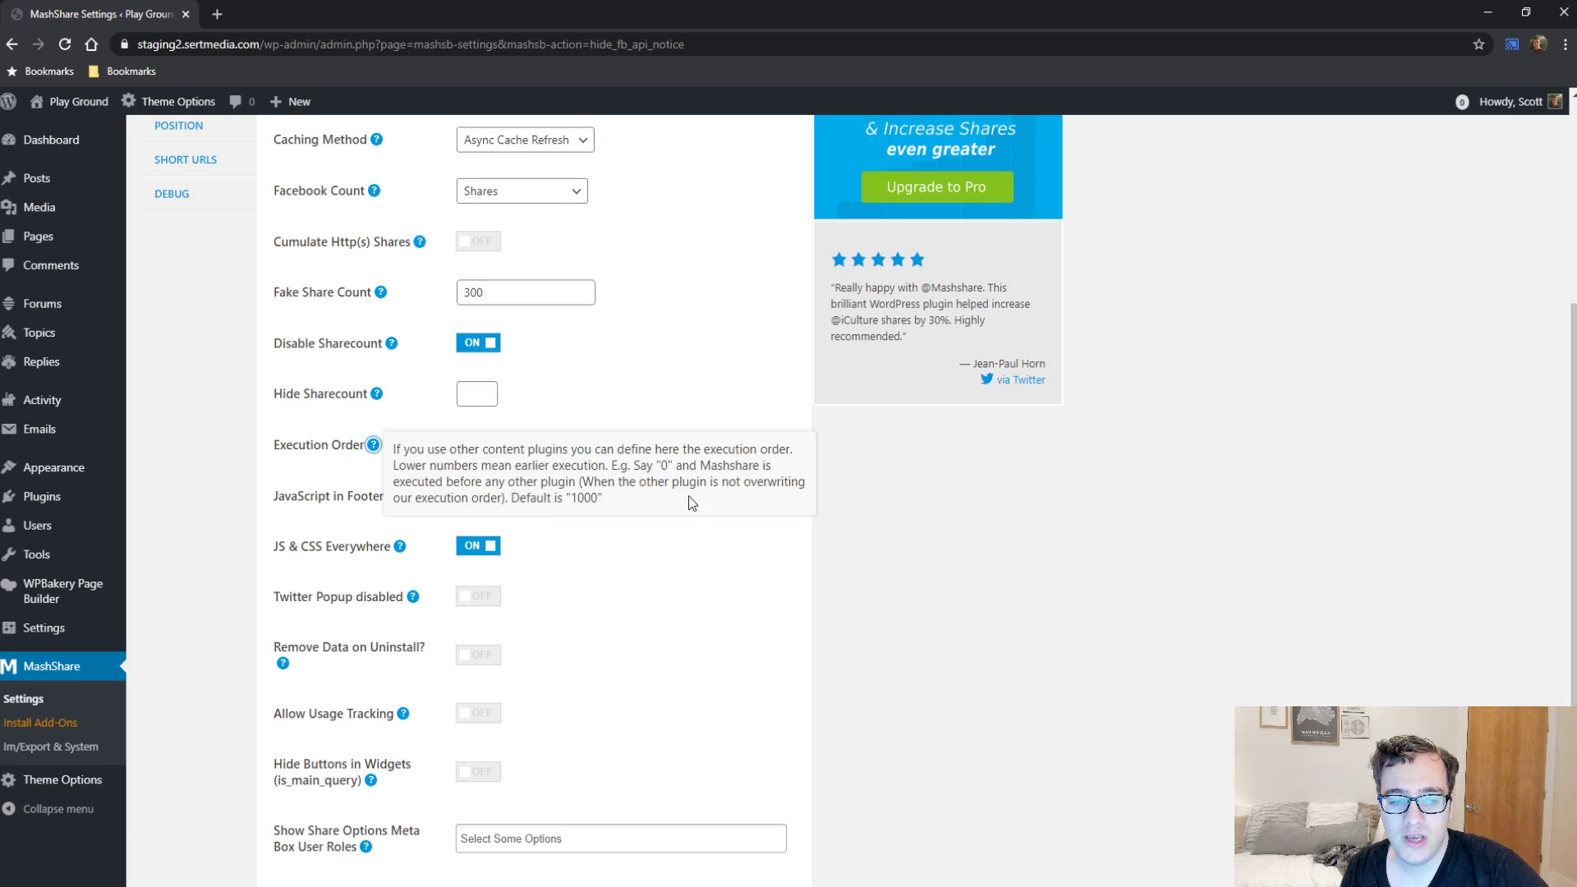
{"action": "triple_click", "coordinate": [546, 482]}
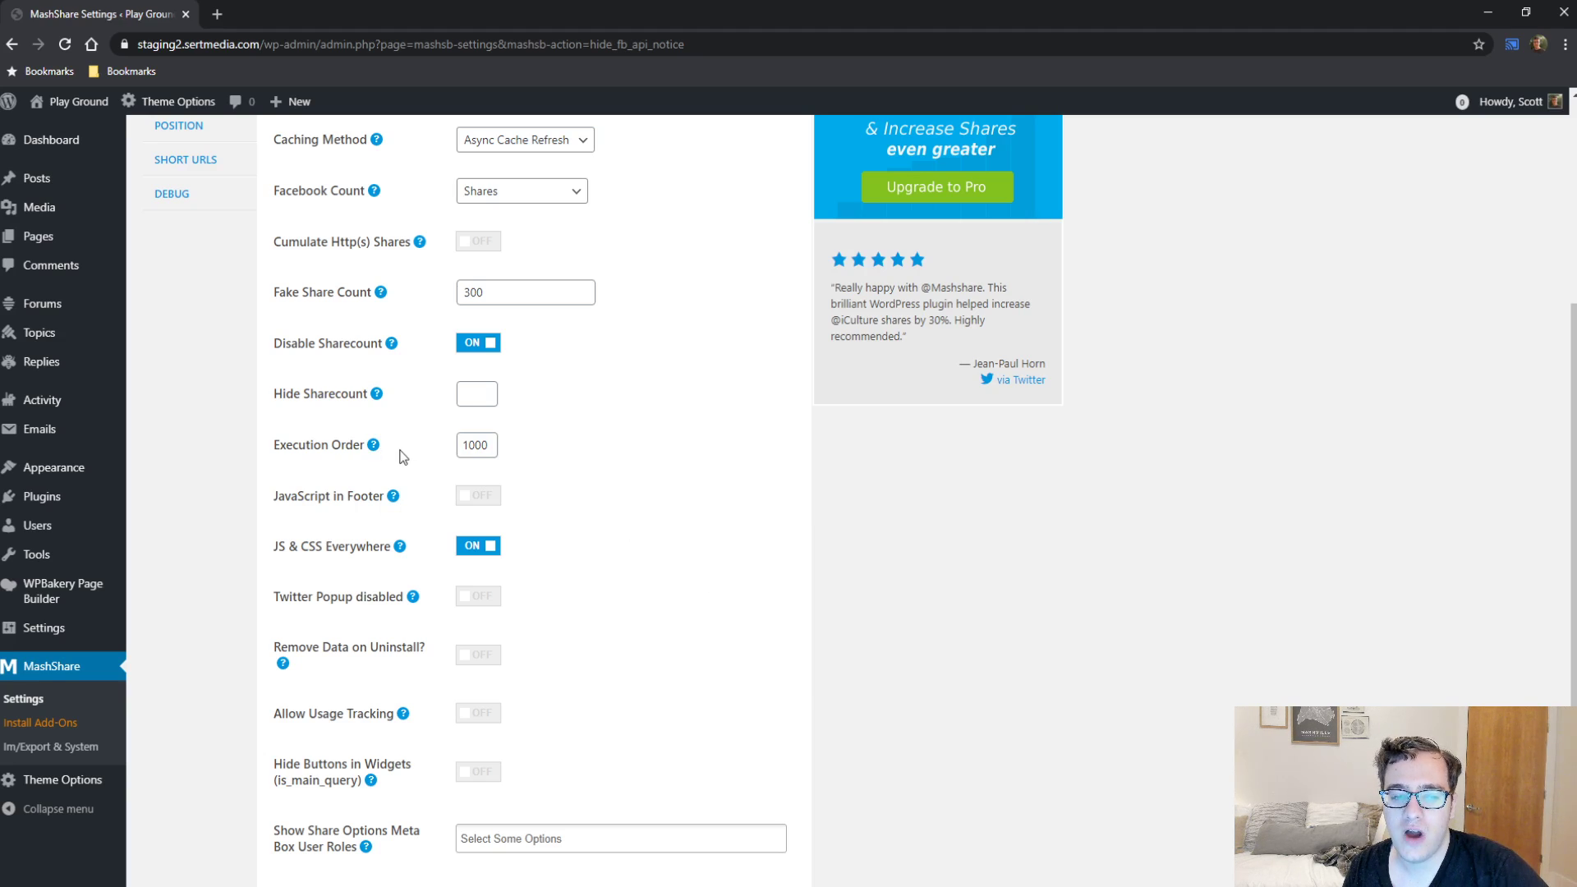
{"action": "mouse_move", "coordinate": [372, 445]}
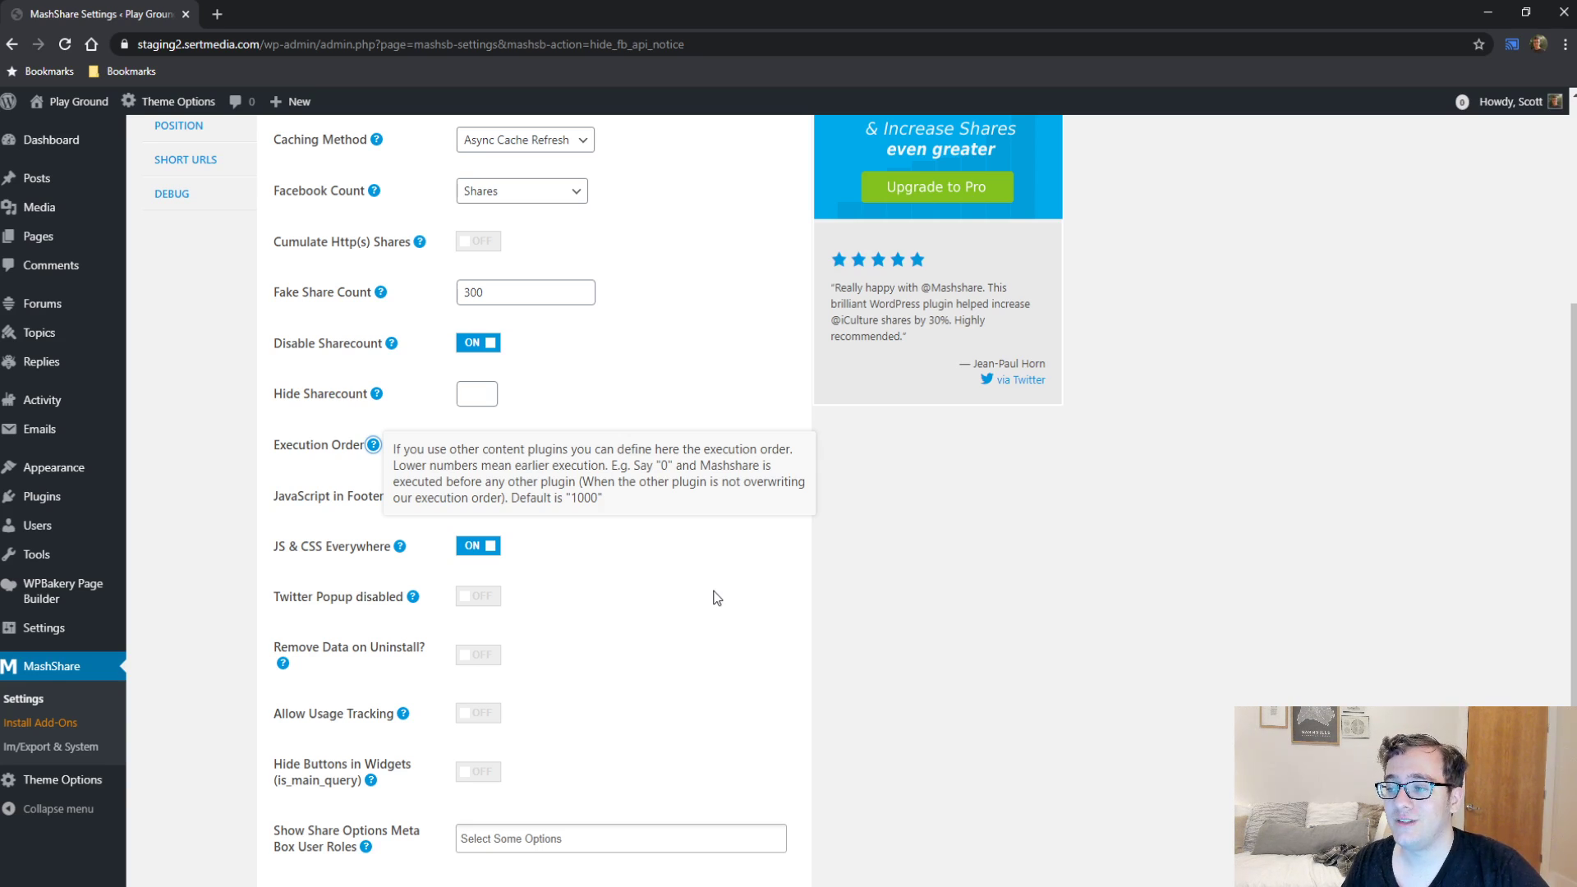
{"action": "left_click", "coordinate": [643, 548]}
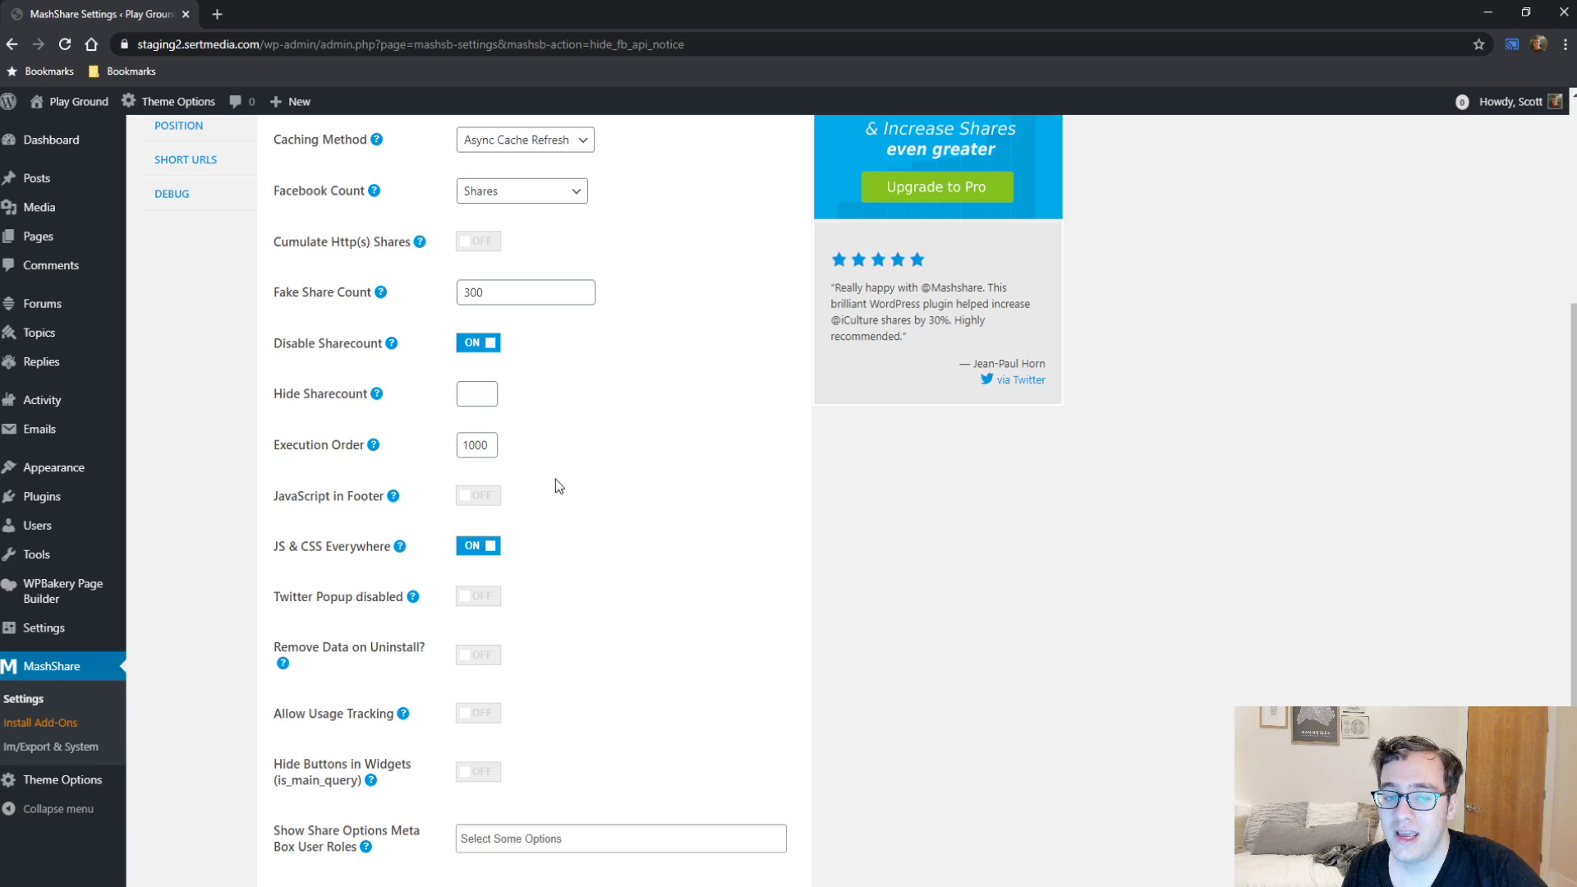
{"action": "double_click", "coordinate": [490, 441]}
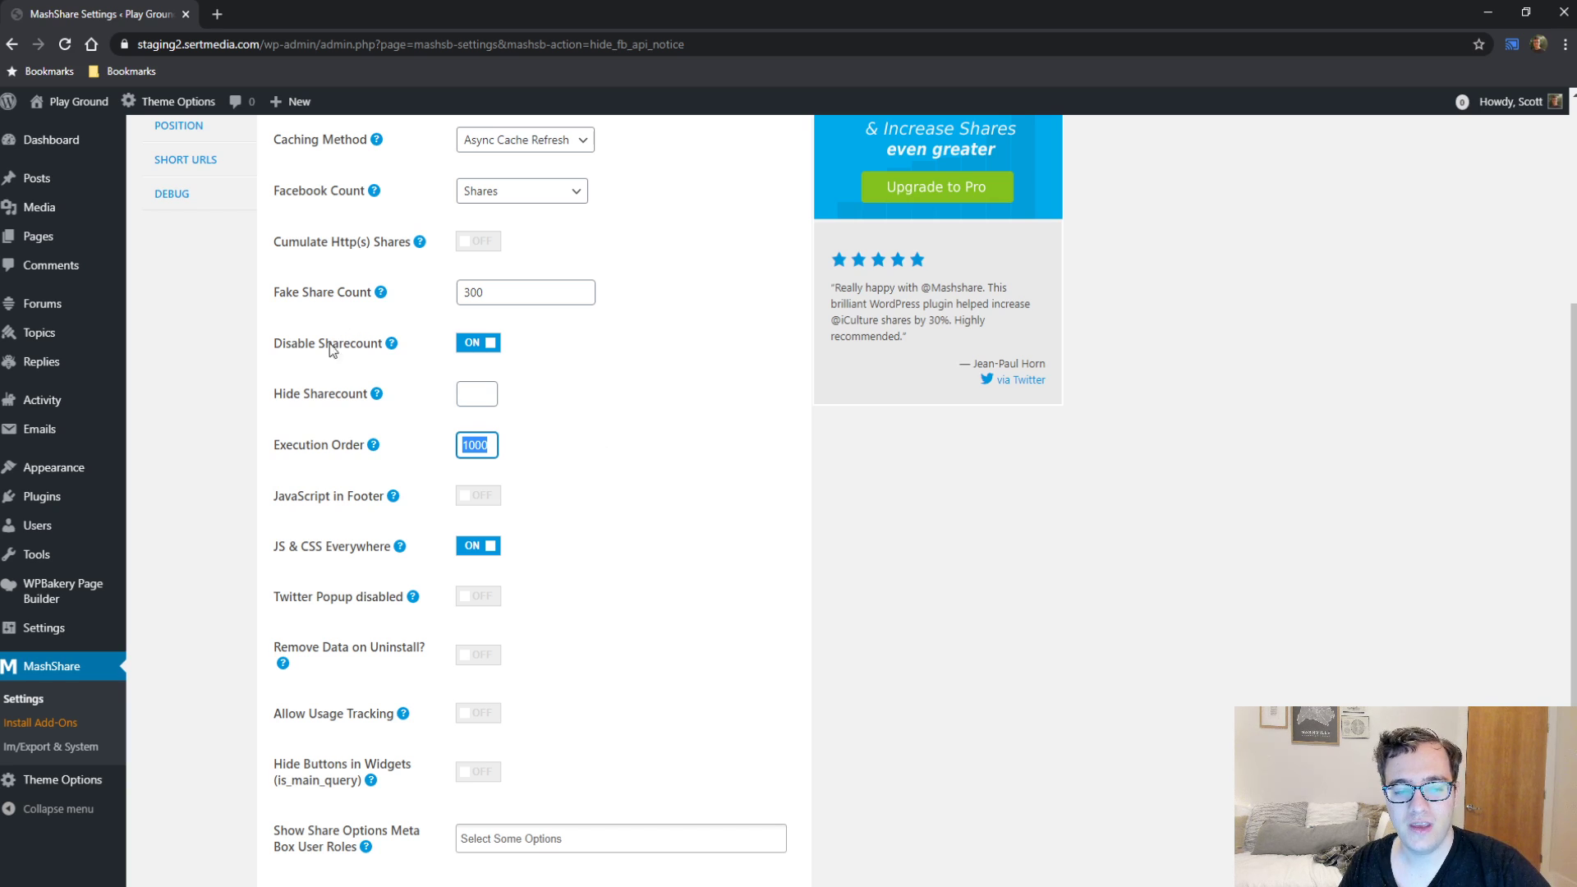
Step: Turn on JavaScript in Footer and read its help text
{"action": "left_click", "coordinate": [485, 500]}
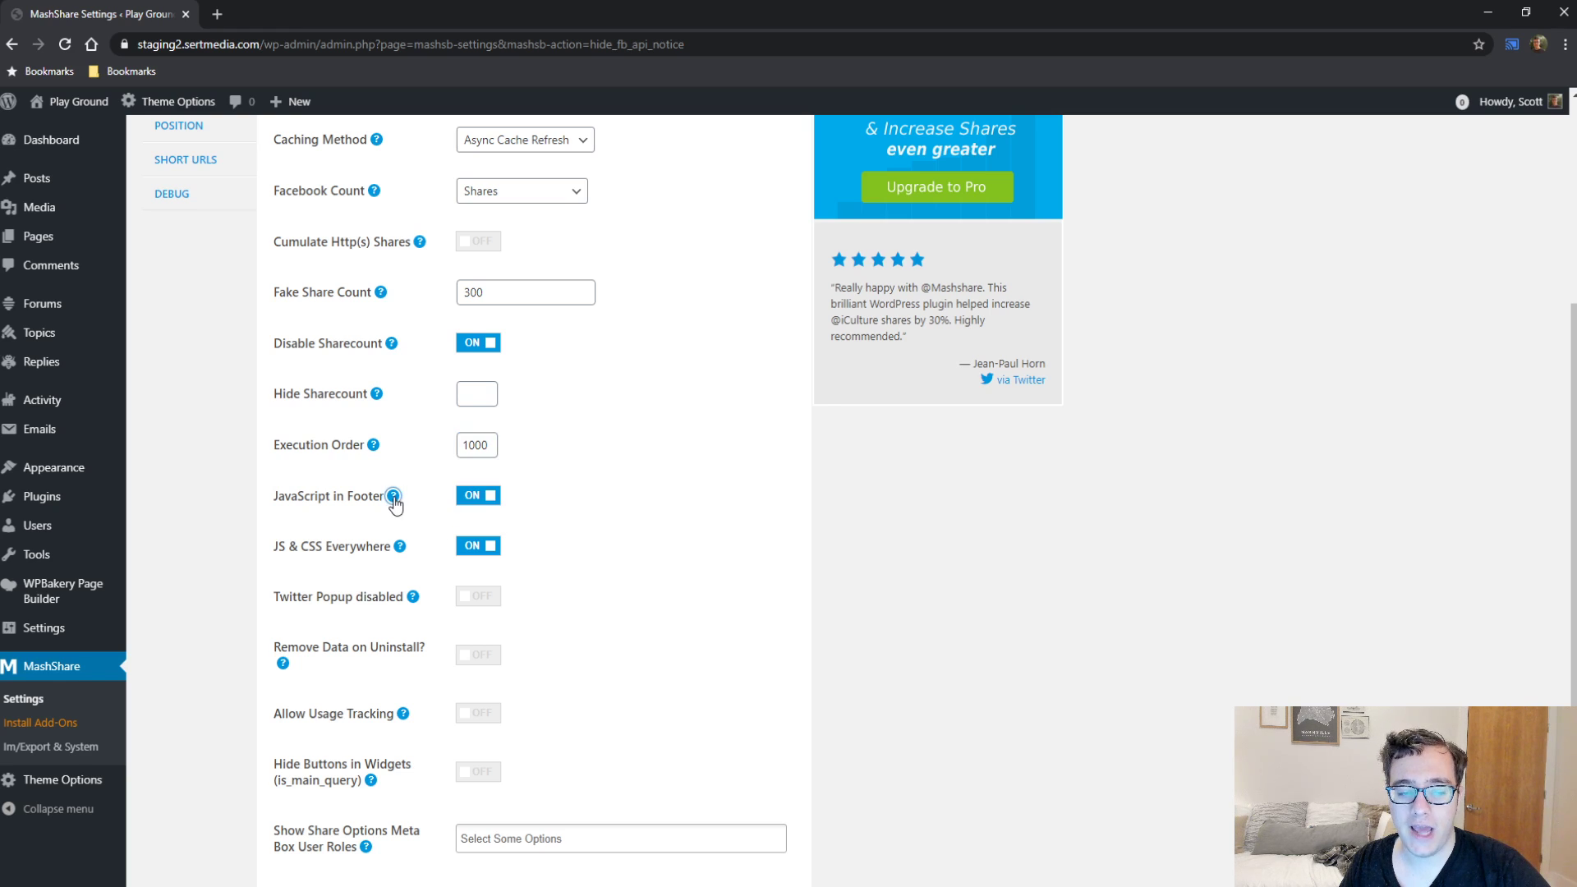
{"action": "mouse_move", "coordinate": [395, 504]}
{"action": "left_click_drag", "start_coordinate": [449, 501], "coordinate": [629, 502]}
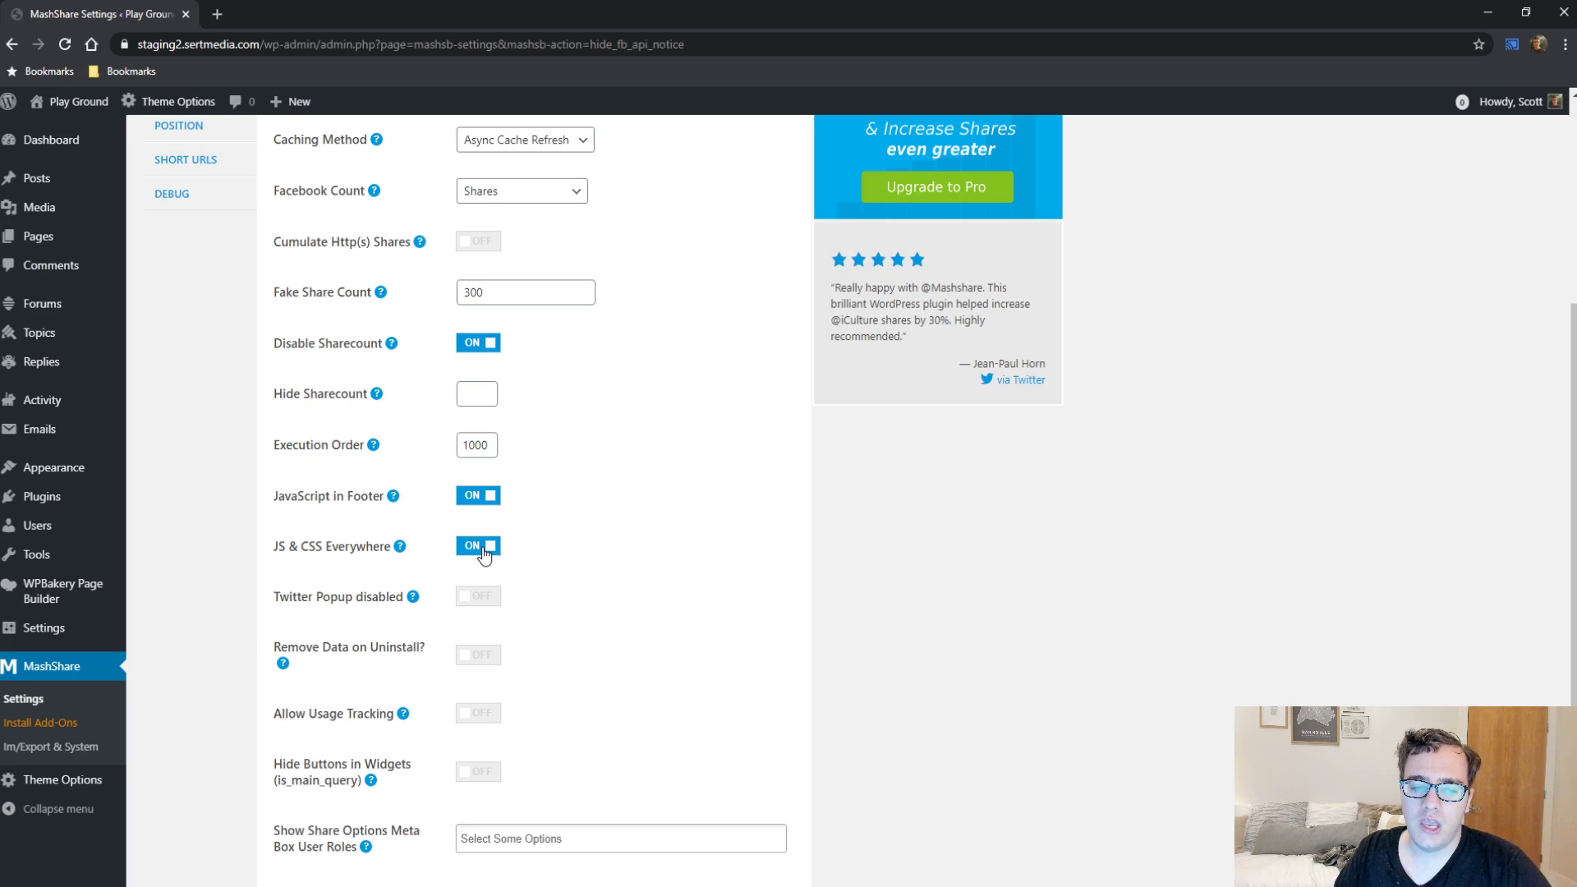
Step: Turn off JS & CSS Everywhere and read the help text on when it is needed
{"action": "left_click", "coordinate": [483, 547]}
{"action": "mouse_move", "coordinate": [398, 548]}
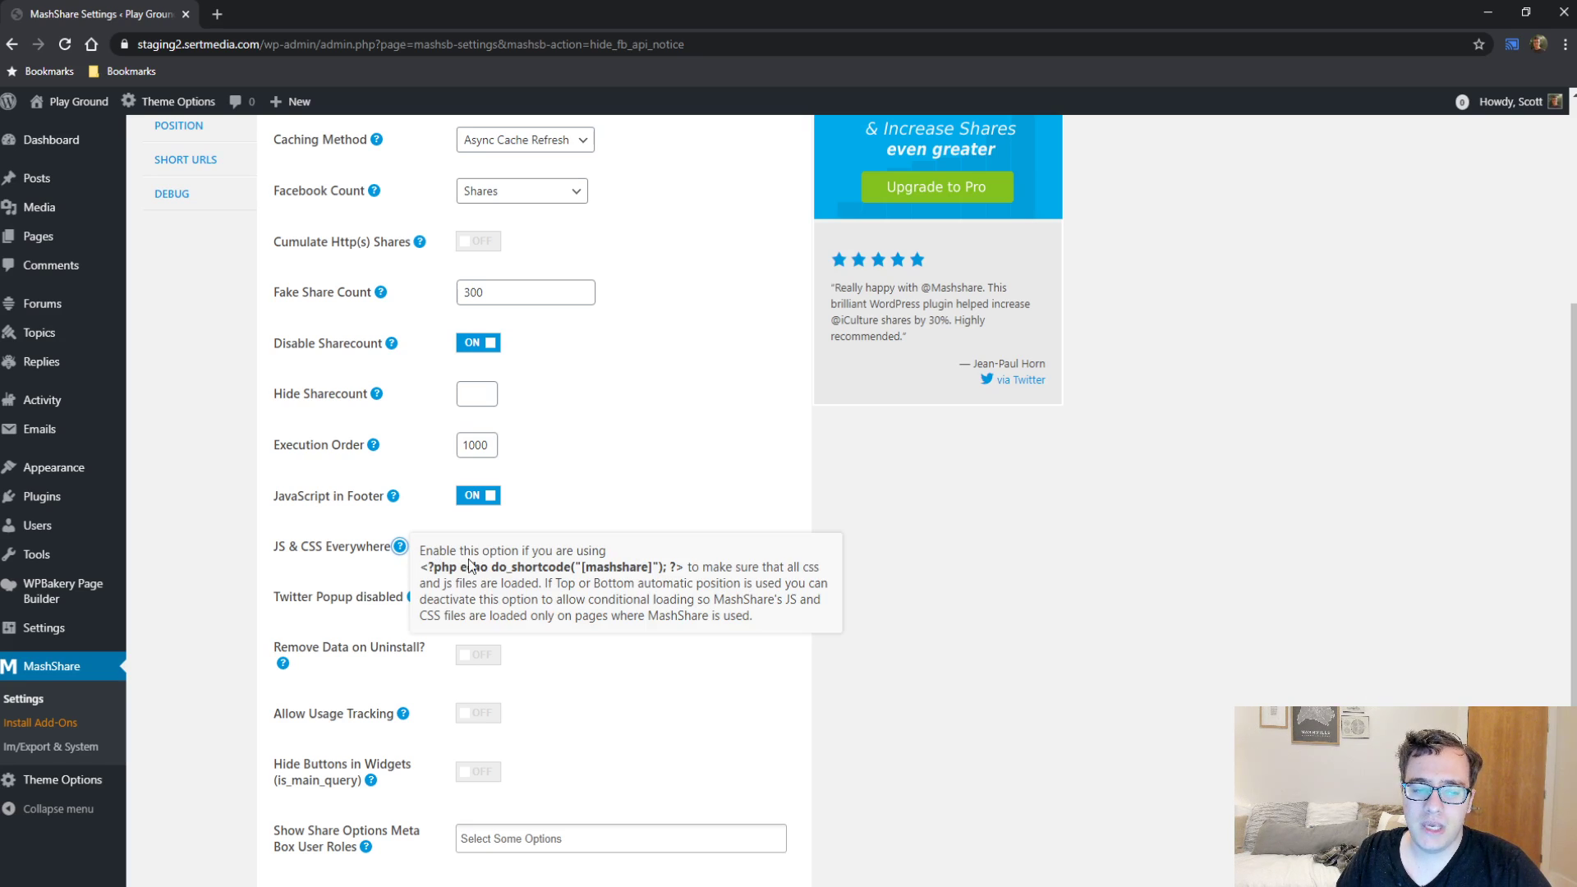
{"action": "left_click_drag", "start_coordinate": [561, 583], "coordinate": [631, 572]}
{"action": "left_click", "coordinate": [631, 572]}
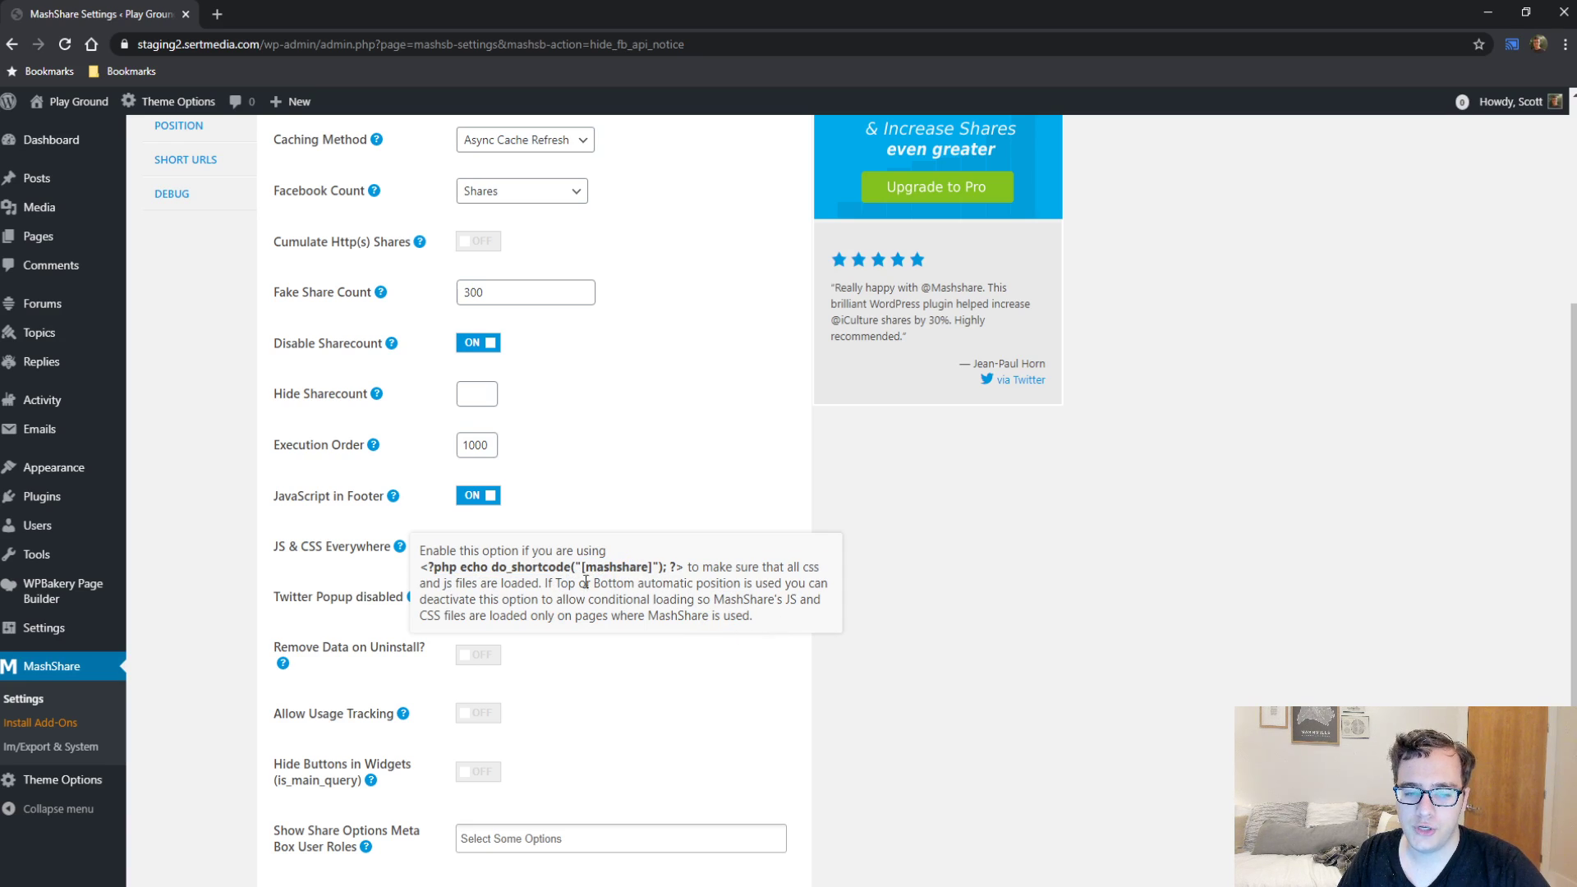
{"action": "left_click", "coordinate": [399, 546]}
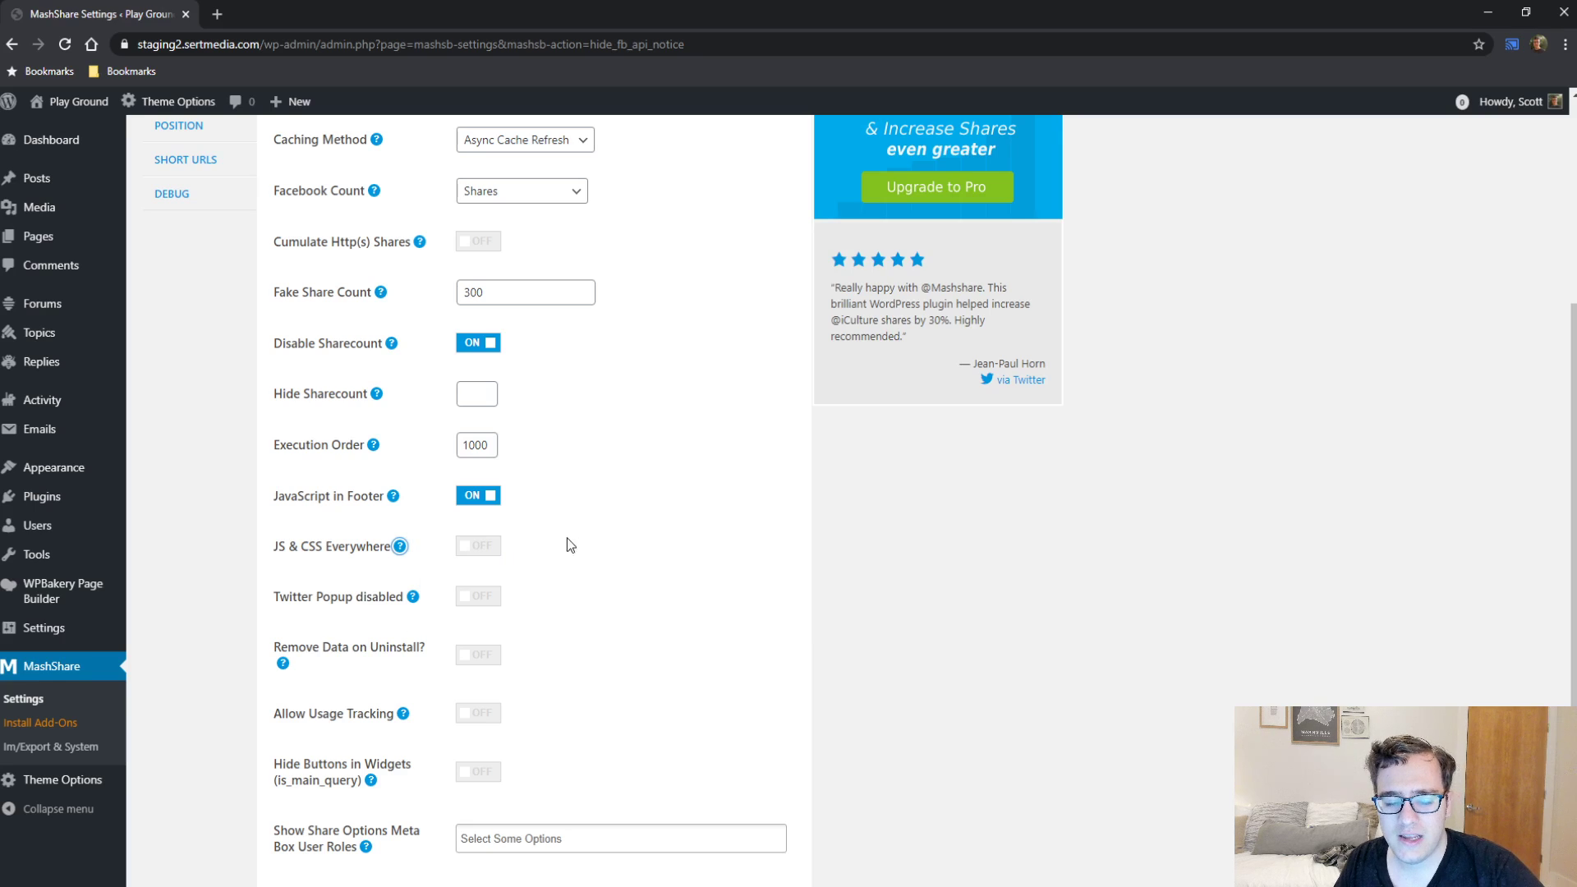
Step: Read the help text for the Twitter Popup disabled option
{"action": "scroll", "coordinate": [620, 490], "scroll_direction": "down", "scroll_amount": 2}
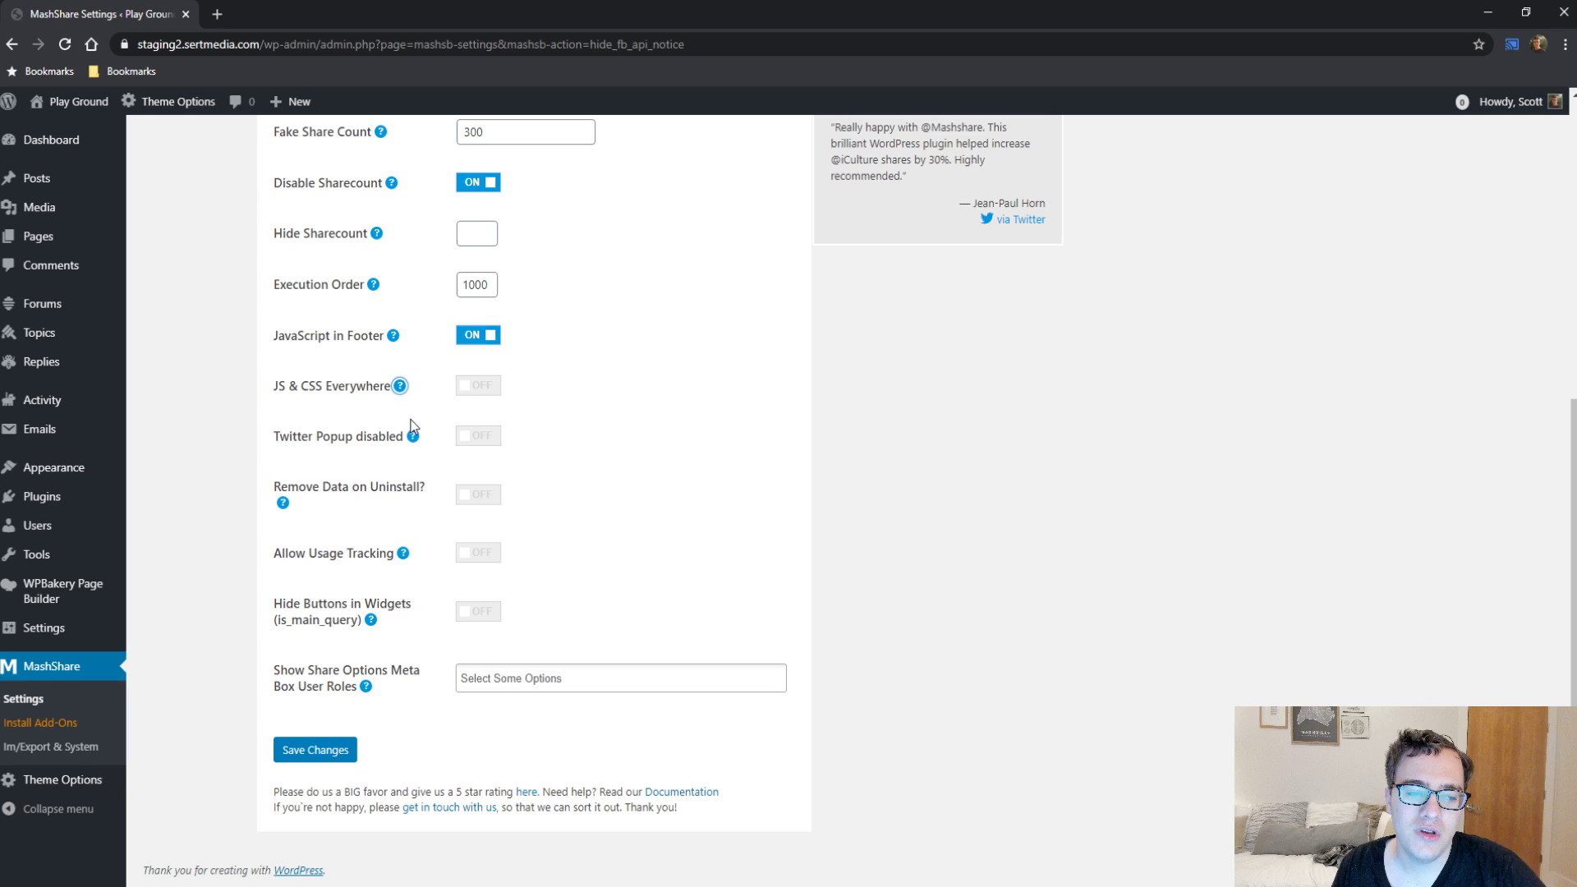
{"action": "mouse_move", "coordinate": [413, 436]}
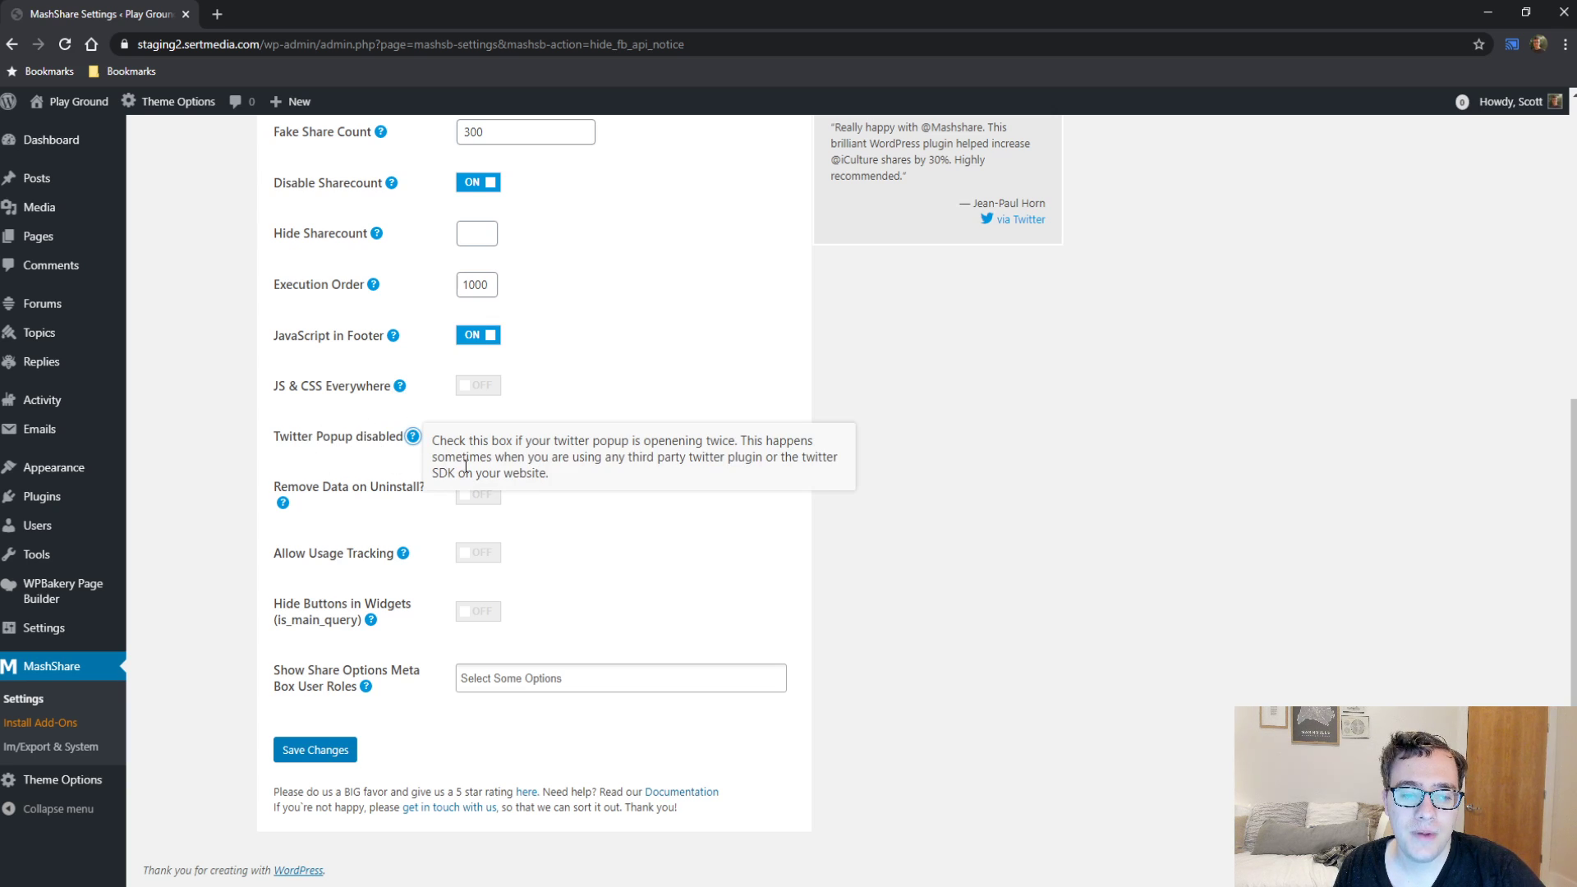
{"action": "left_click_drag", "start_coordinate": [453, 441], "coordinate": [702, 441]}
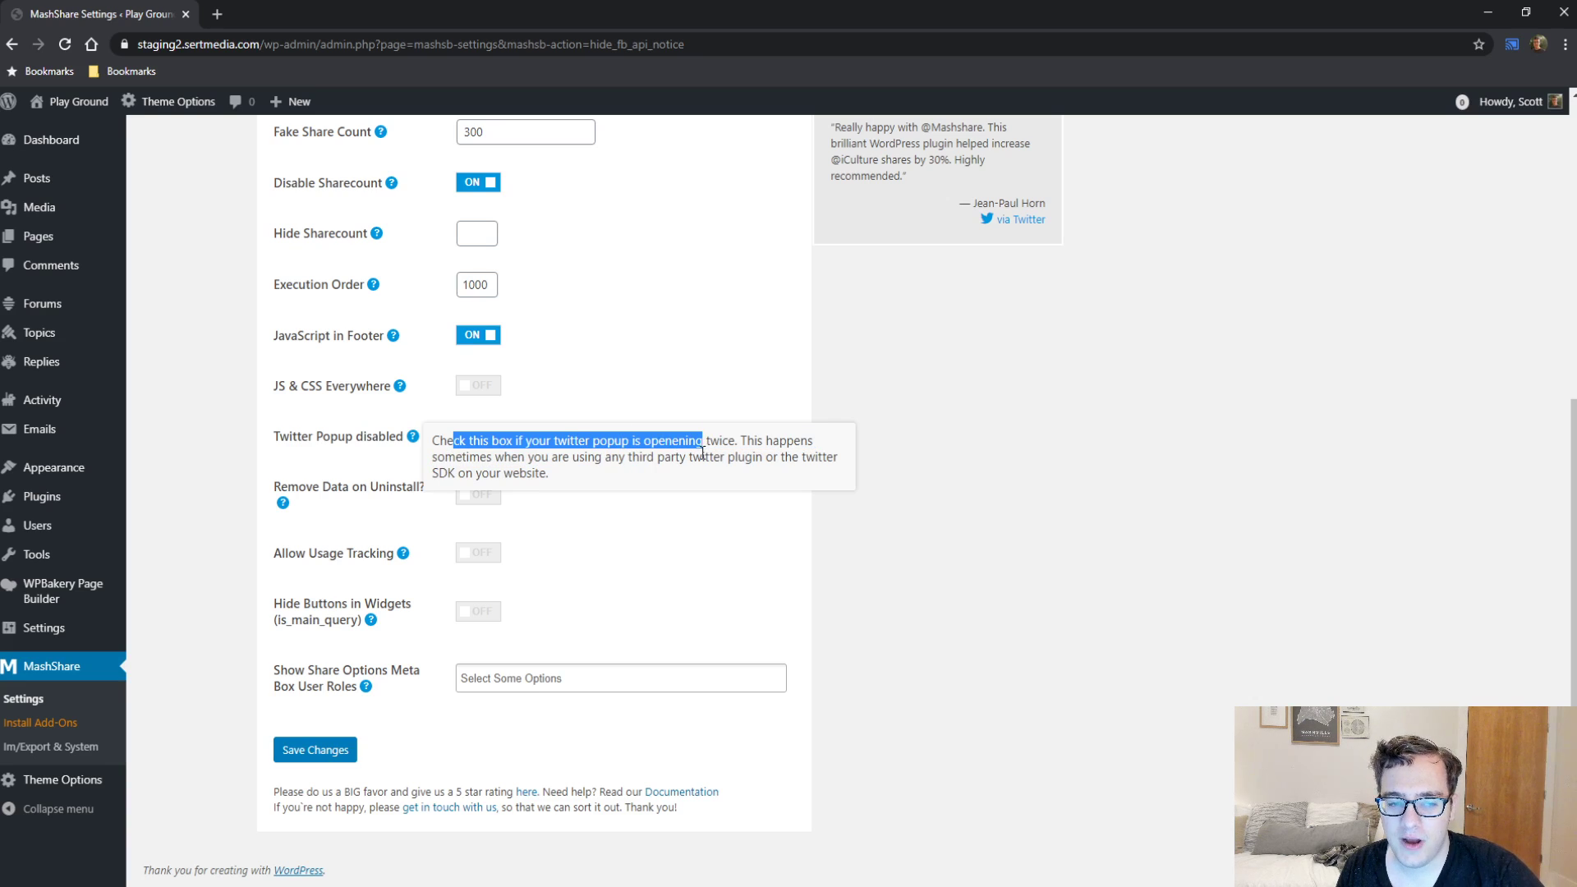
{"action": "double_click", "coordinate": [691, 519]}
{"action": "left_click", "coordinate": [688, 509]}
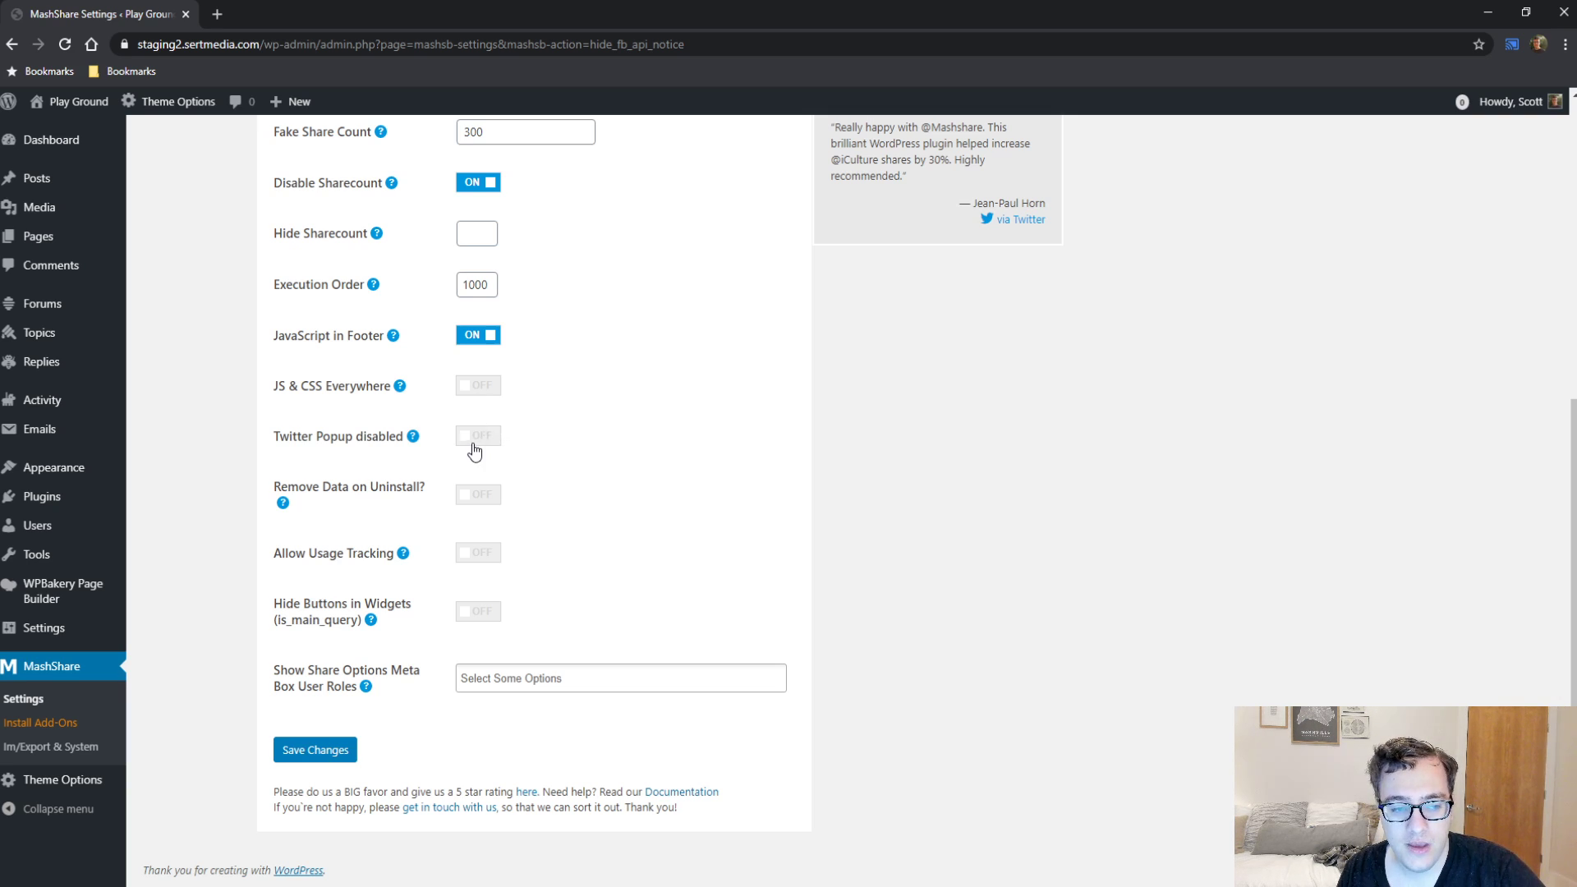
Step: Turn on Remove Data on Uninstall and Allow Usage Tracking
{"action": "triple_click", "coordinate": [386, 492]}
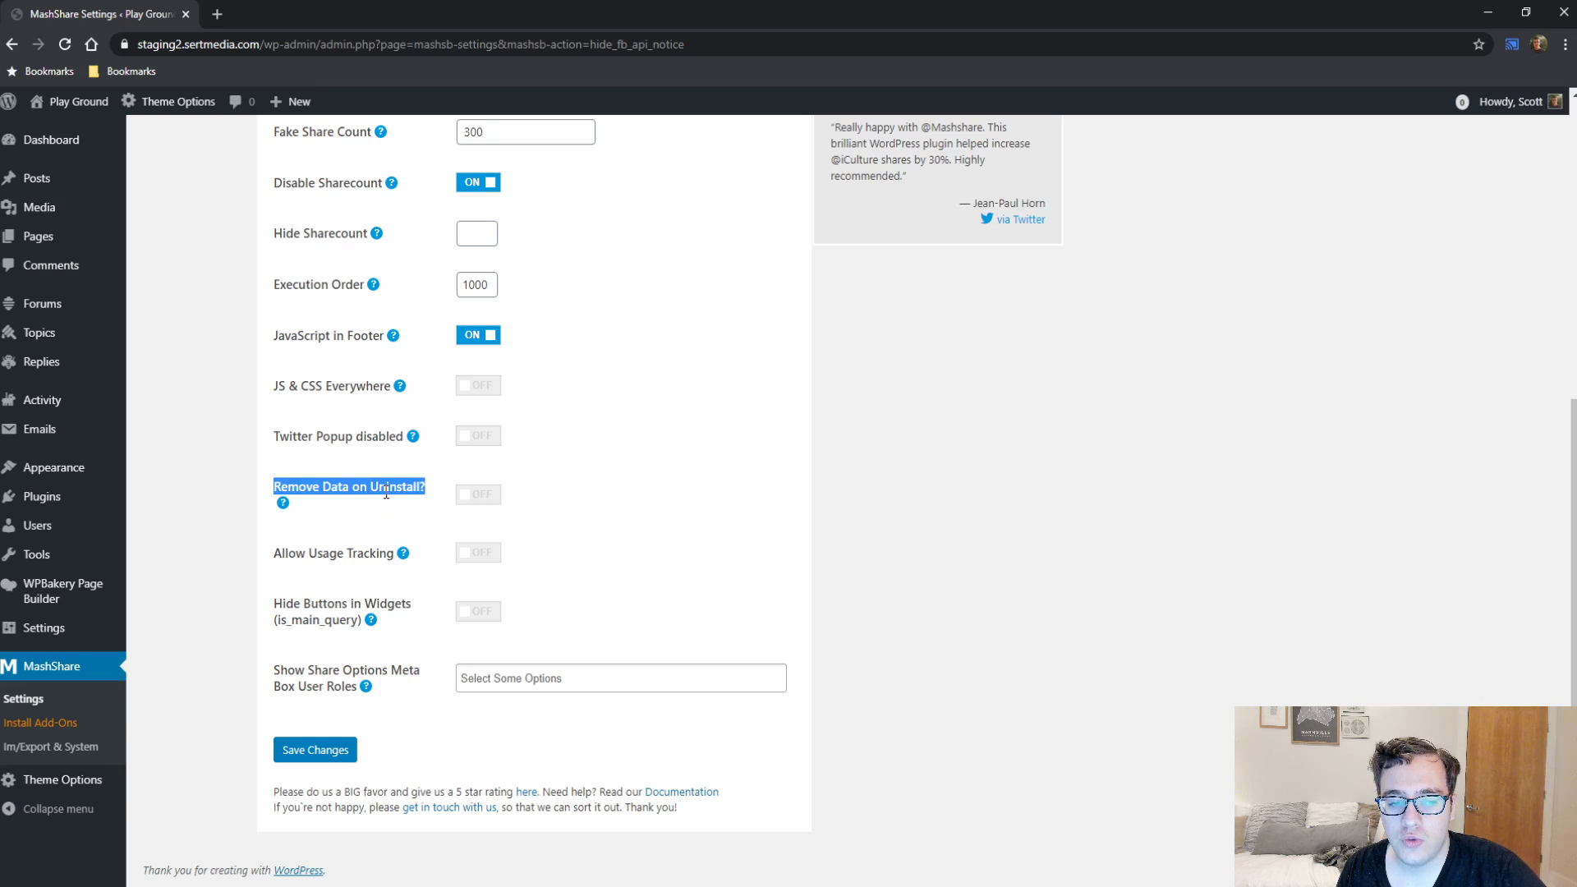
{"action": "left_click", "coordinate": [458, 501]}
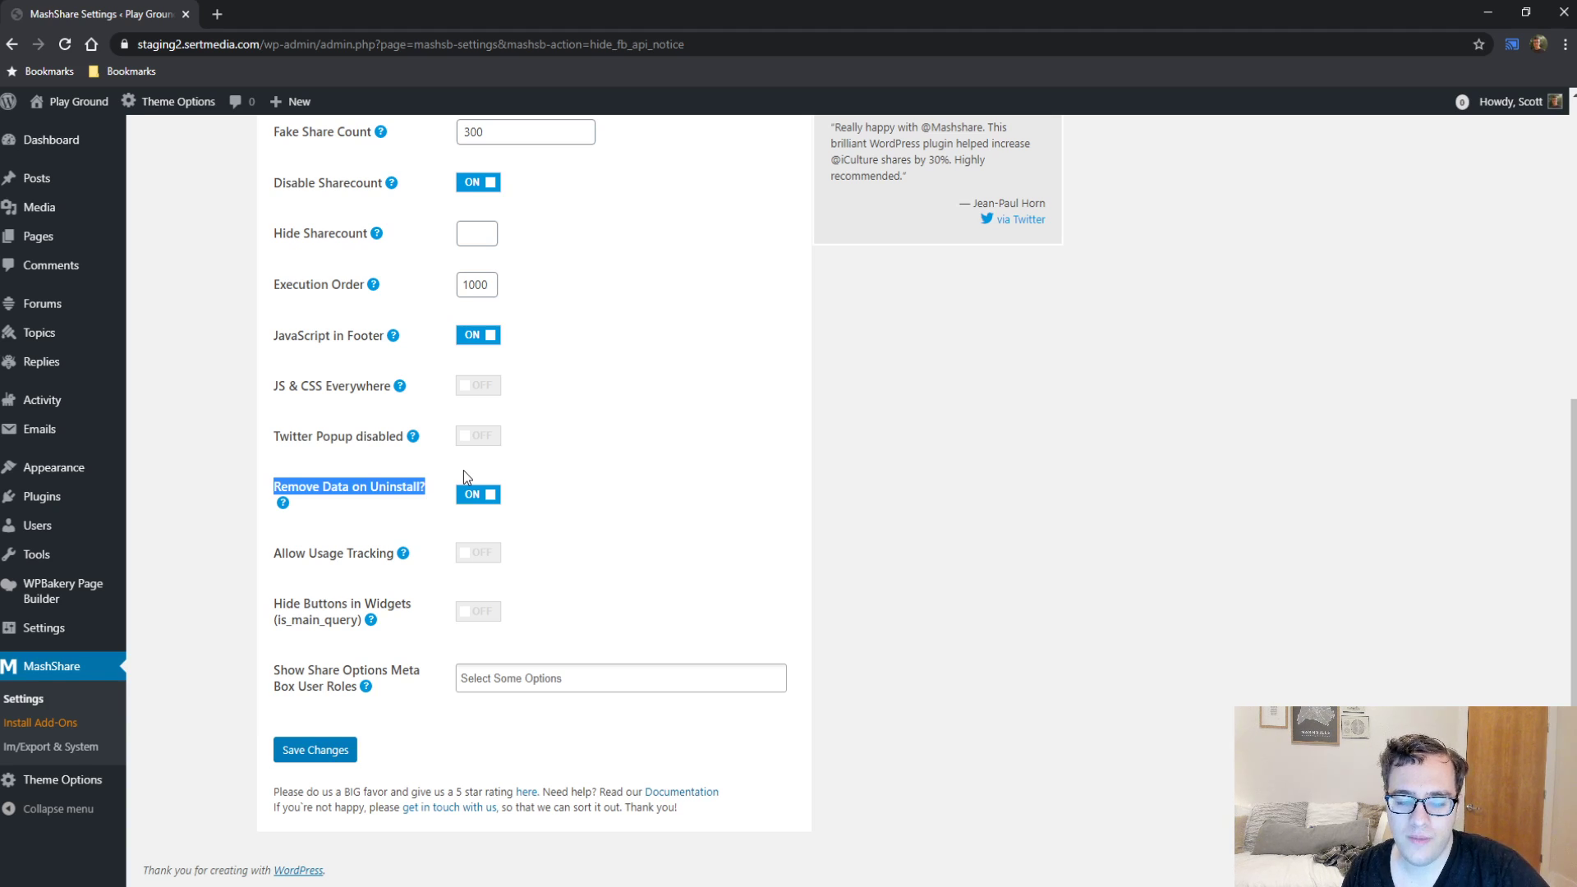
{"action": "left_click", "coordinate": [480, 542]}
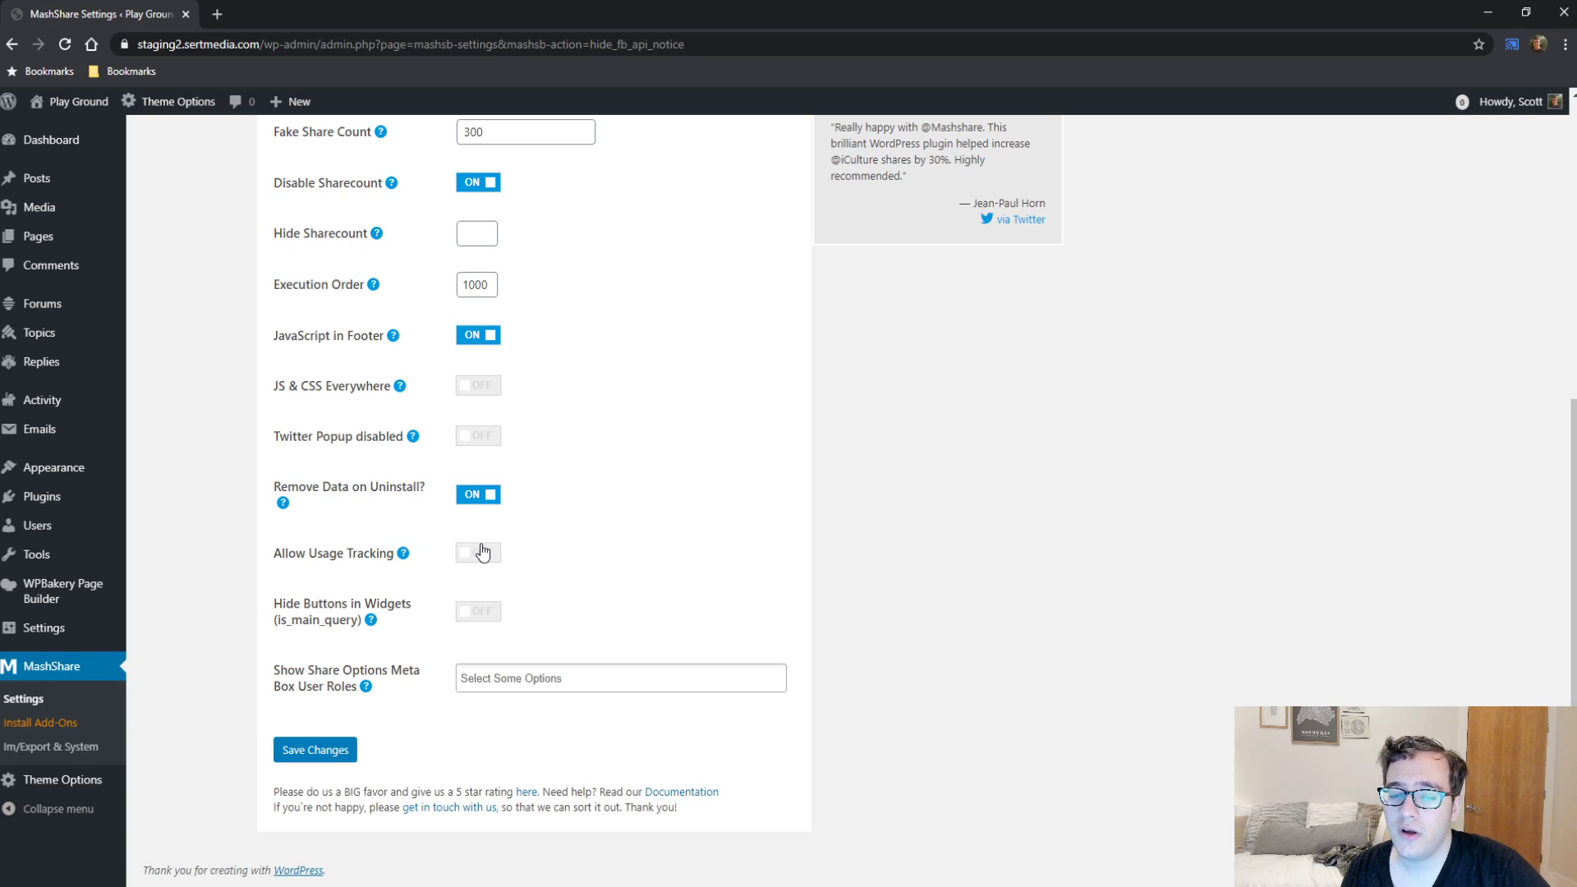
{"action": "left_click", "coordinate": [483, 552]}
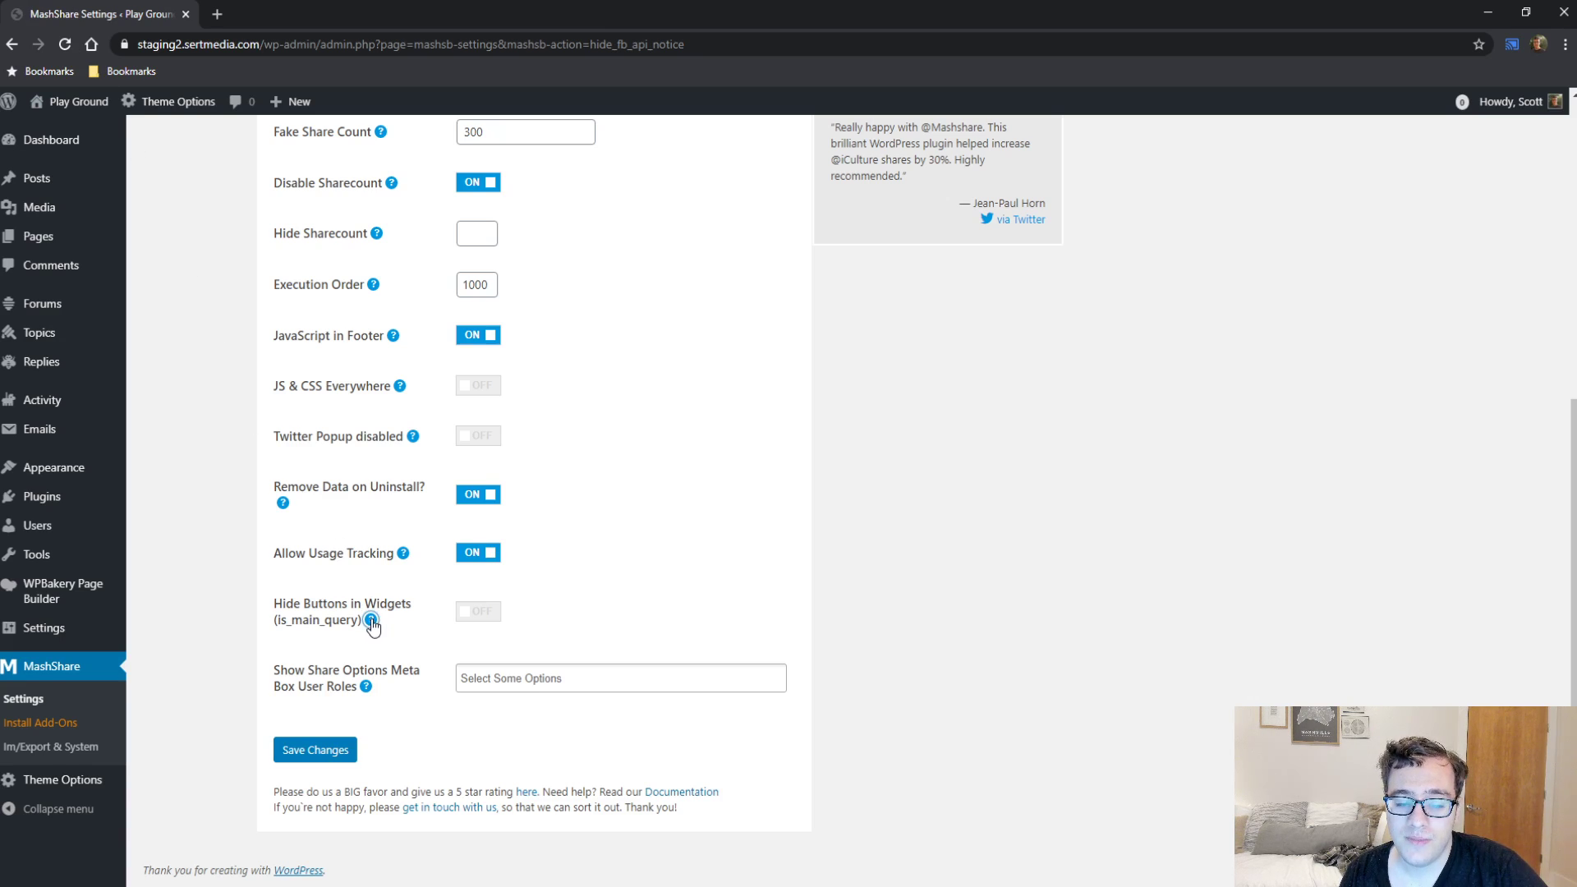
Step: Check the Hide Buttons in Widgets help and set Show Share Options Meta Box User Roles to Disable Share Options Meta Box
{"action": "mouse_move", "coordinate": [371, 622]}
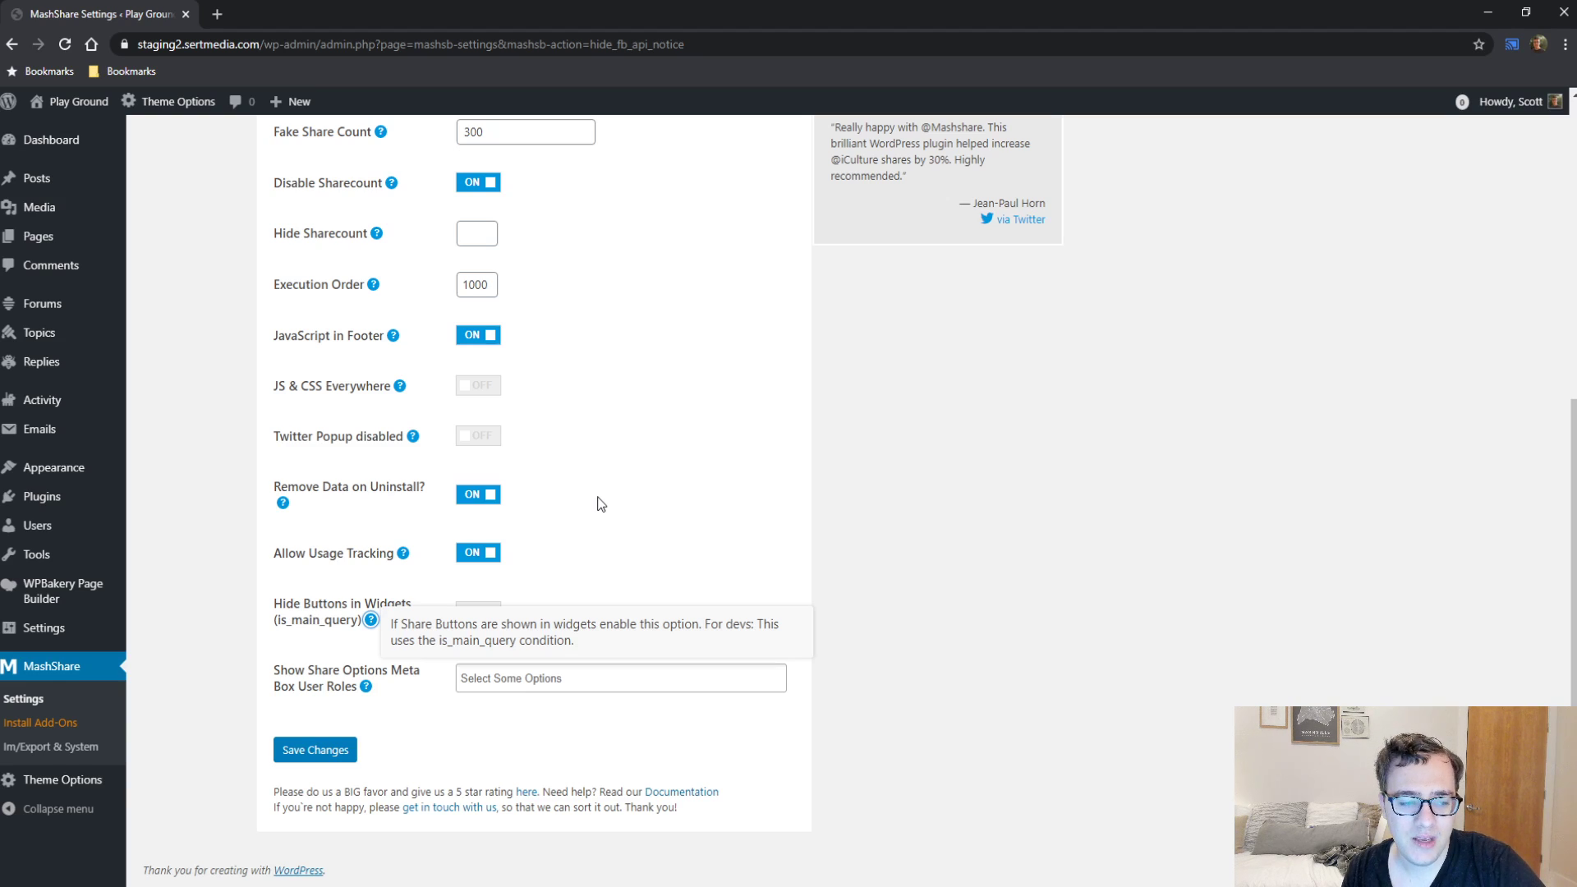
{"action": "double_click", "coordinate": [667, 550]}
{"action": "left_click", "coordinate": [616, 594]}
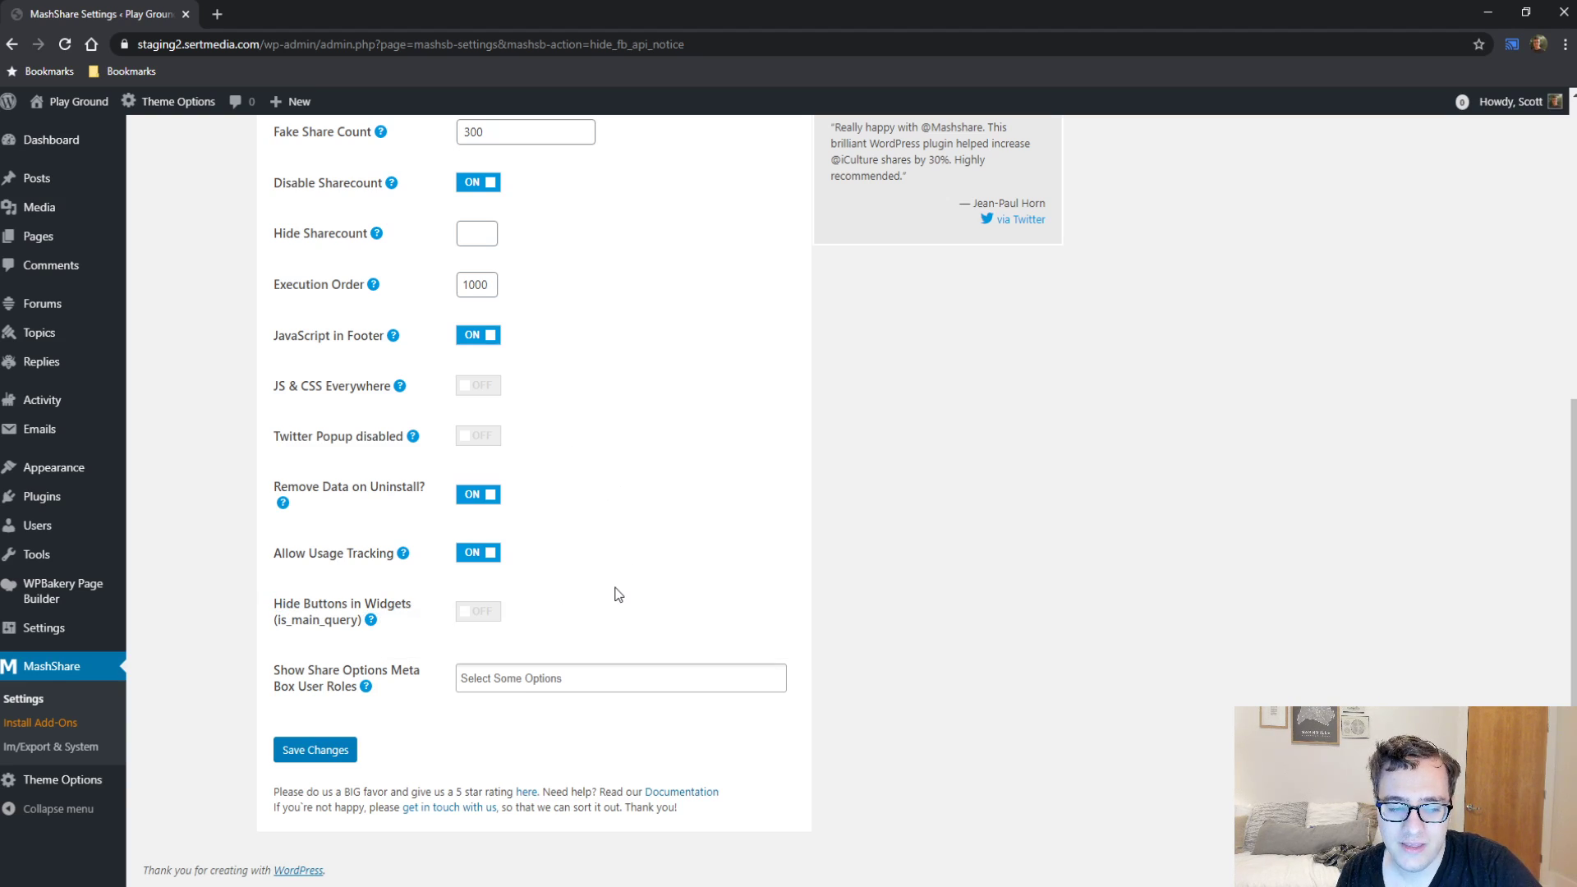
{"action": "triple_click", "coordinate": [338, 670]}
{"action": "left_click", "coordinate": [472, 678]}
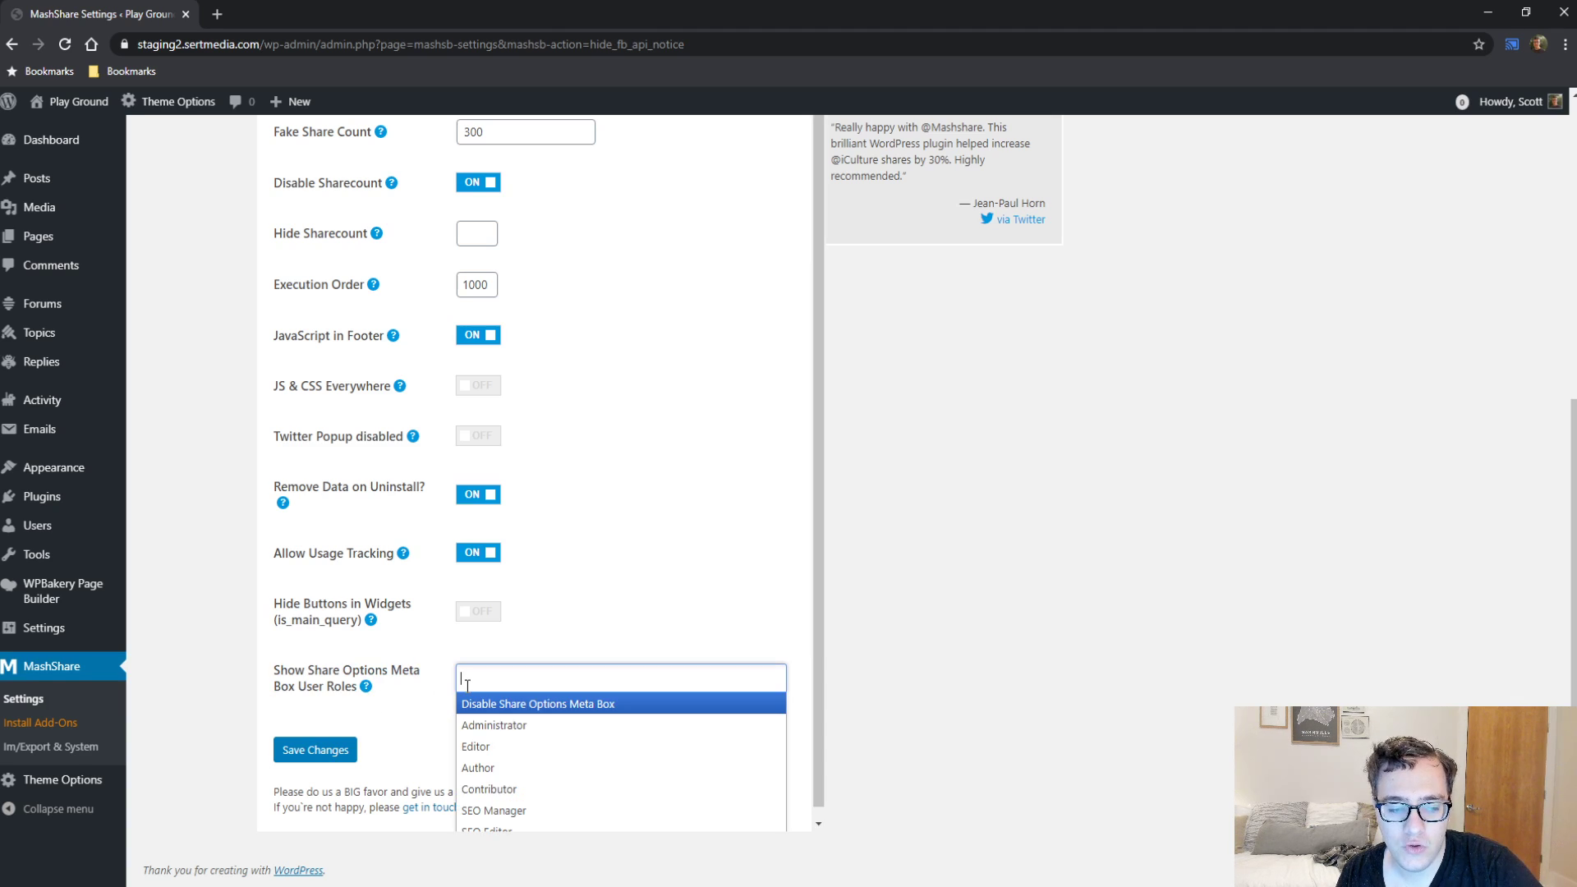
{"action": "left_click", "coordinate": [538, 705]}
{"action": "left_click", "coordinate": [573, 717]}
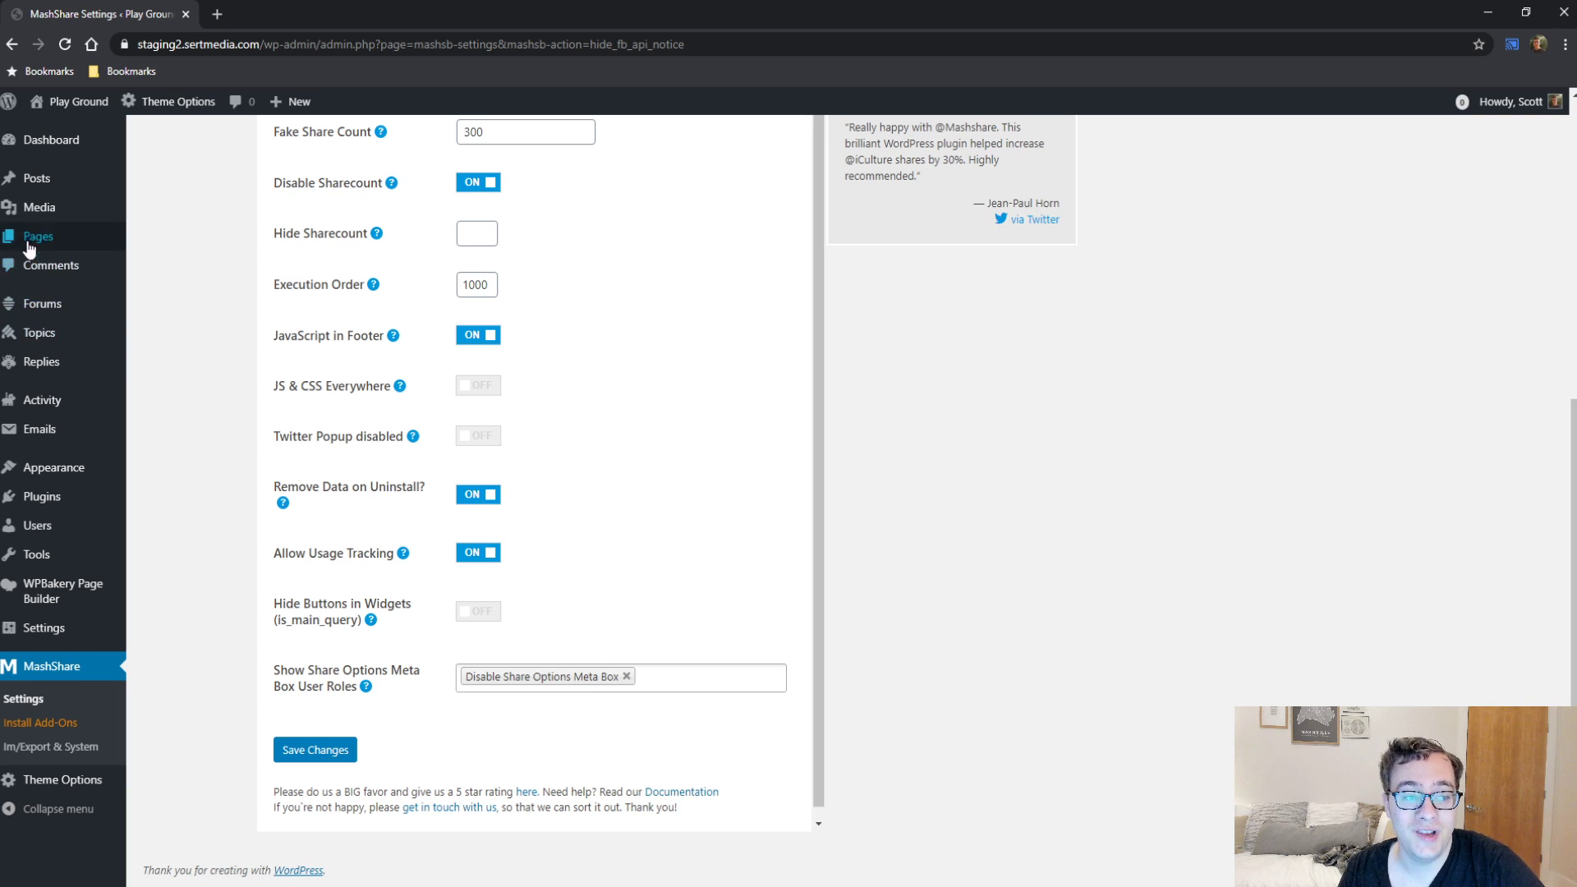
Step: Open the page for adding a new post in a separate browser tab
{"action": "mouse_move", "coordinate": [62, 183]}
{"action": "middle_click", "coordinate": [159, 211]}
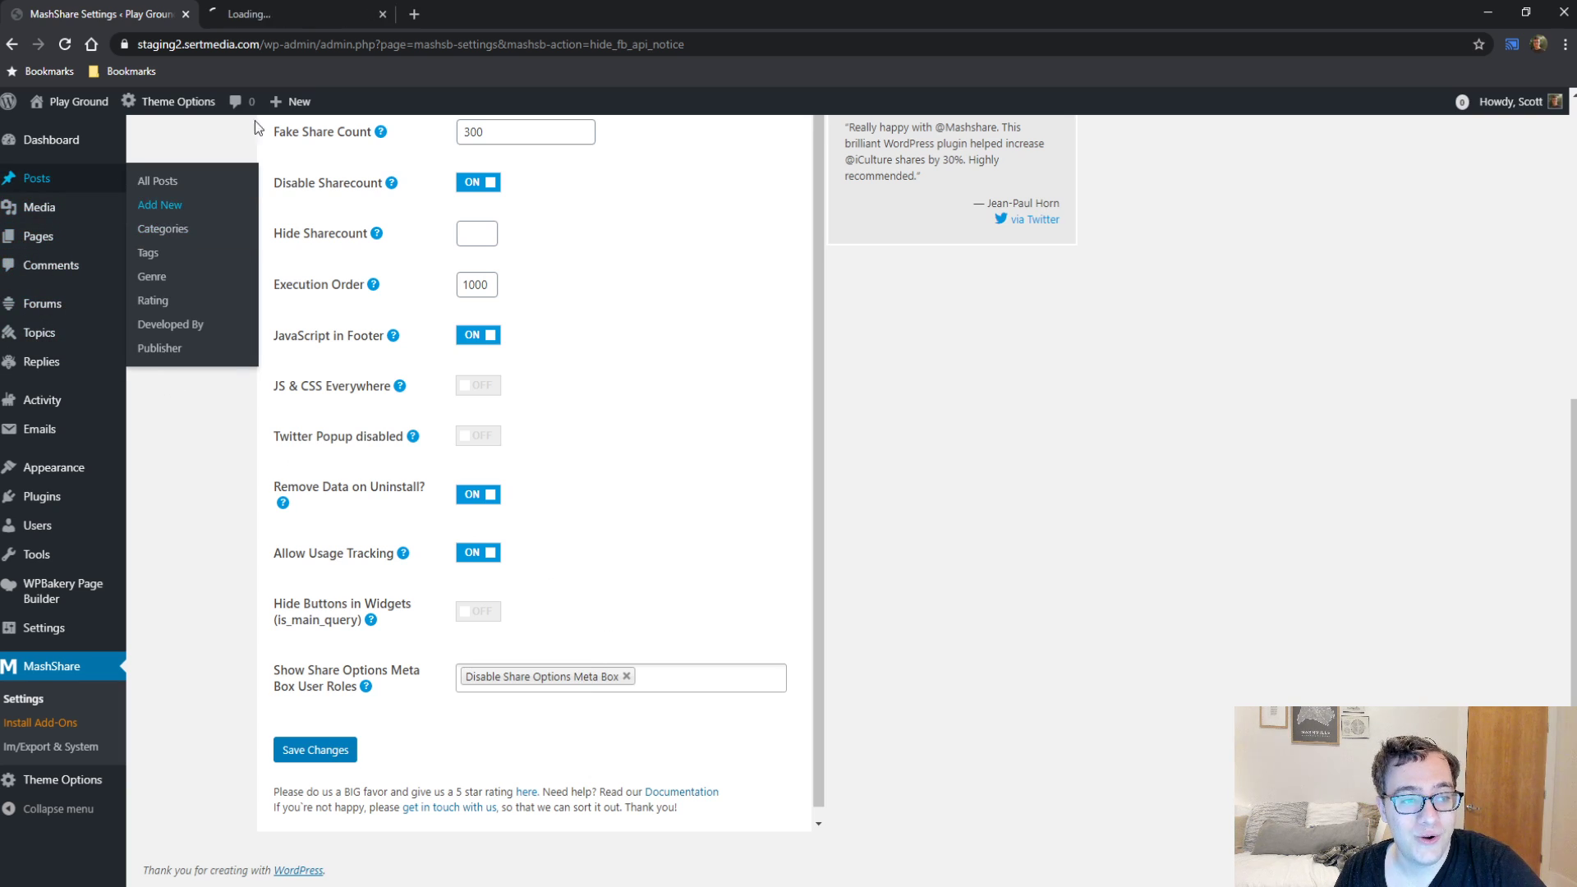
Step: Review the MashShare Social Sharing Options fields in the new post editor
{"action": "left_click", "coordinate": [296, 14]}
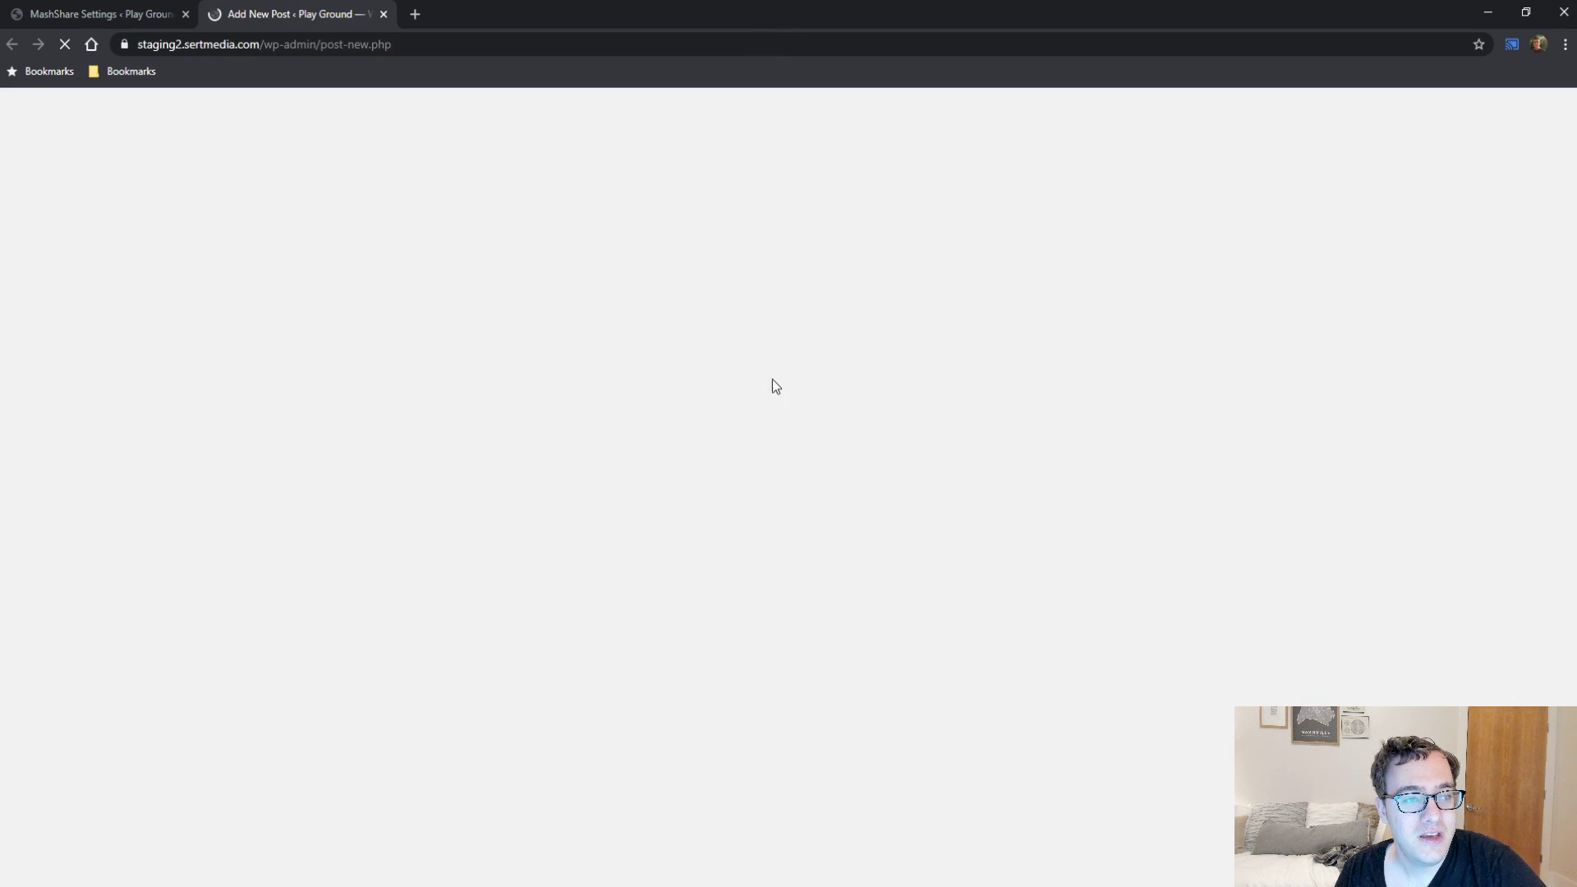
{"action": "scroll", "coordinate": [729, 386], "scroll_direction": "down", "scroll_amount": 15}
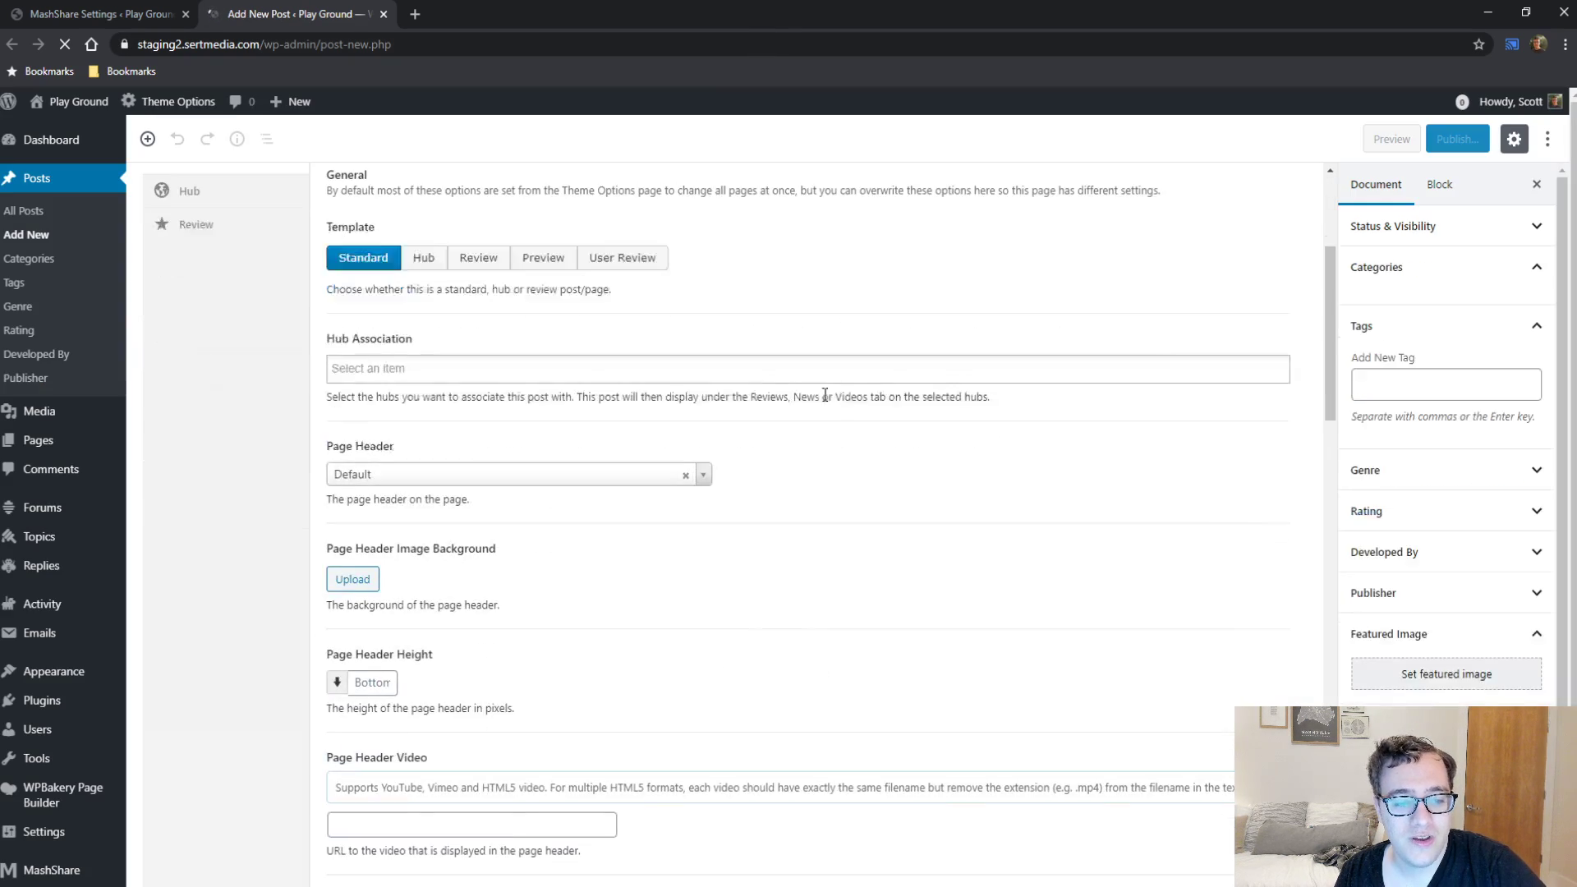
{"action": "scroll", "coordinate": [726, 394], "scroll_direction": "up", "scroll_amount": 3}
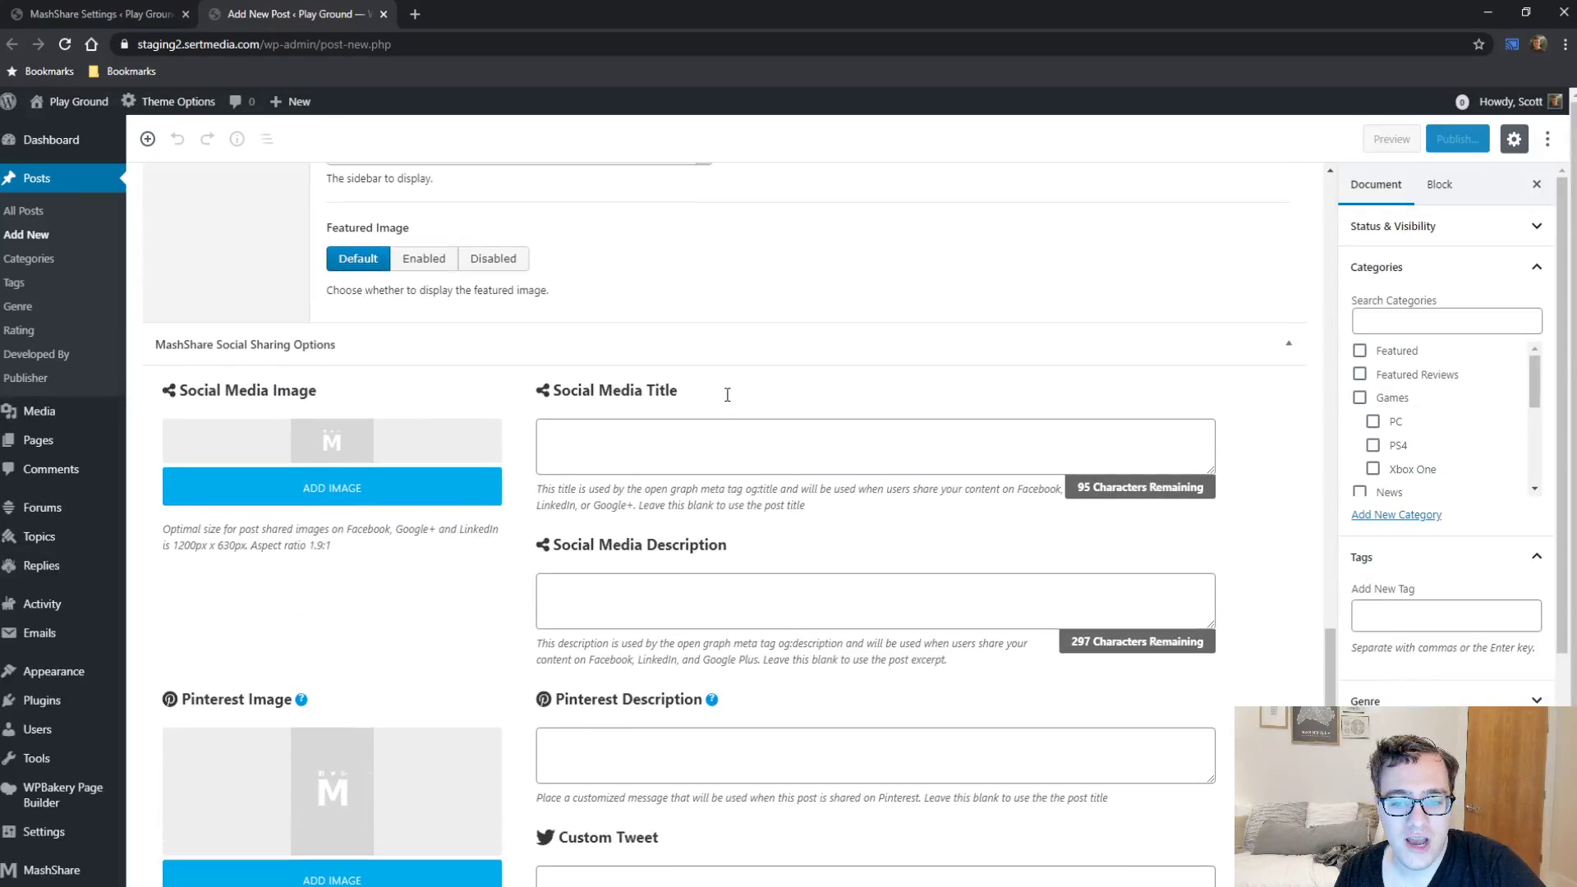
{"action": "scroll", "coordinate": [719, 398], "scroll_direction": "down", "scroll_amount": 3}
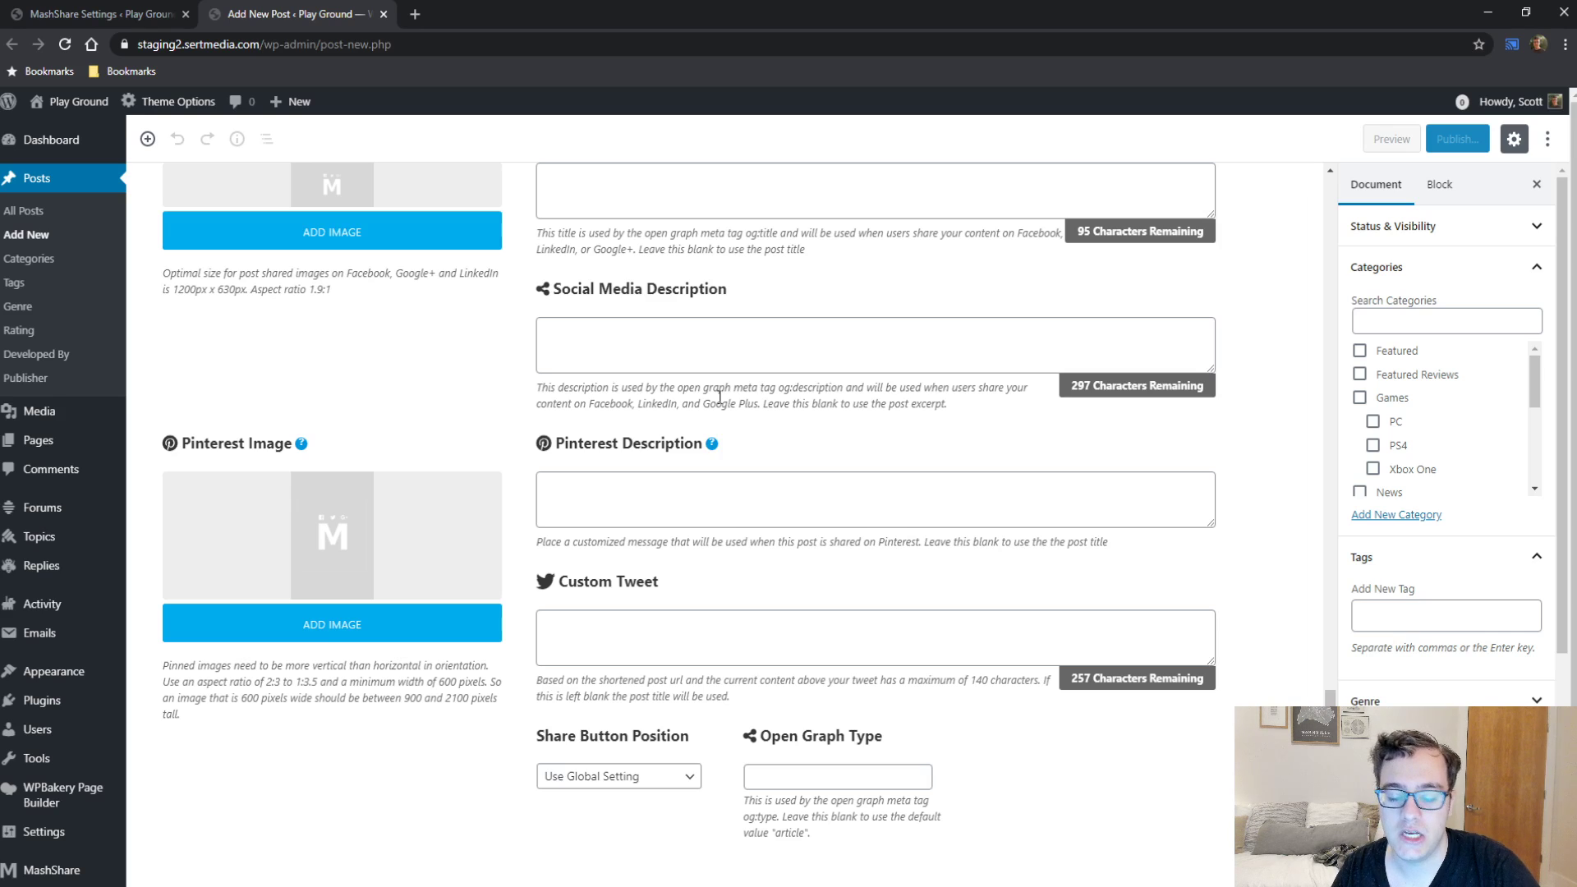
{"action": "scroll", "coordinate": [719, 398], "scroll_direction": "up", "scroll_amount": 10}
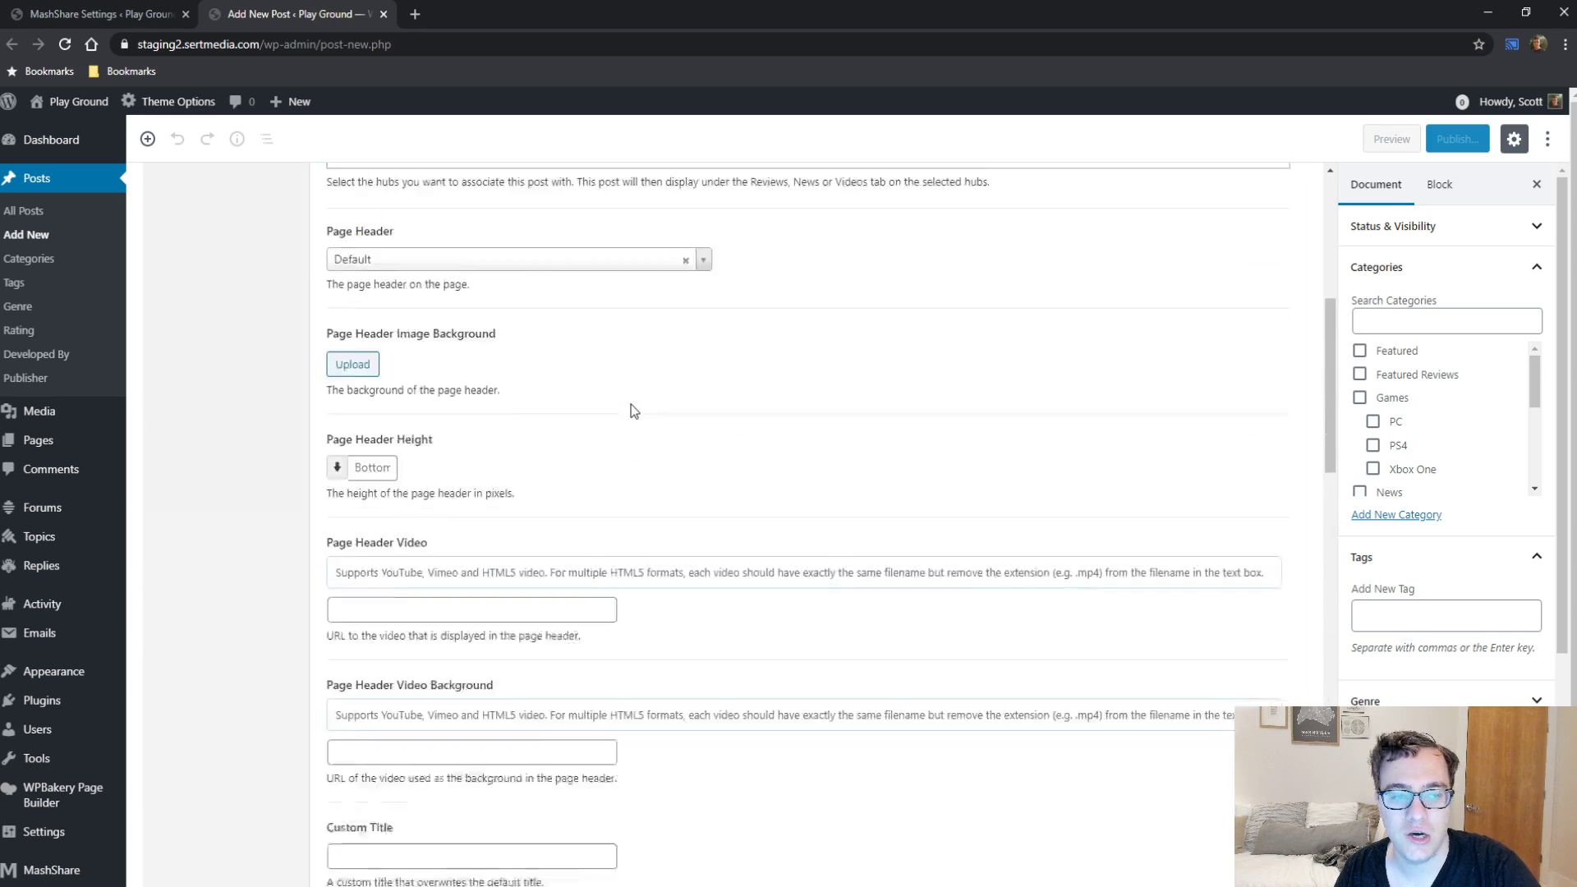
Step: Look through the Hub, Review and General page options of the new post, collapse them and review the MashShare sharing options
{"action": "scroll", "coordinate": [634, 411], "scroll_direction": "up", "scroll_amount": 6}
{"action": "left_click", "coordinate": [471, 413]}
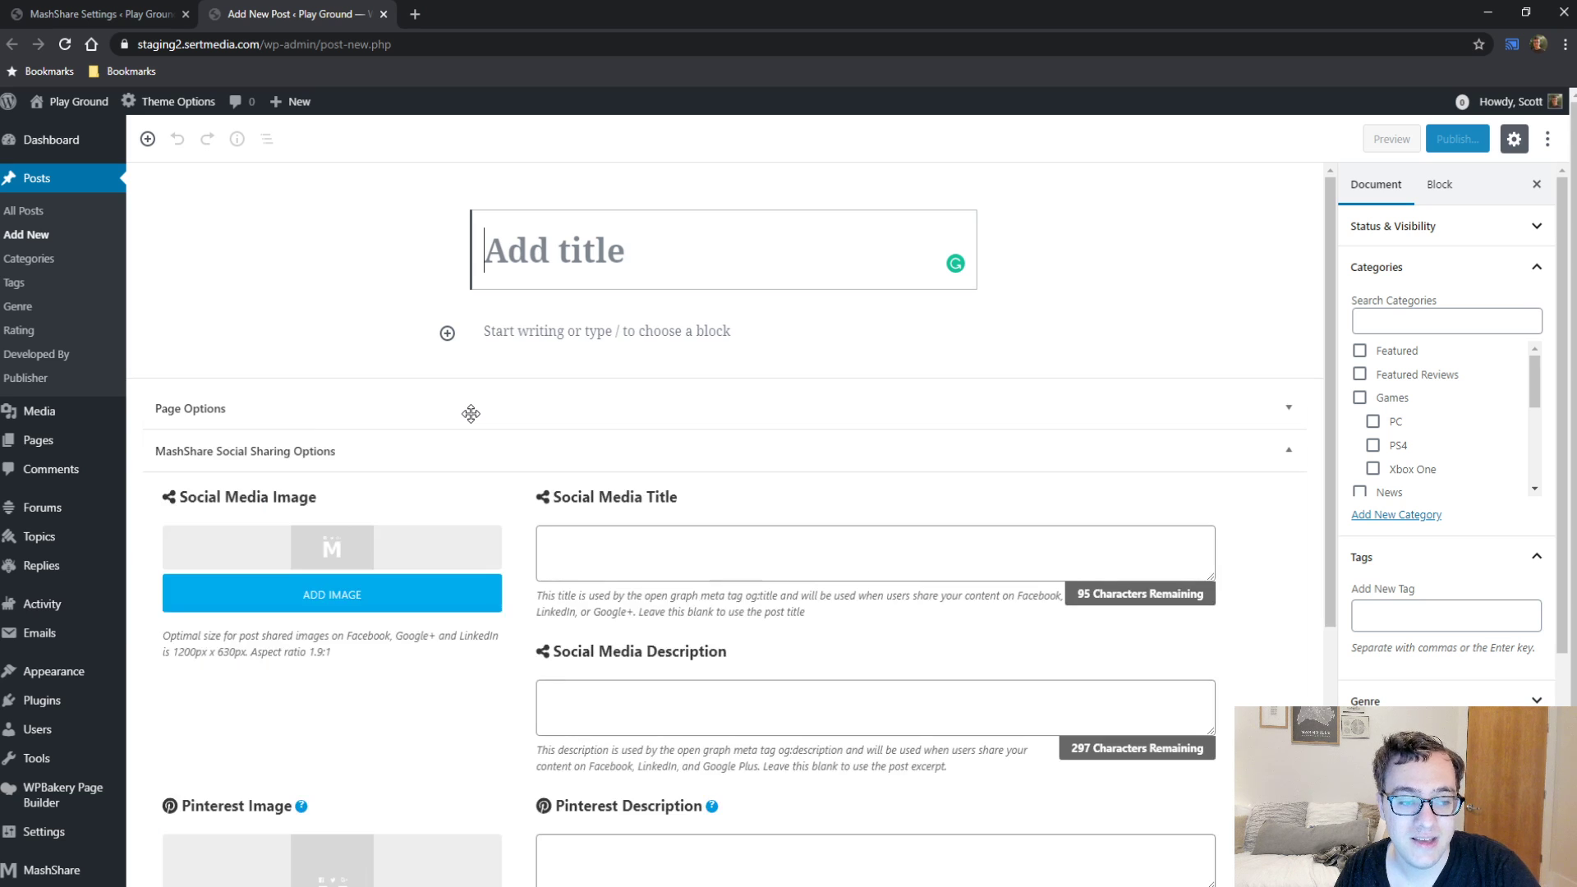
{"action": "scroll", "coordinate": [470, 413], "scroll_direction": "down", "scroll_amount": 1}
{"action": "left_click", "coordinate": [497, 324]}
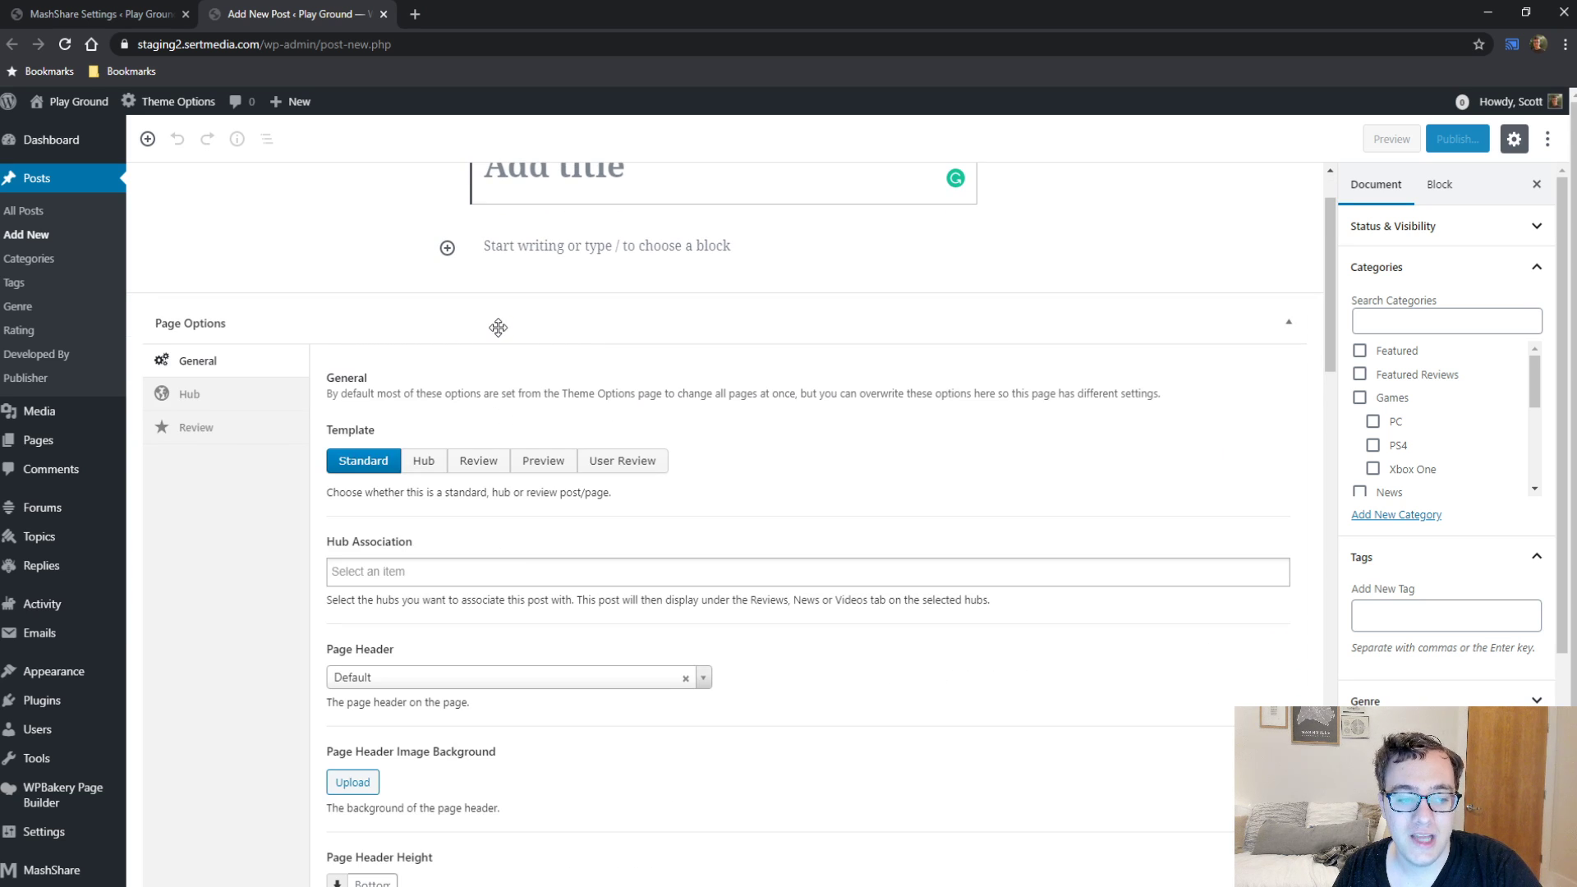
{"action": "left_click", "coordinate": [260, 398]}
{"action": "left_click", "coordinate": [233, 428]}
{"action": "left_click", "coordinate": [242, 361]}
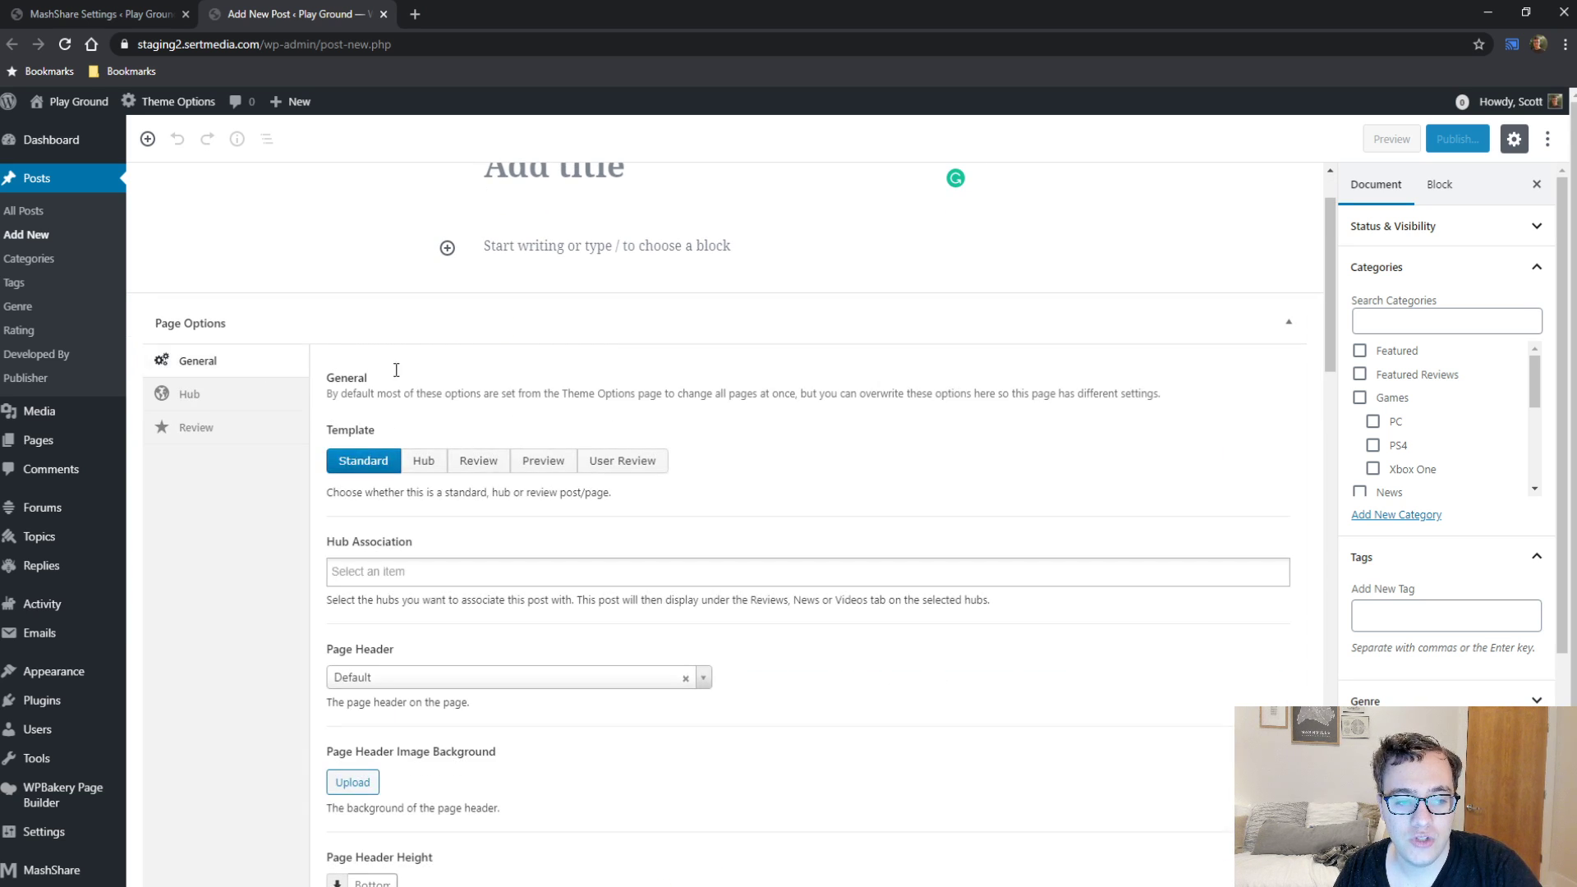
{"action": "left_click", "coordinate": [525, 468]}
{"action": "left_click", "coordinate": [519, 328]}
{"action": "scroll", "coordinate": [438, 361], "scroll_direction": "down", "scroll_amount": 4}
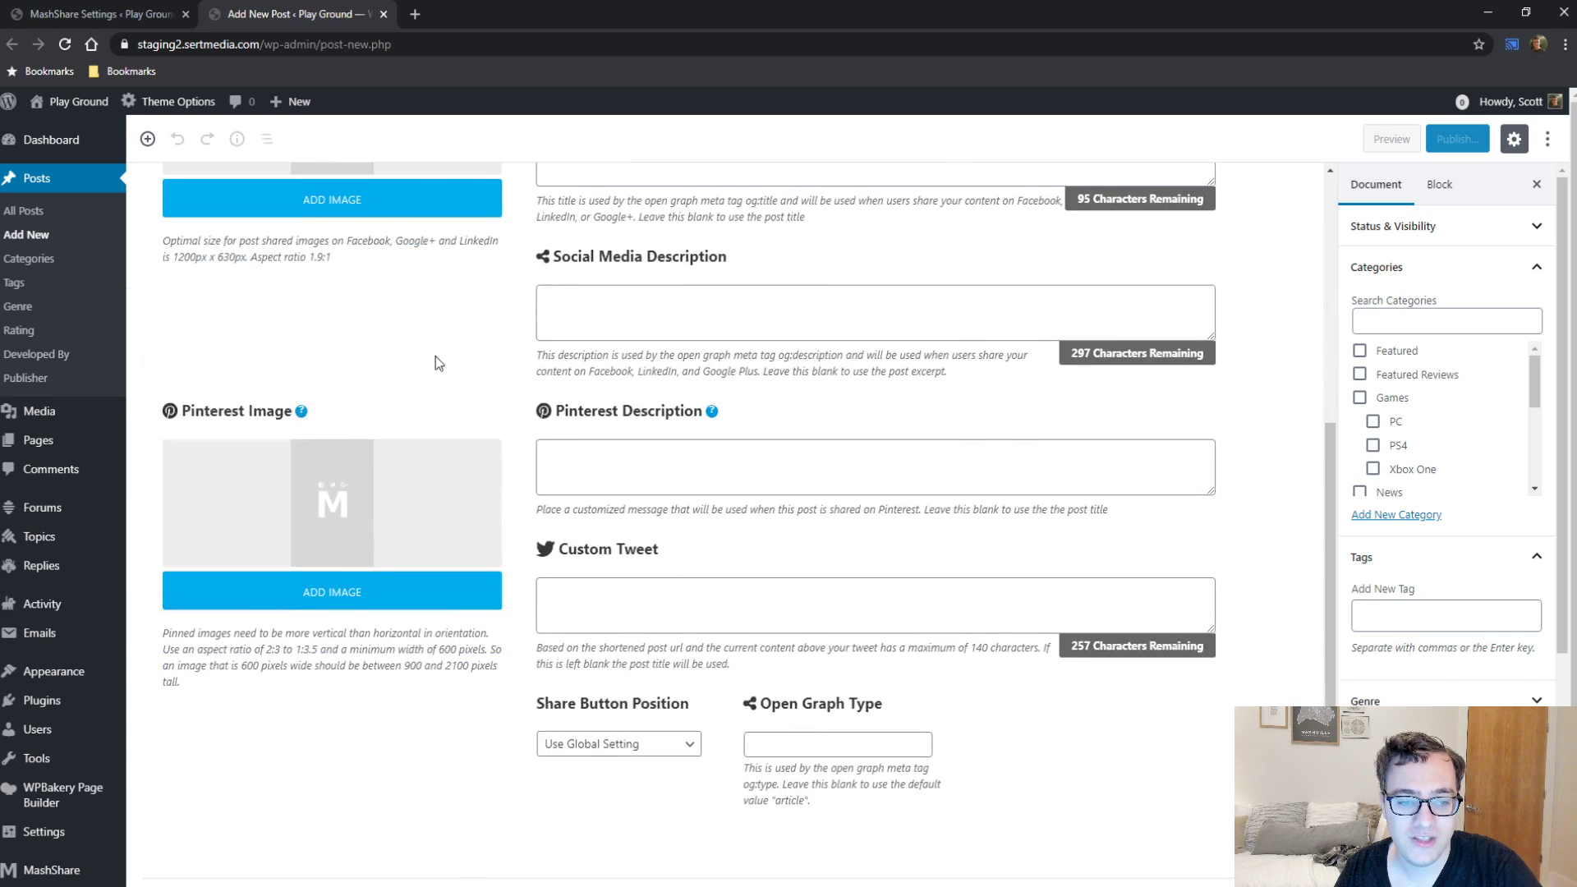
{"action": "scroll", "coordinate": [383, 421], "scroll_direction": "up", "scroll_amount": 2}
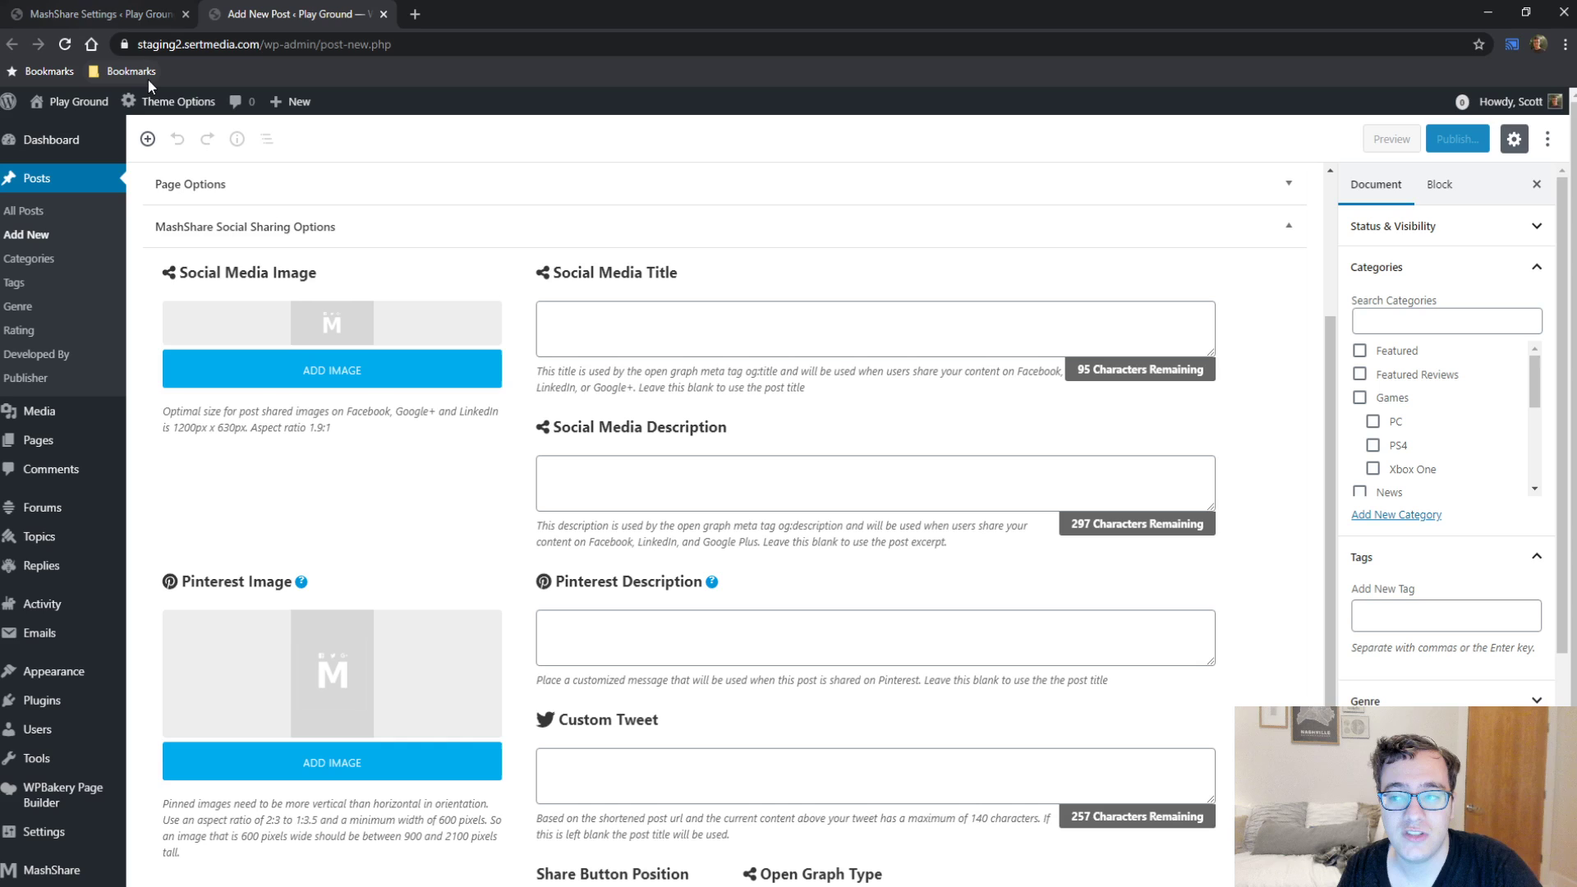
Step: Save the MashShare general settings and reload the new post page to check for the sharing options meta box
{"action": "left_click", "coordinate": [110, 10]}
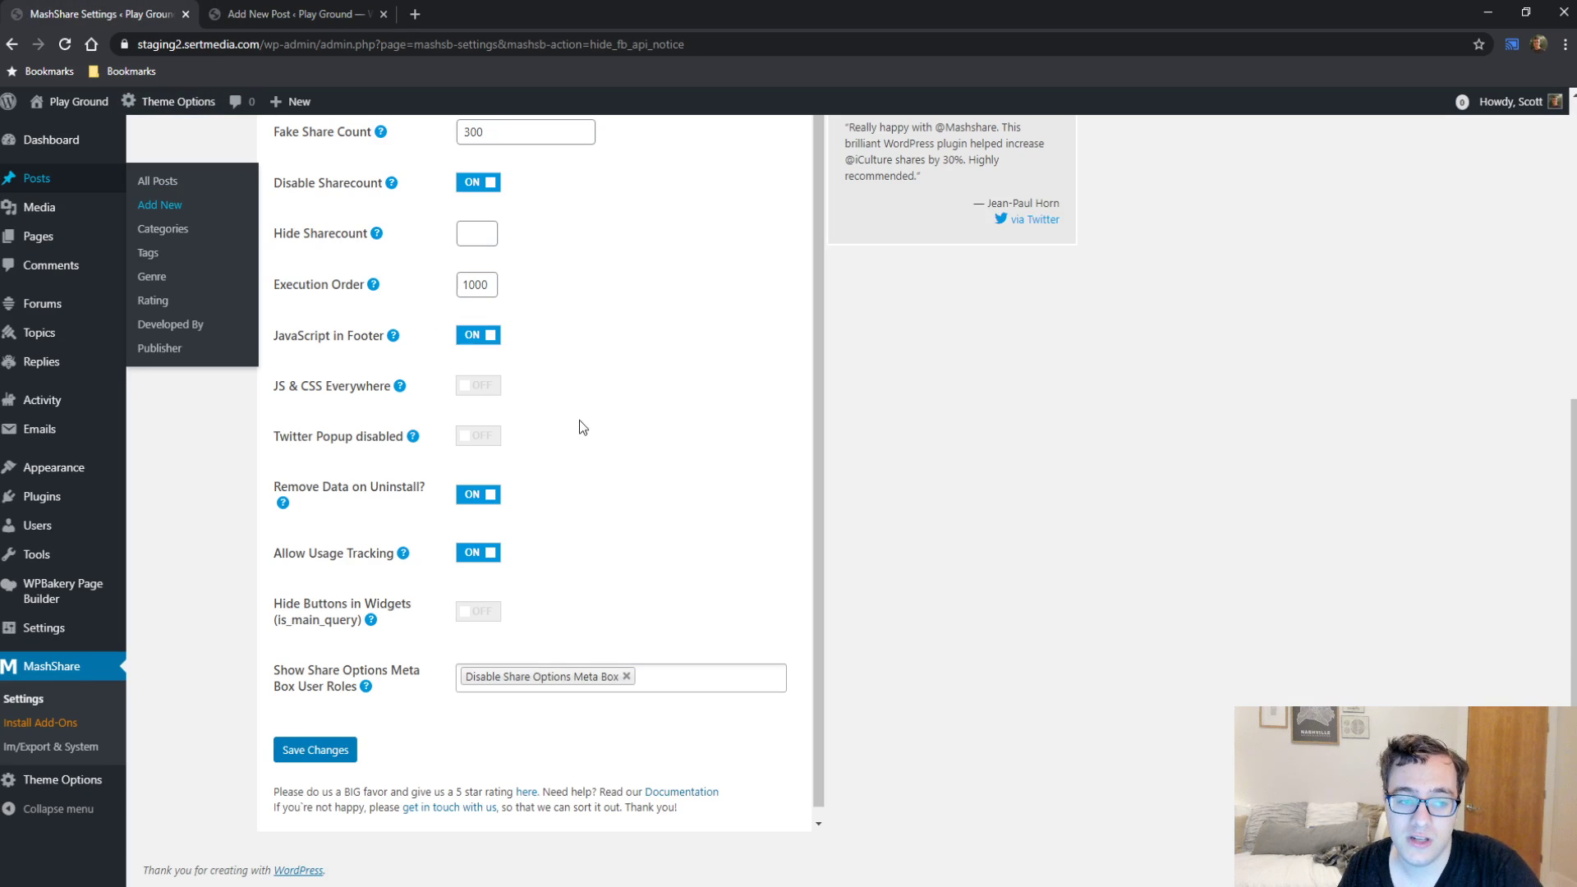
{"action": "left_click", "coordinate": [653, 443]}
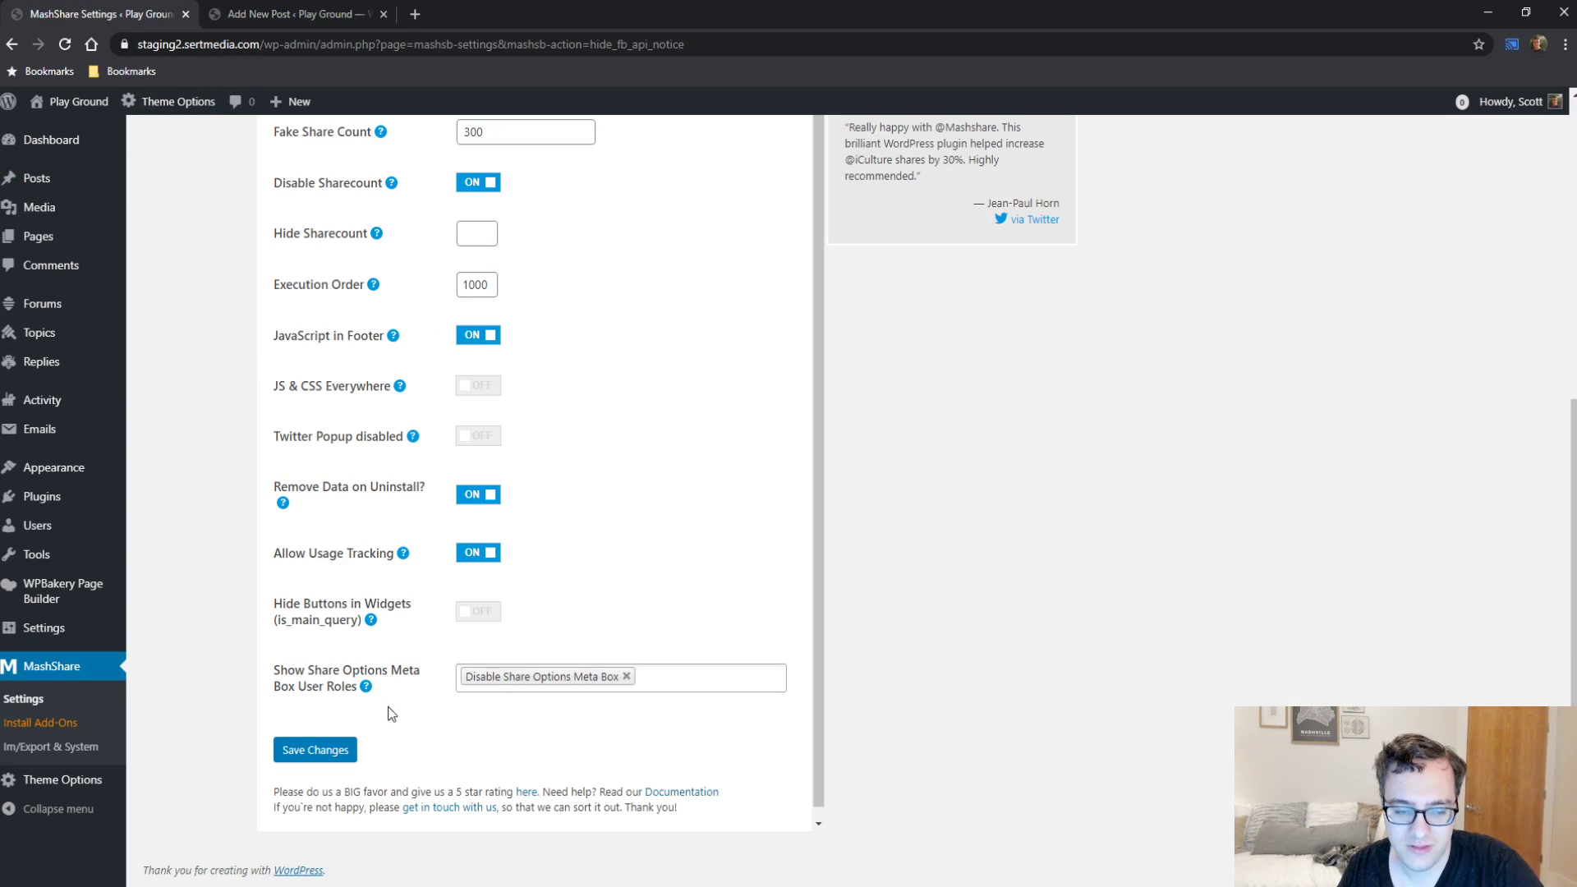
{"action": "left_click", "coordinate": [309, 754]}
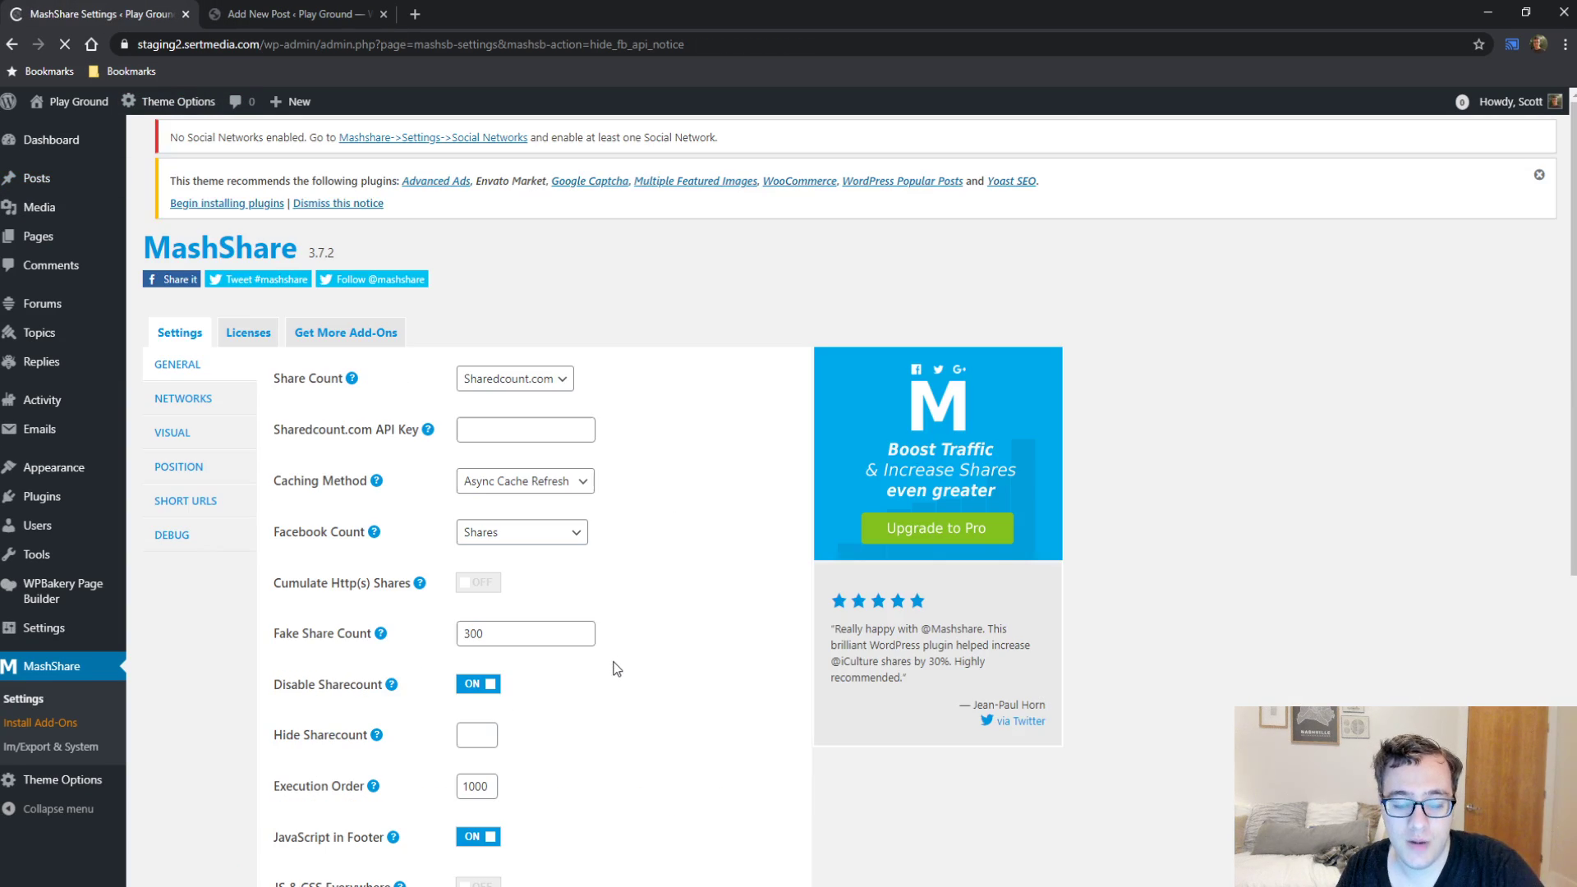
{"action": "left_click", "coordinate": [246, 14]}
{"action": "left_click", "coordinate": [65, 45]}
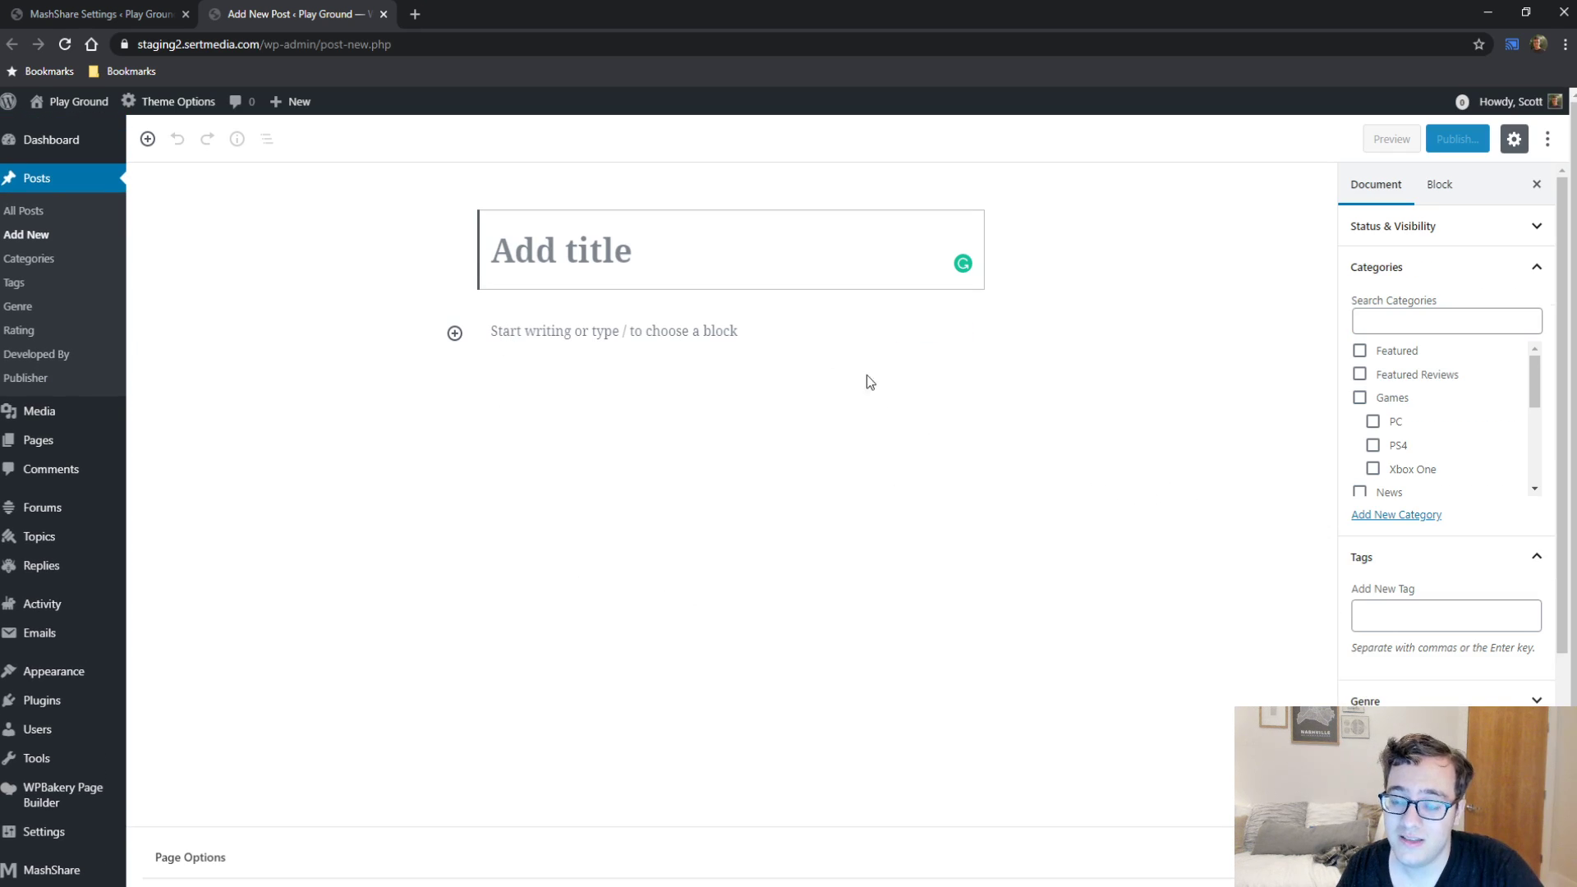
Step: Open the MashShare Networks settings and examine the Facebook page url, Twitter Card and Open Graph Meta Tags options
{"action": "left_click", "coordinate": [123, 14]}
{"action": "left_click", "coordinate": [224, 407]}
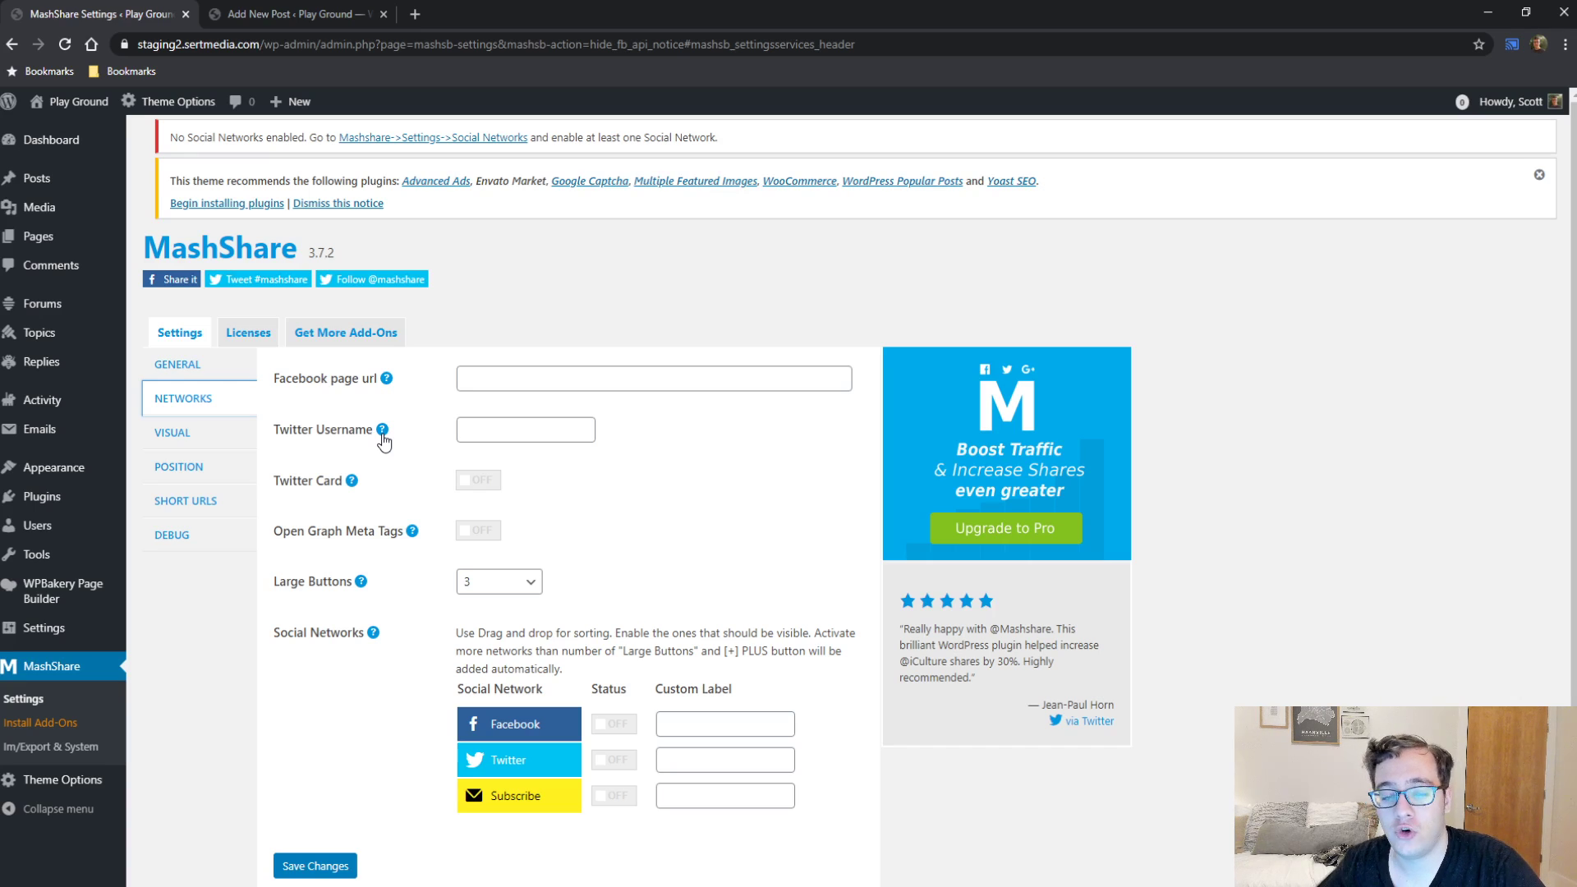
{"action": "mouse_move", "coordinate": [386, 378]}
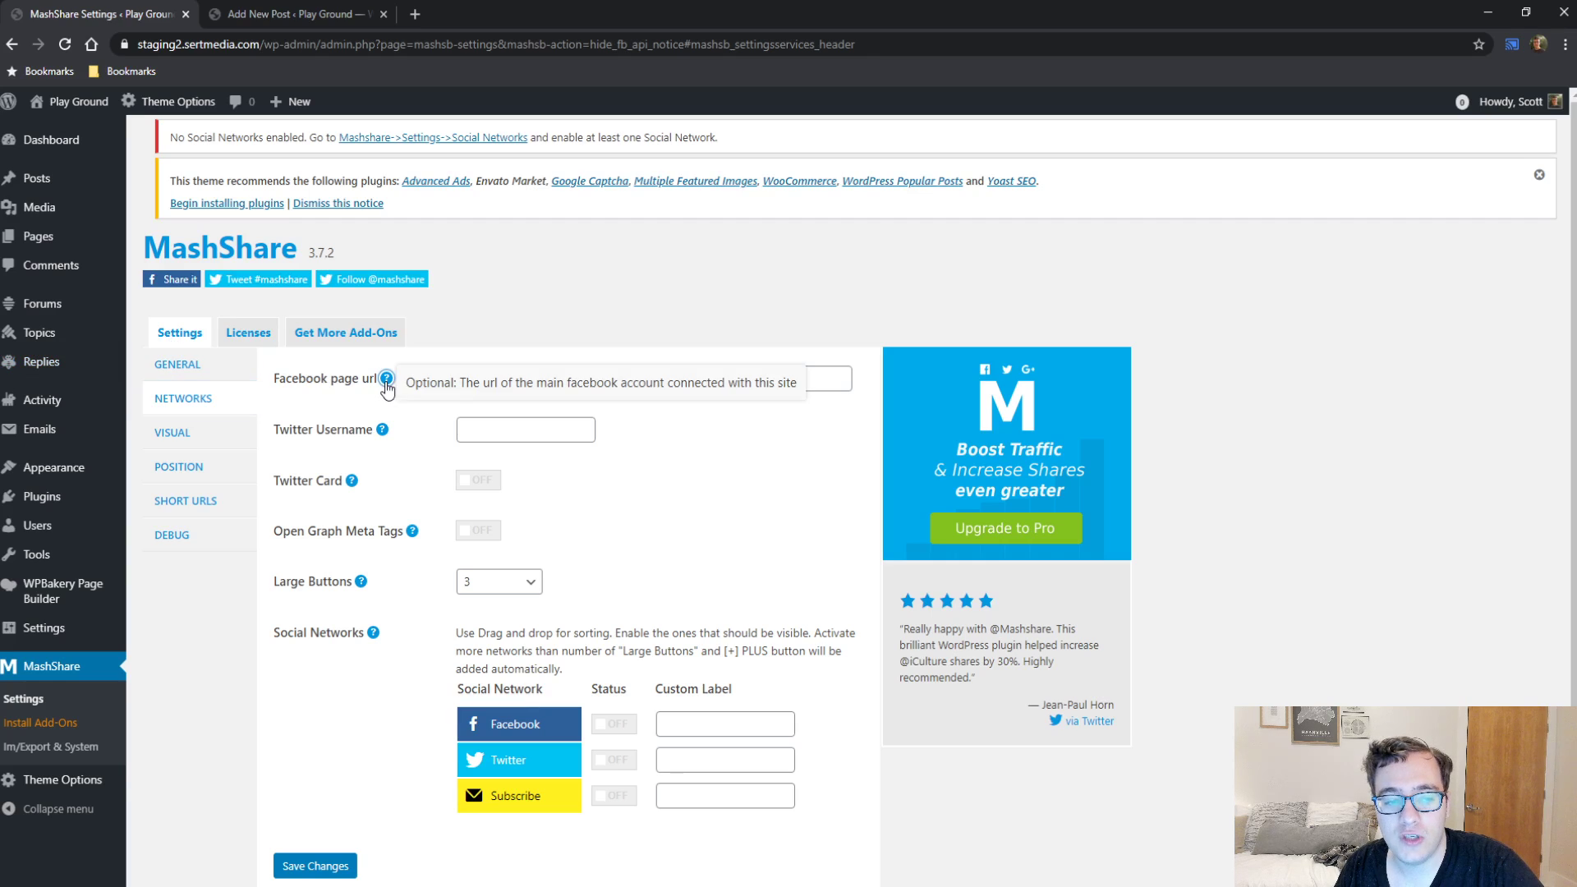
{"action": "triple_click", "coordinate": [432, 387]}
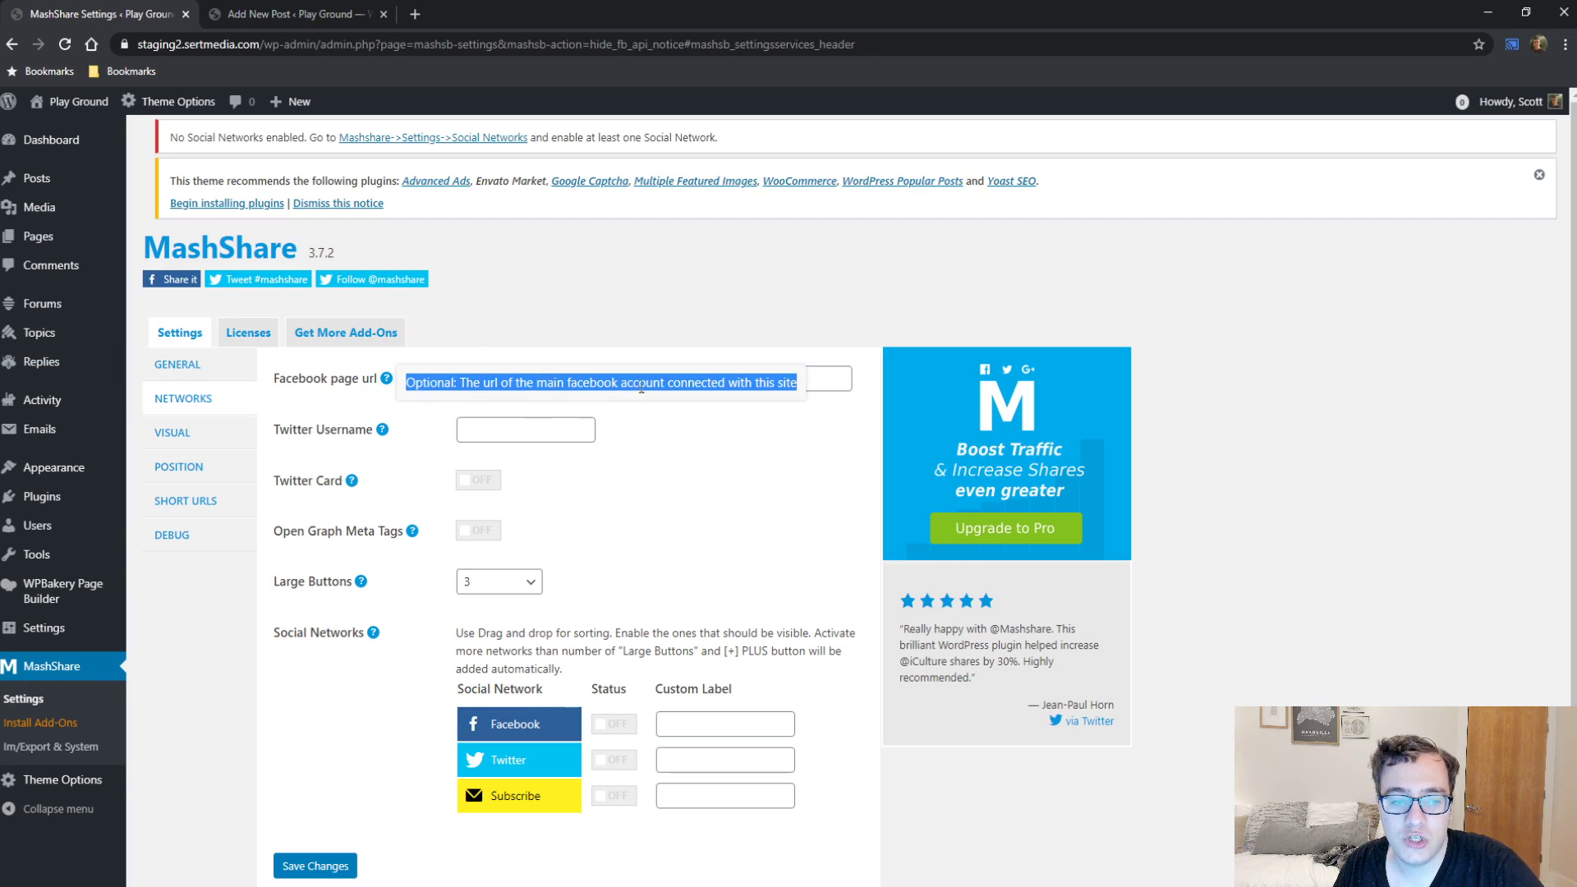
{"action": "left_click", "coordinate": [385, 382]}
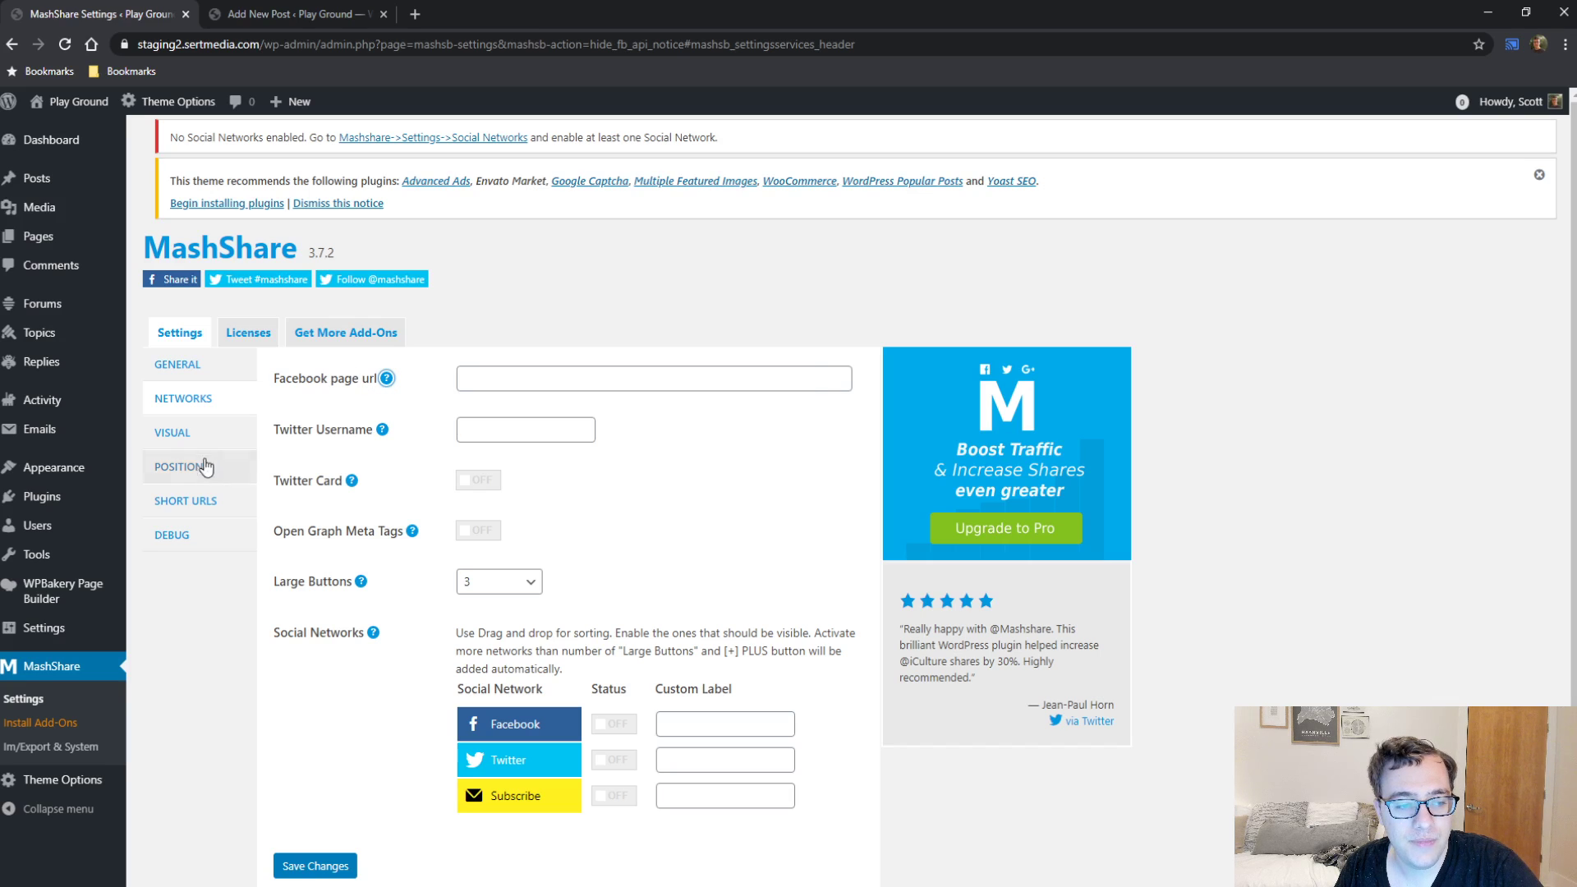
{"action": "left_click", "coordinate": [353, 482]}
{"action": "left_click", "coordinate": [354, 485]}
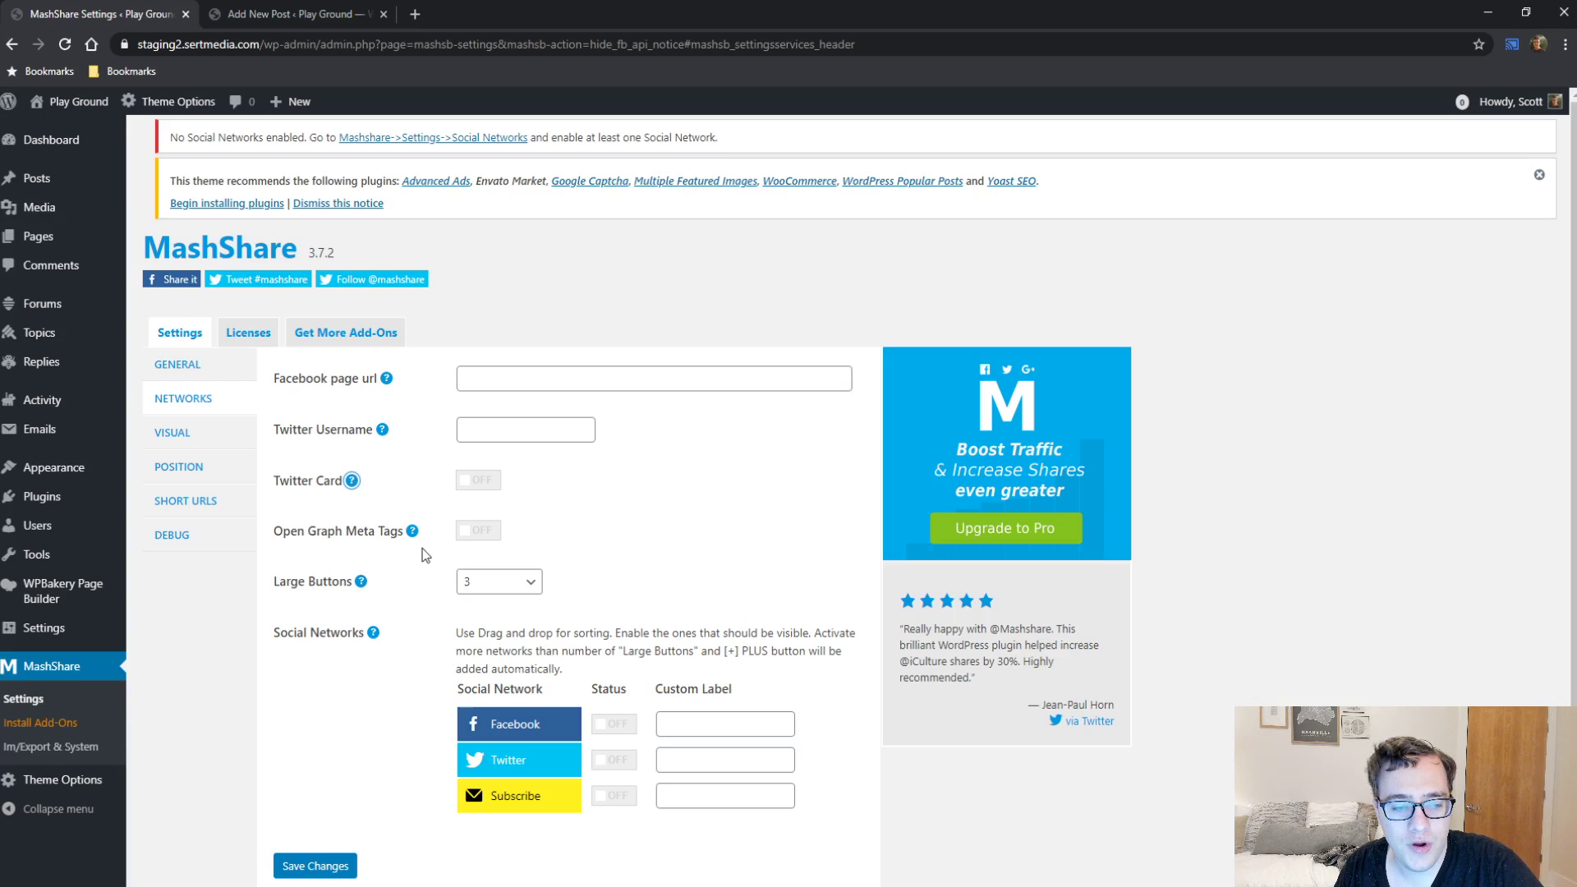
{"action": "left_click", "coordinate": [480, 532]}
{"action": "left_click", "coordinate": [482, 535]}
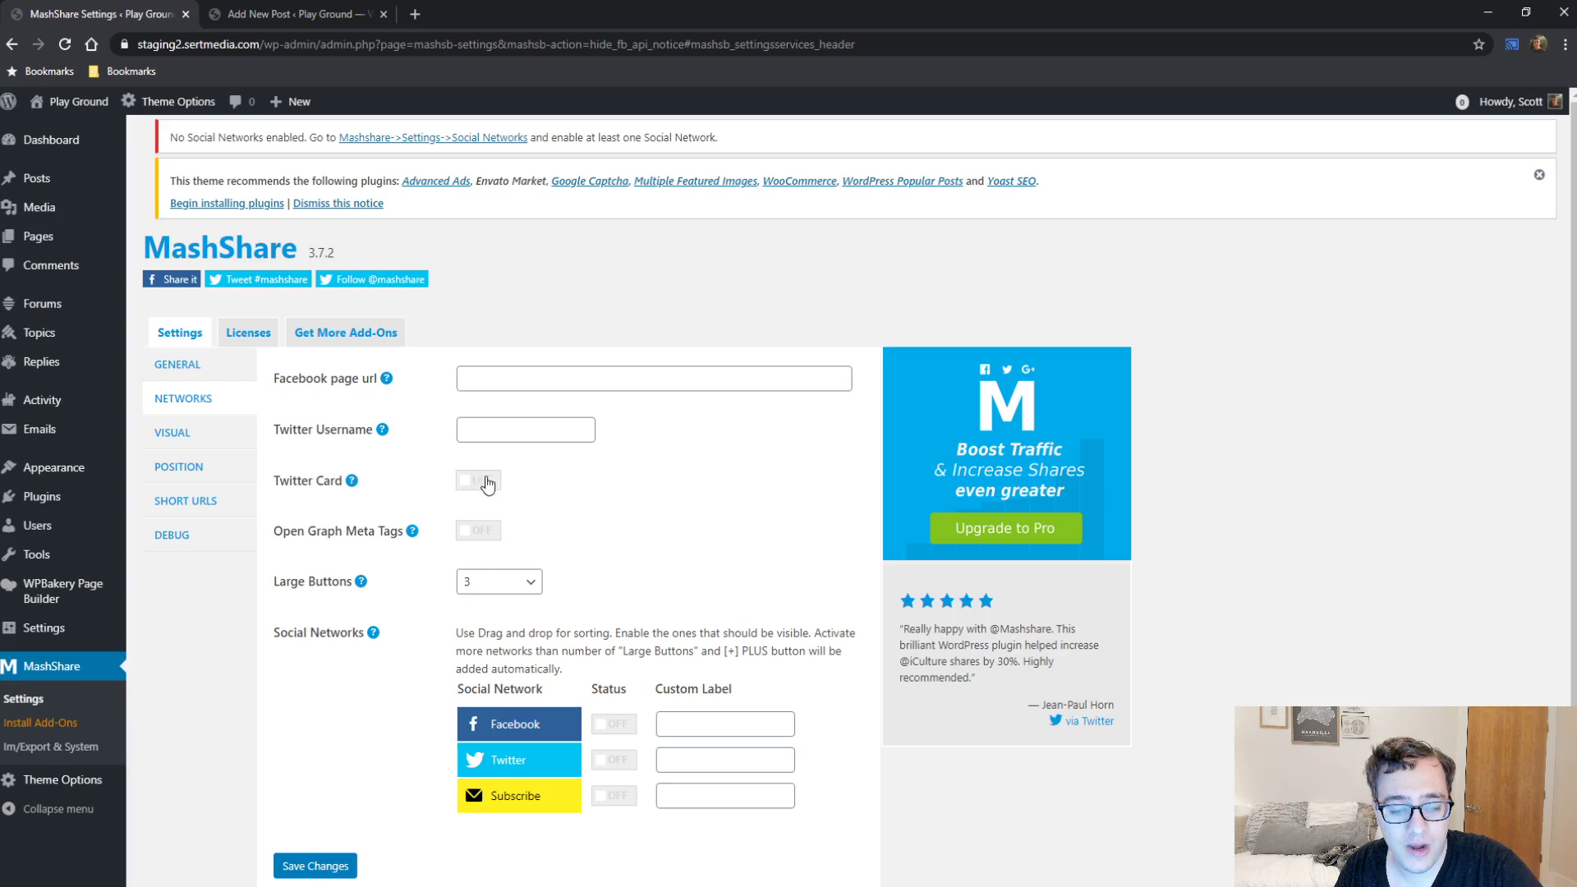
Step: Enable the Facebook and Twitter social networks
{"action": "left_click", "coordinate": [614, 724]}
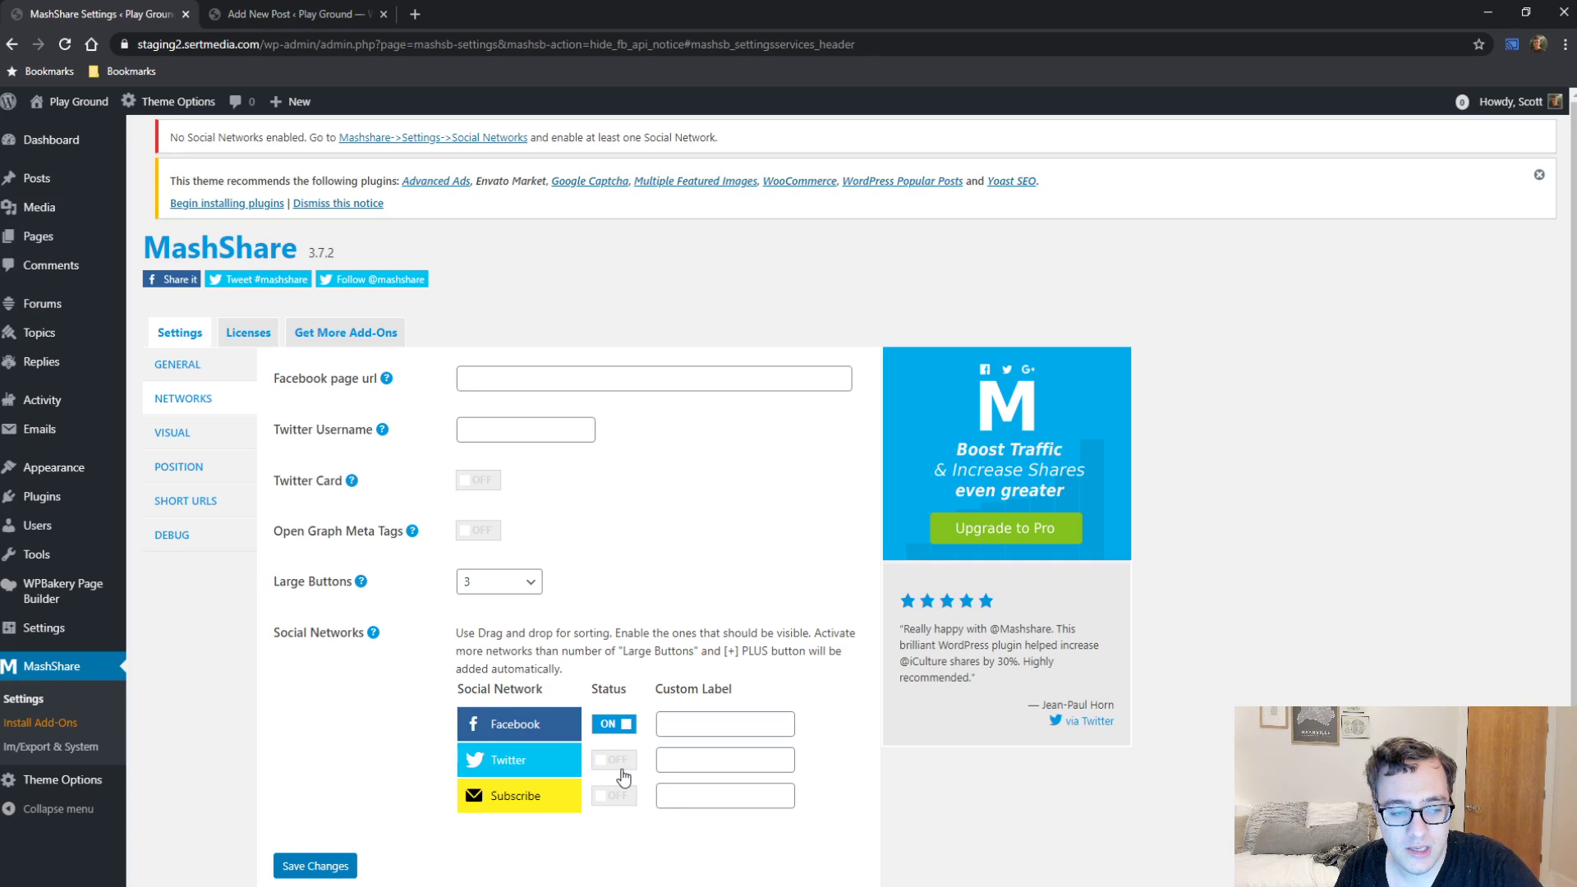
{"action": "left_click", "coordinate": [617, 771]}
{"action": "scroll", "coordinate": [790, 581], "scroll_direction": "down", "scroll_amount": 1}
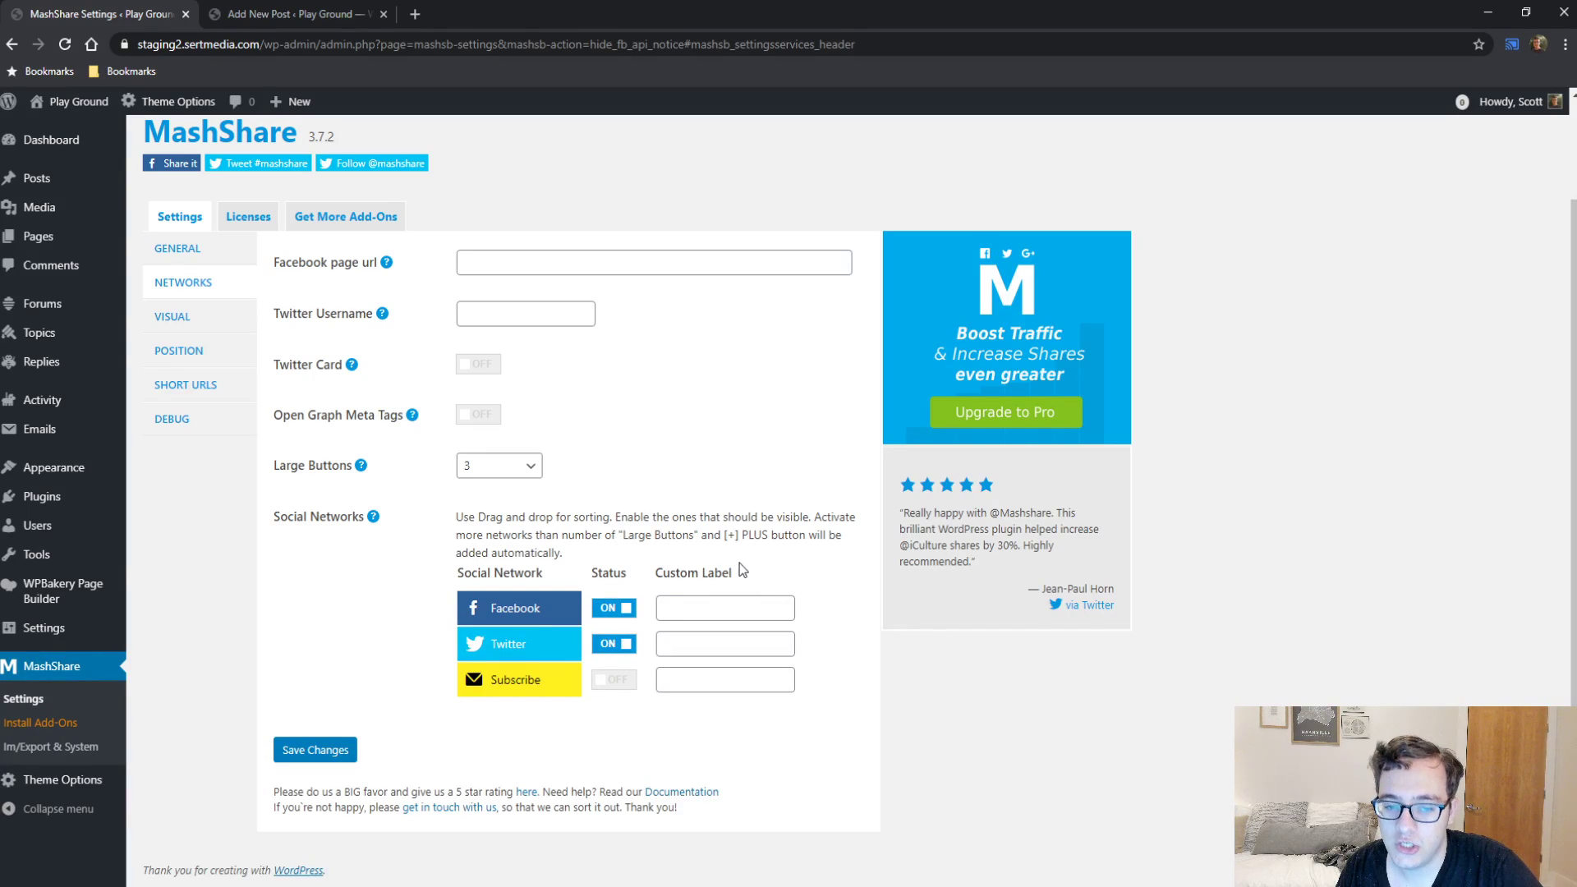
Step: Open the MashShare Visual settings and look through the Shares and Buttons options
{"action": "left_click", "coordinate": [197, 318]}
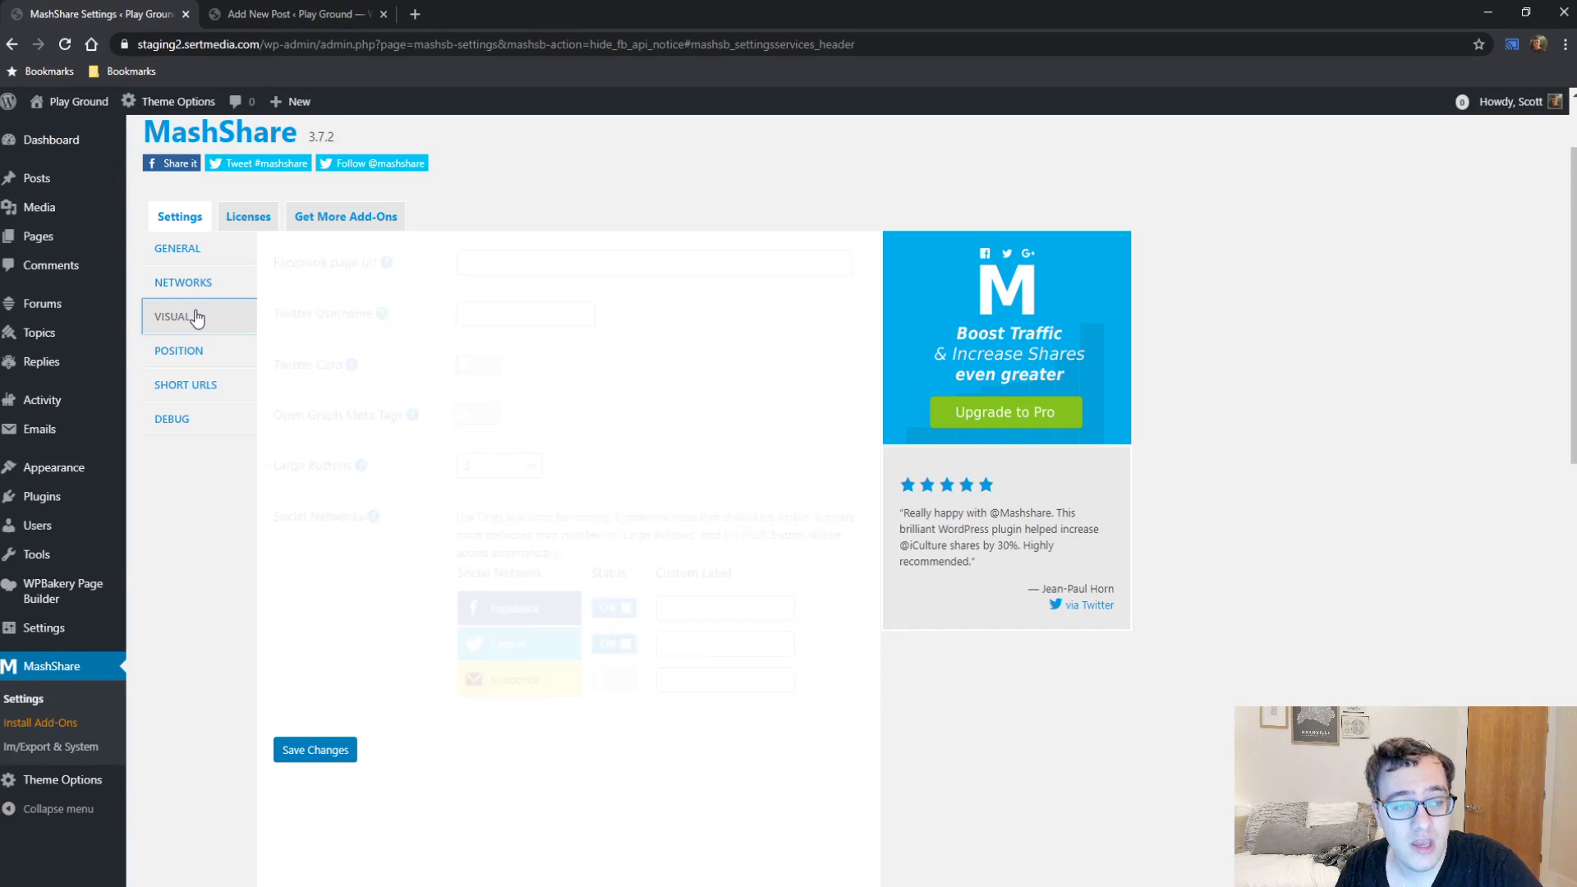
{"action": "scroll", "coordinate": [486, 405], "scroll_direction": "down", "scroll_amount": 12}
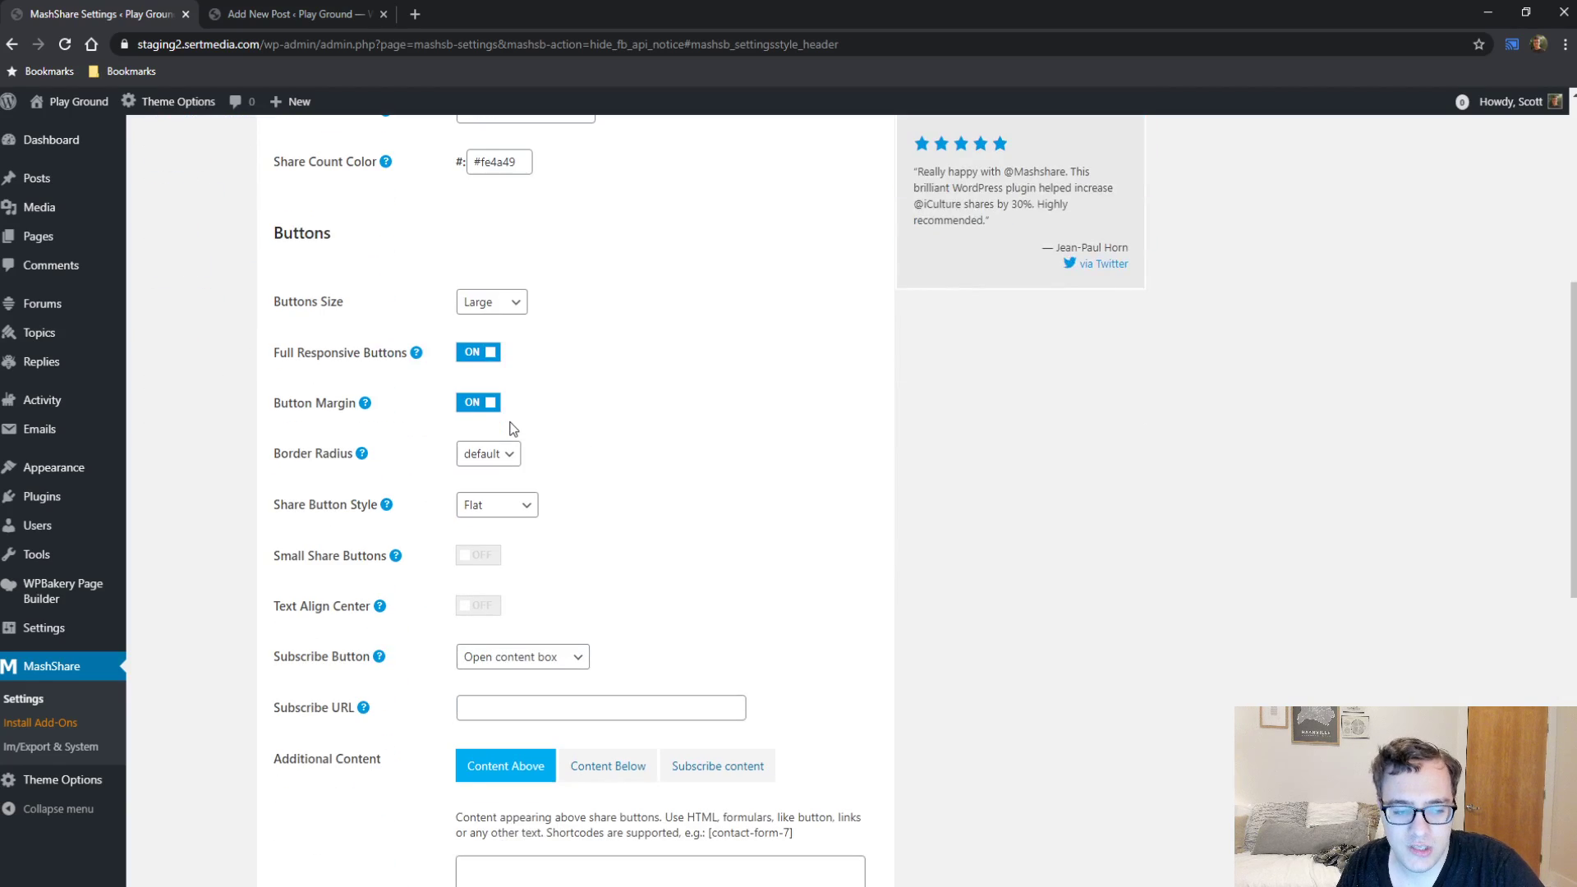
{"action": "scroll", "coordinate": [626, 476], "scroll_direction": "up", "scroll_amount": 15}
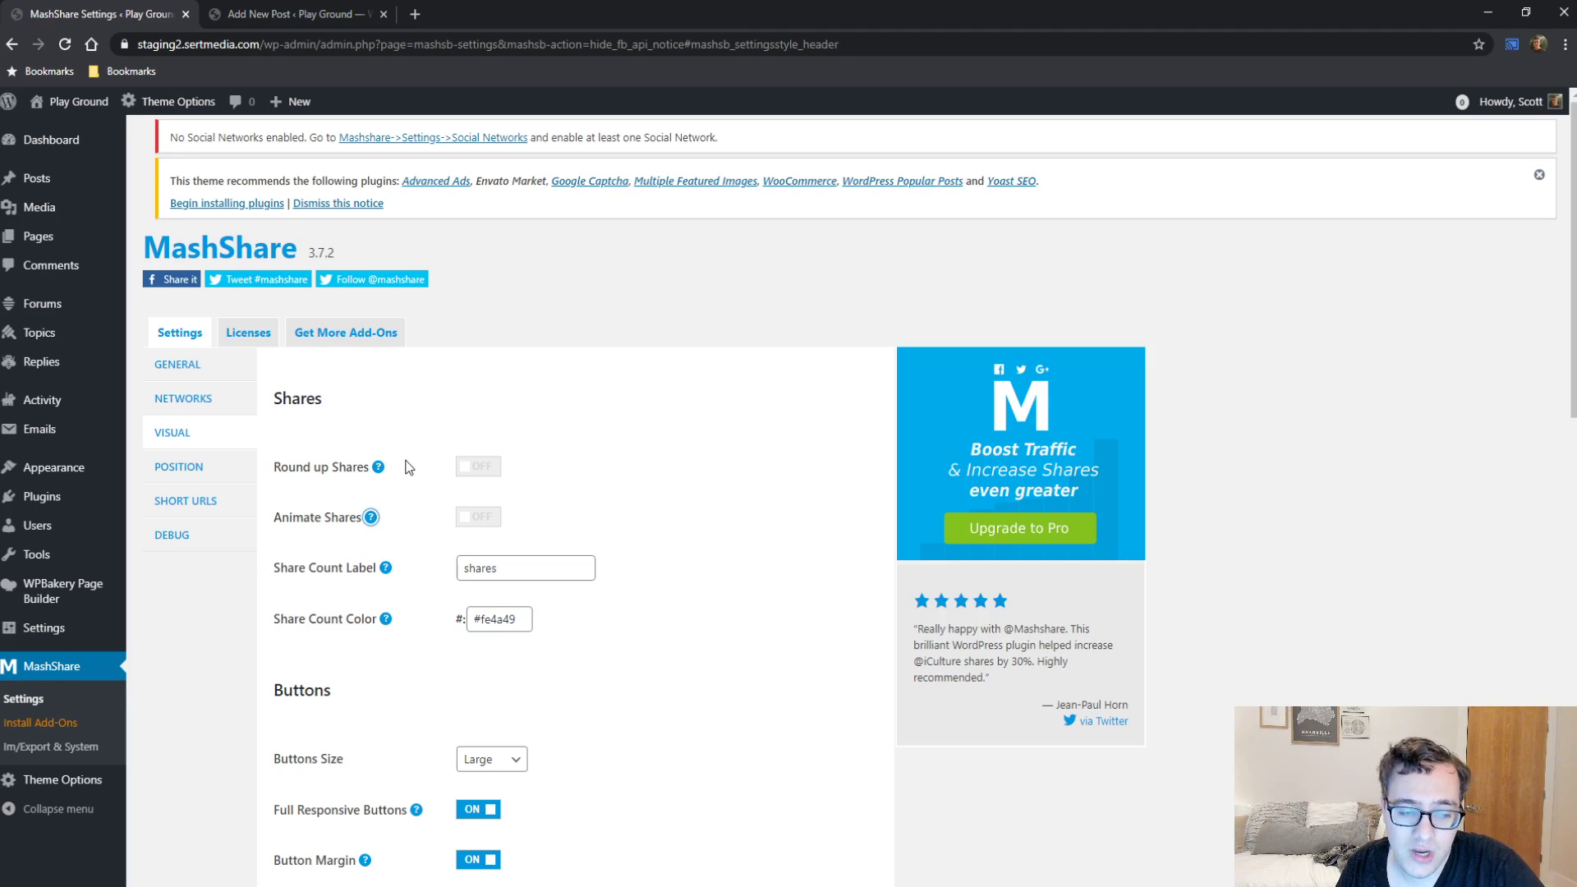
Step: Try Medium as the Buttons Size and set it back to Large
{"action": "scroll", "coordinate": [408, 461], "scroll_direction": "down", "scroll_amount": 7}
{"action": "left_click", "coordinate": [499, 161]}
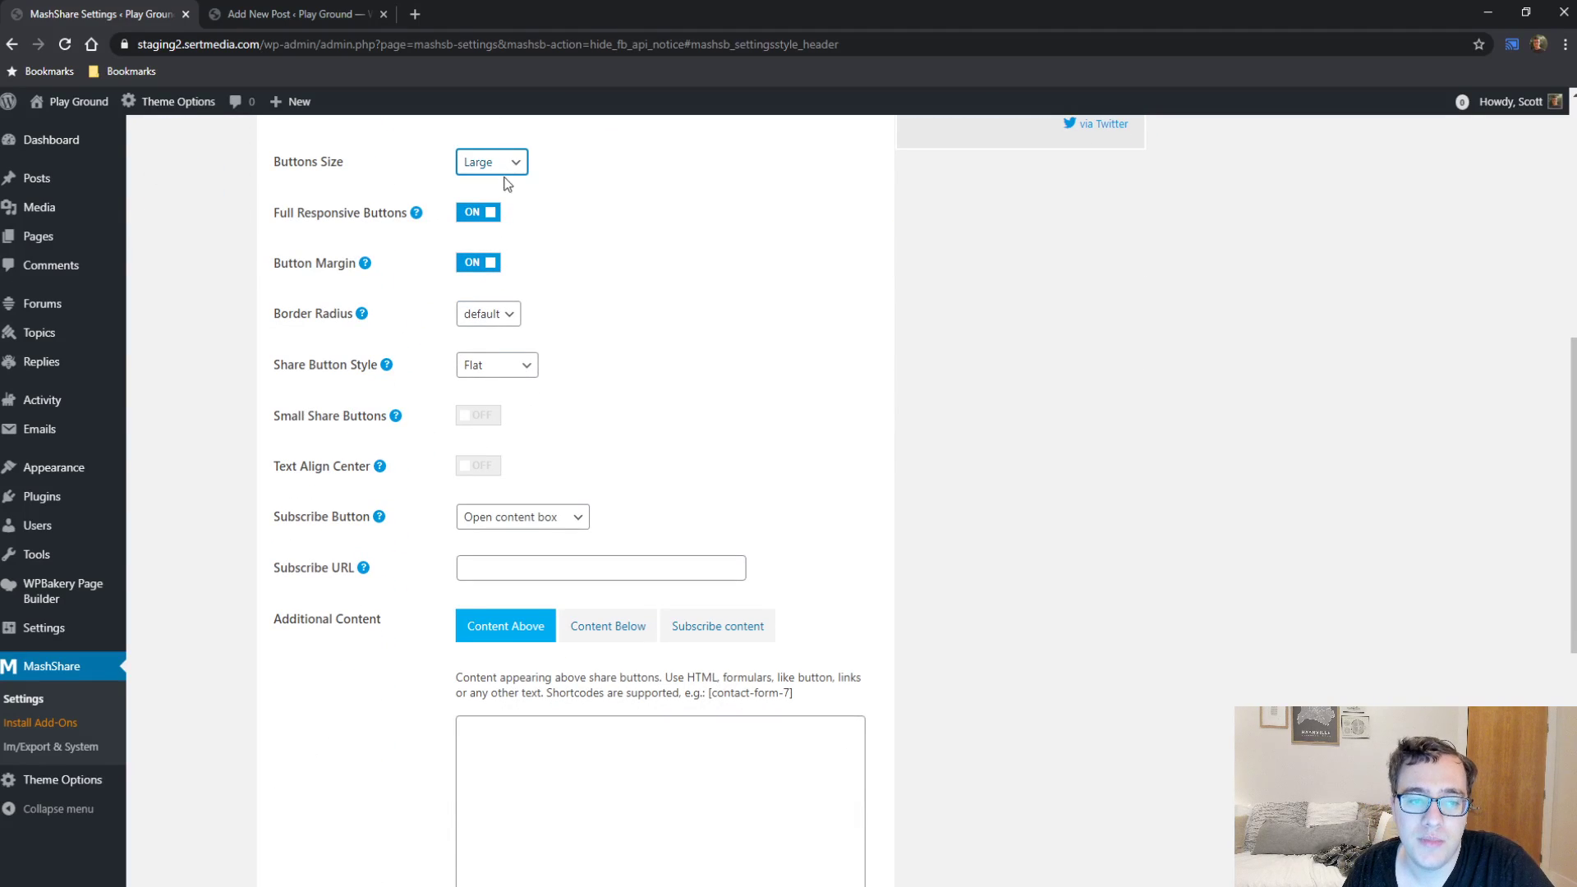
{"action": "left_click", "coordinate": [505, 201]}
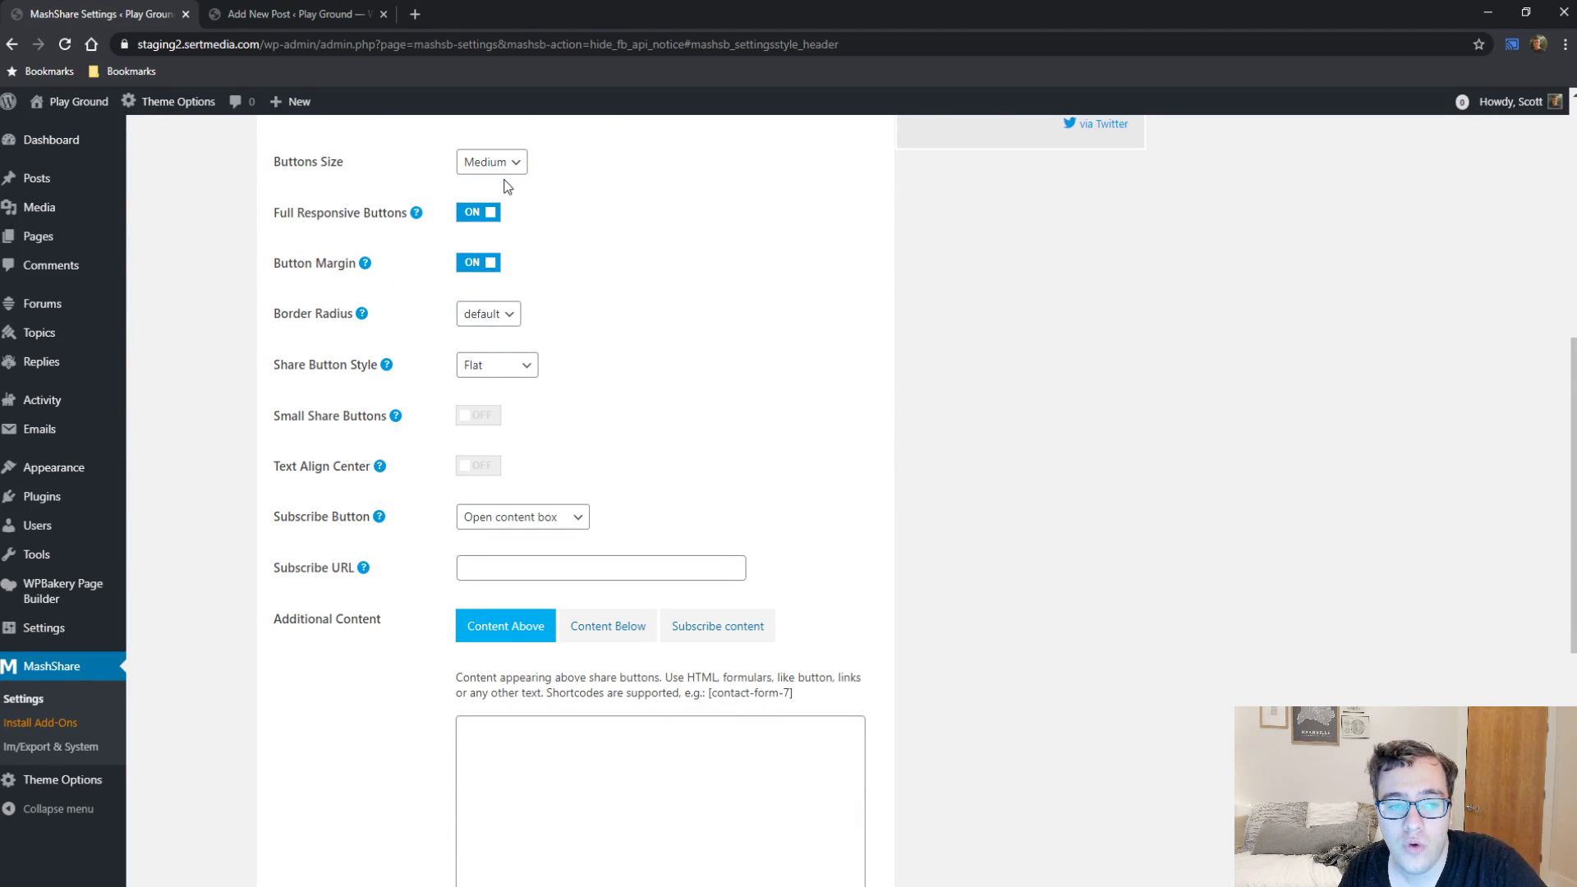
{"action": "key", "text": "Down"}
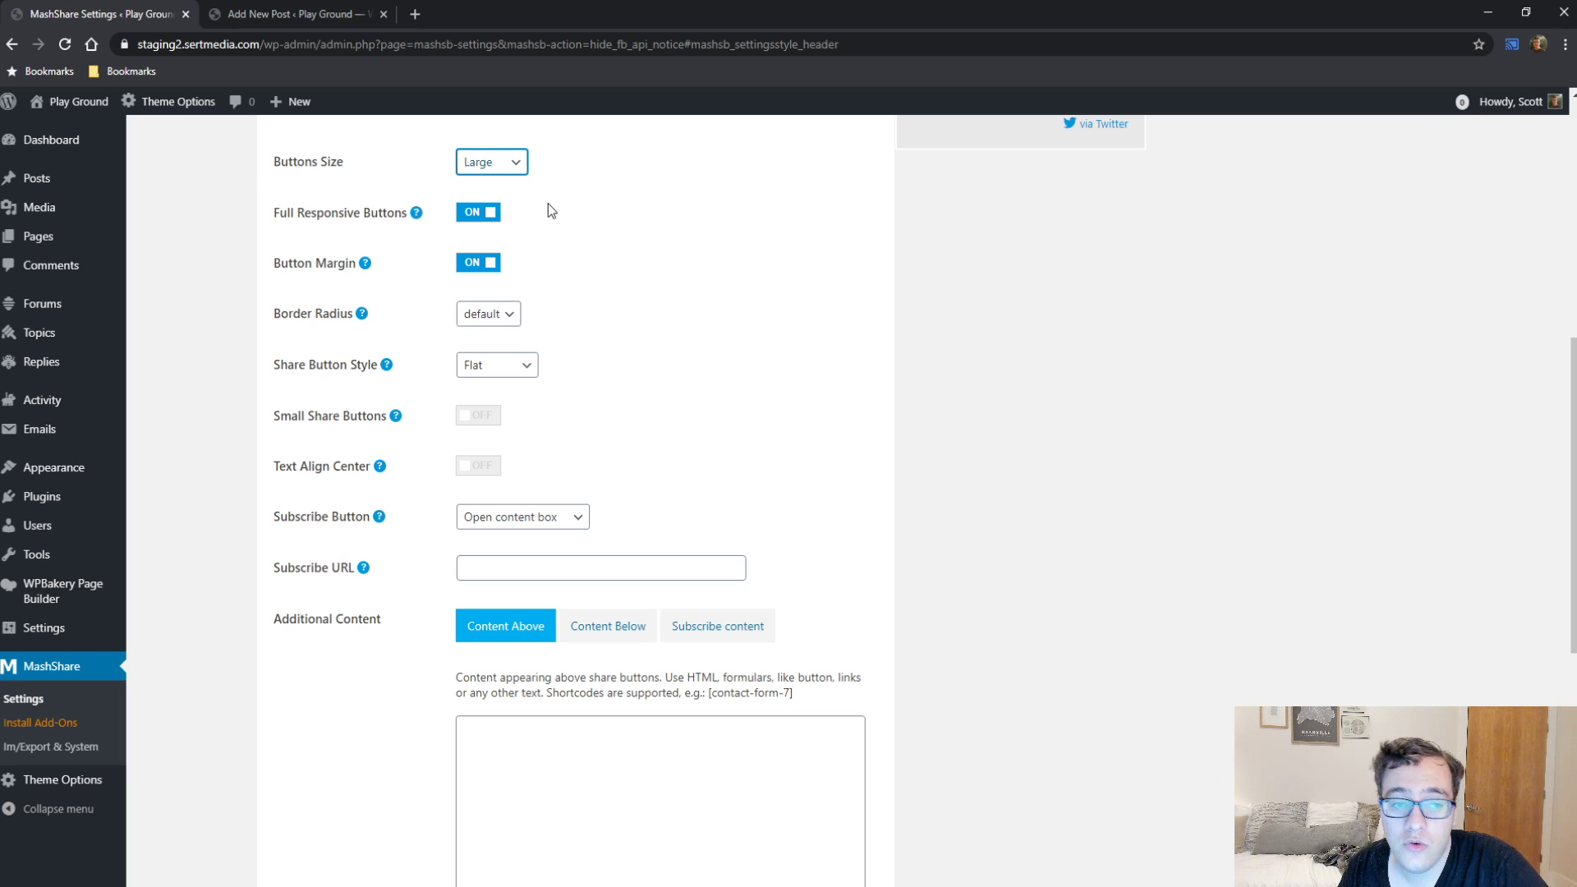
Step: Review the remaining button style options and read the help text for Subscribe URL
{"action": "scroll", "coordinate": [548, 204], "scroll_direction": "down", "scroll_amount": 1}
{"action": "scroll", "coordinate": [549, 222], "scroll_direction": "down", "scroll_amount": 3}
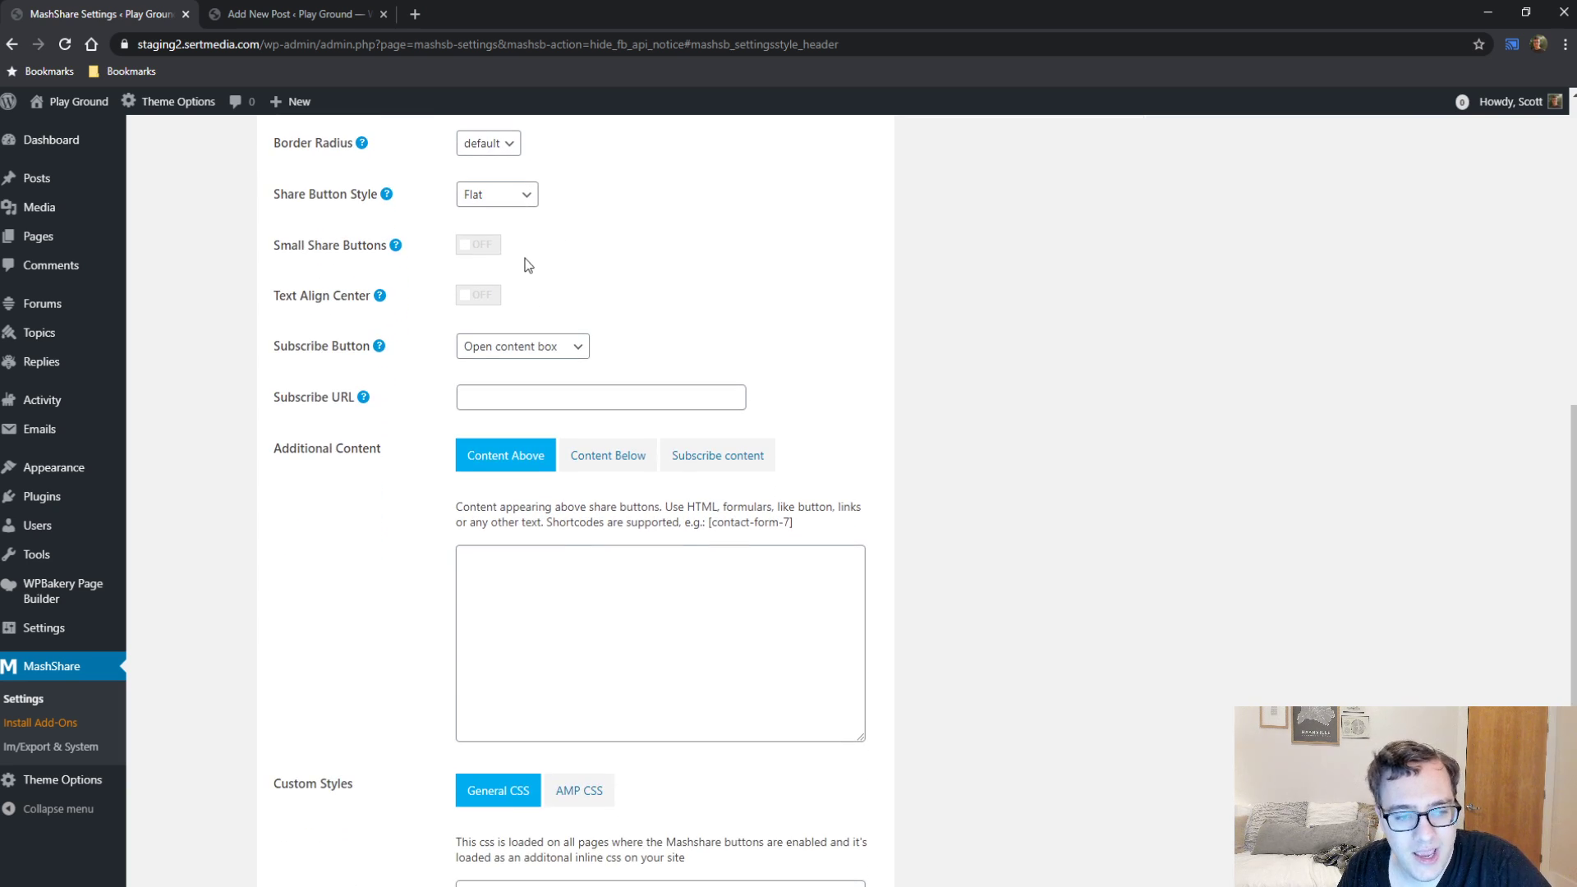
{"action": "mouse_move", "coordinate": [368, 399]}
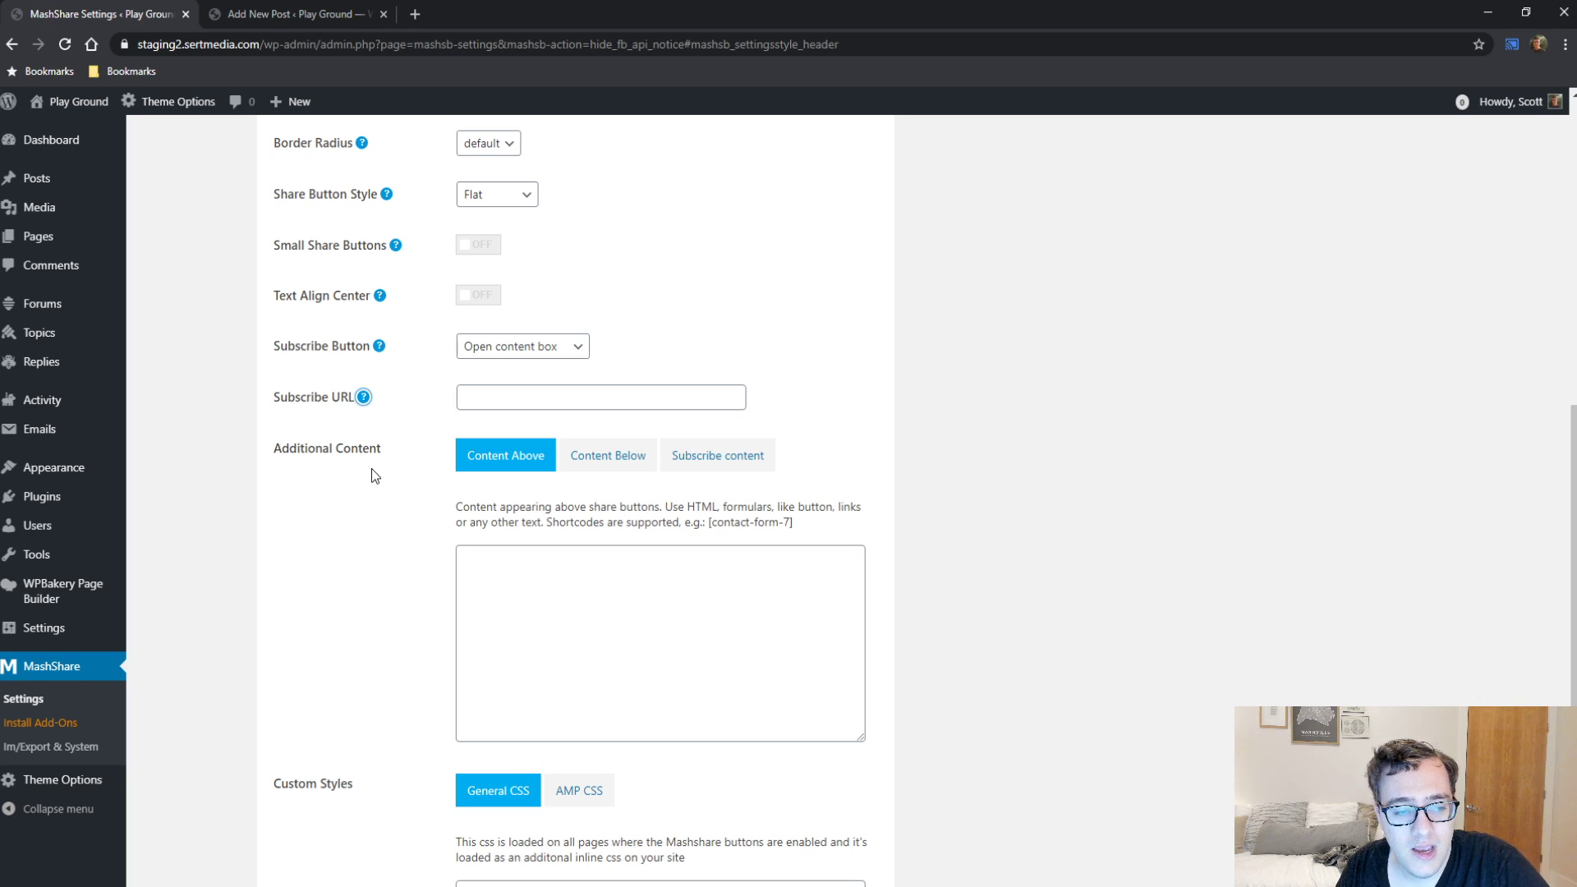
Step: Look through the Content Above, Content Below and Subscribe content boxes and check the Subscribe Button choices
{"action": "left_click", "coordinate": [604, 619]}
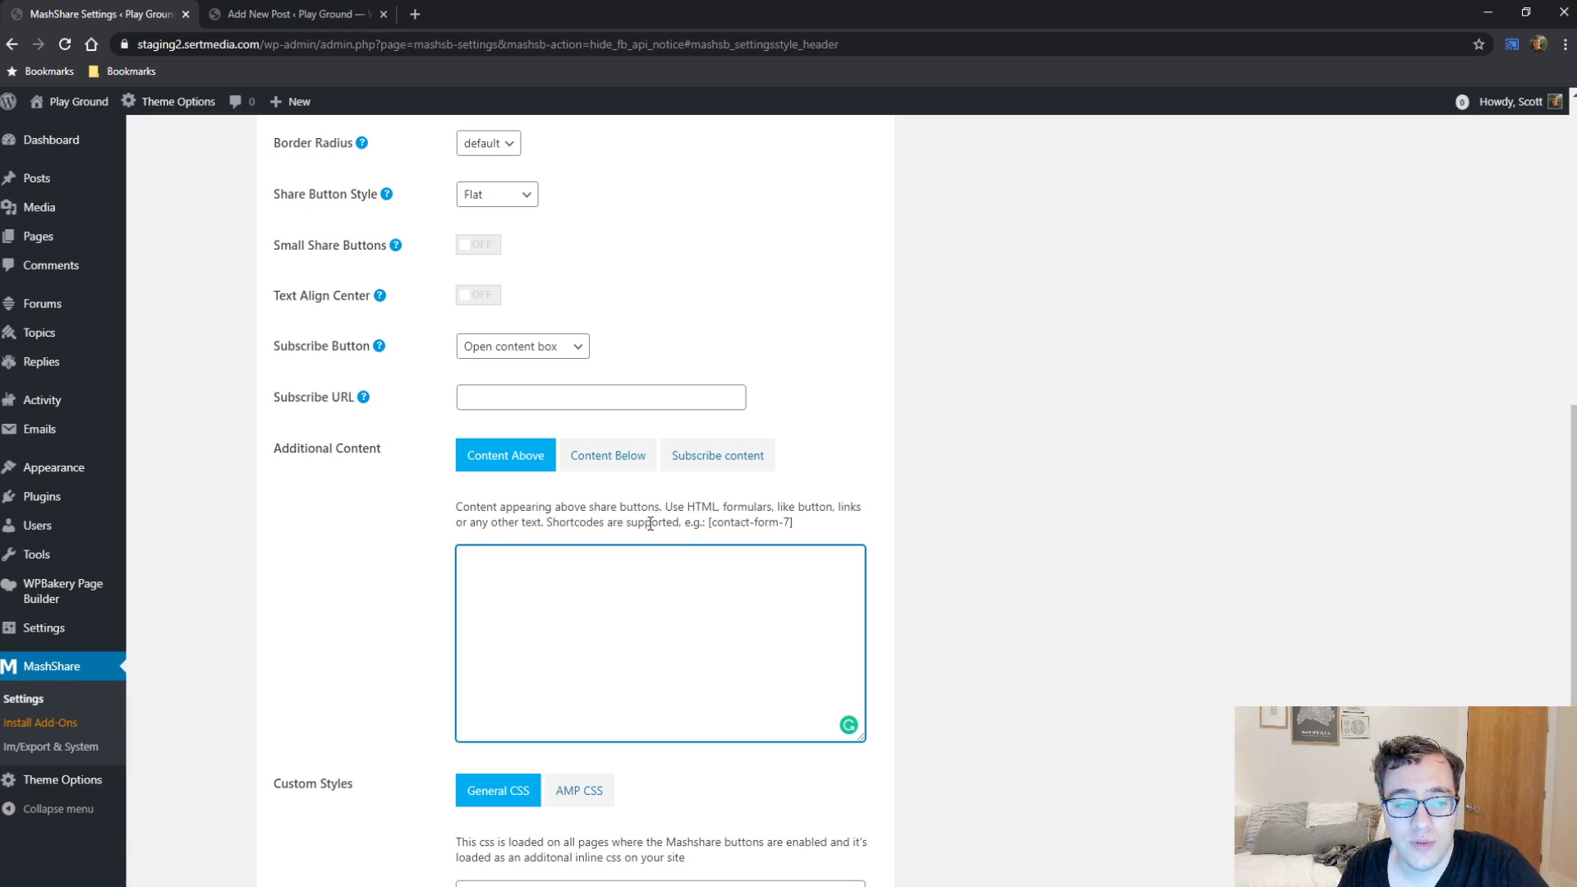
{"action": "left_click", "coordinate": [607, 457]}
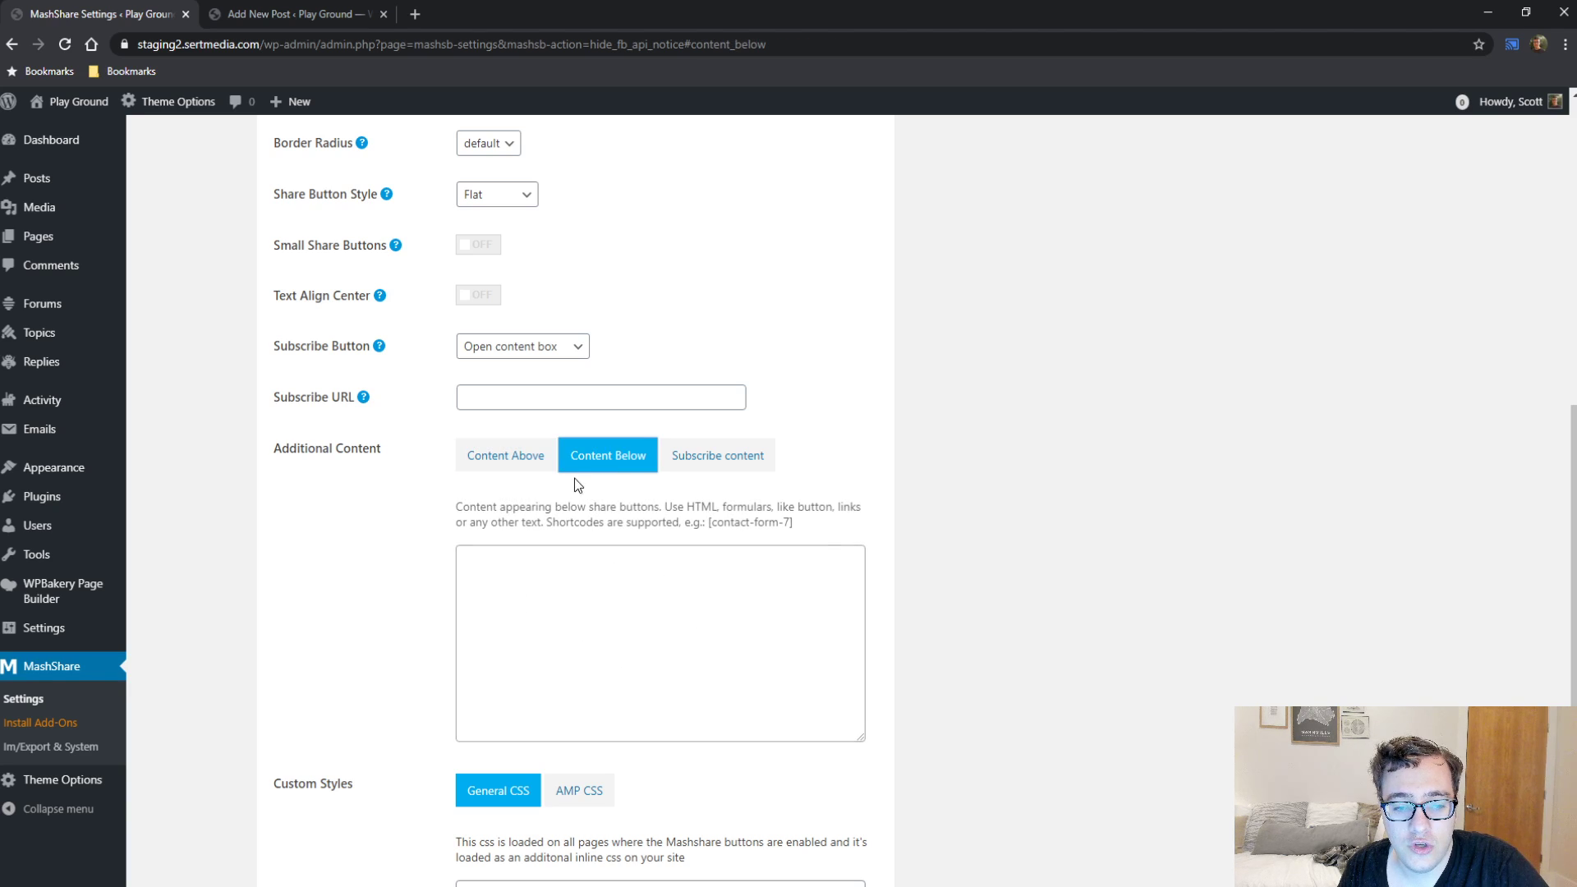
{"action": "left_click", "coordinate": [535, 464]}
{"action": "left_click", "coordinate": [715, 457]}
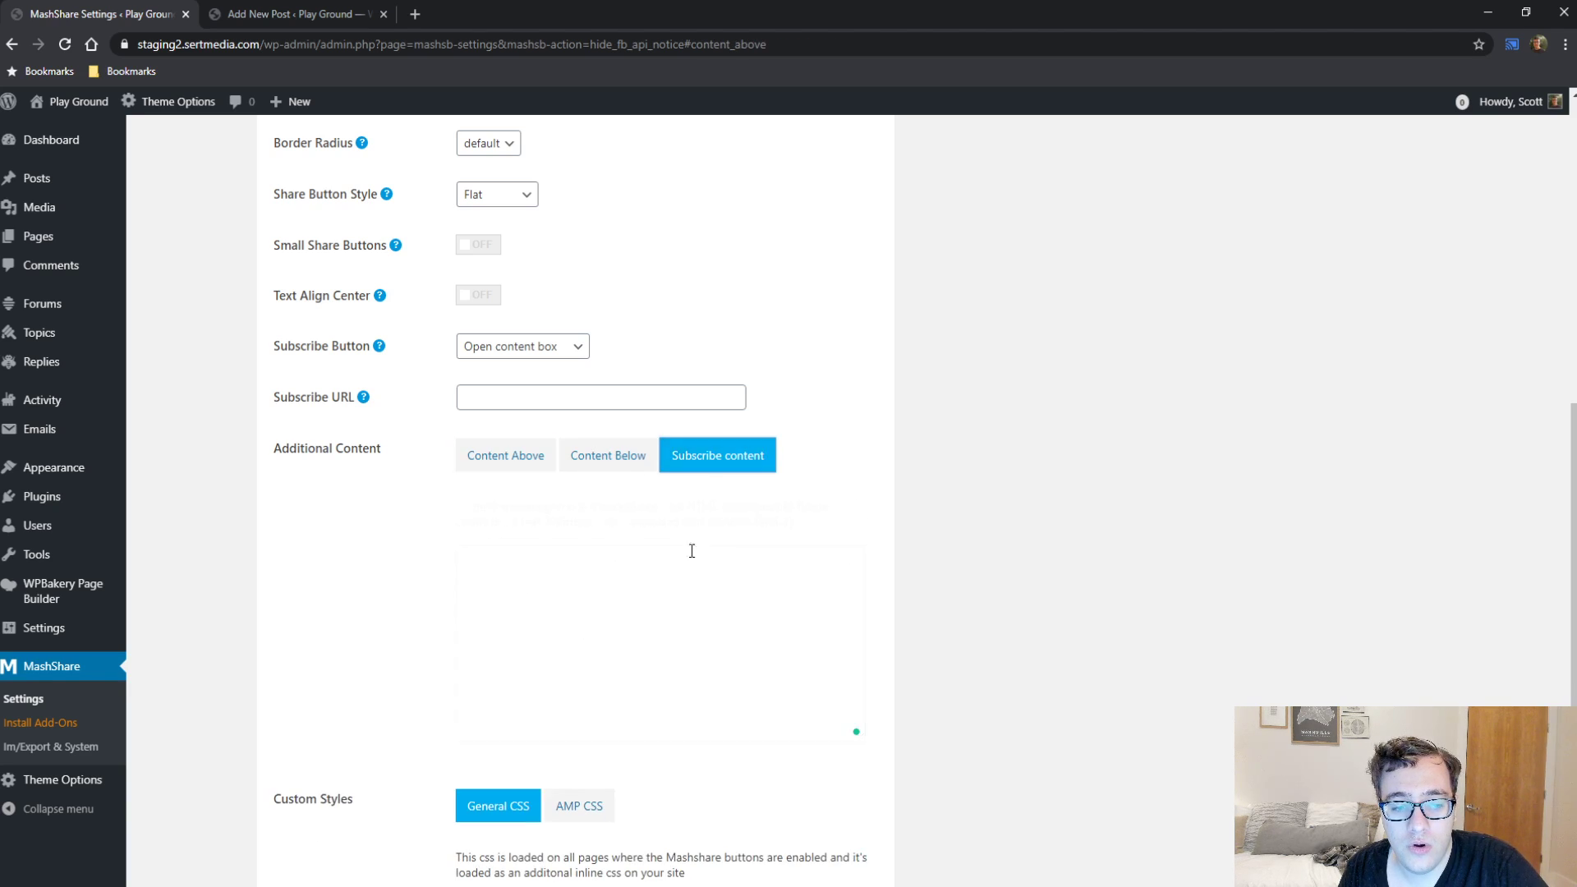
{"action": "left_click", "coordinate": [670, 574]}
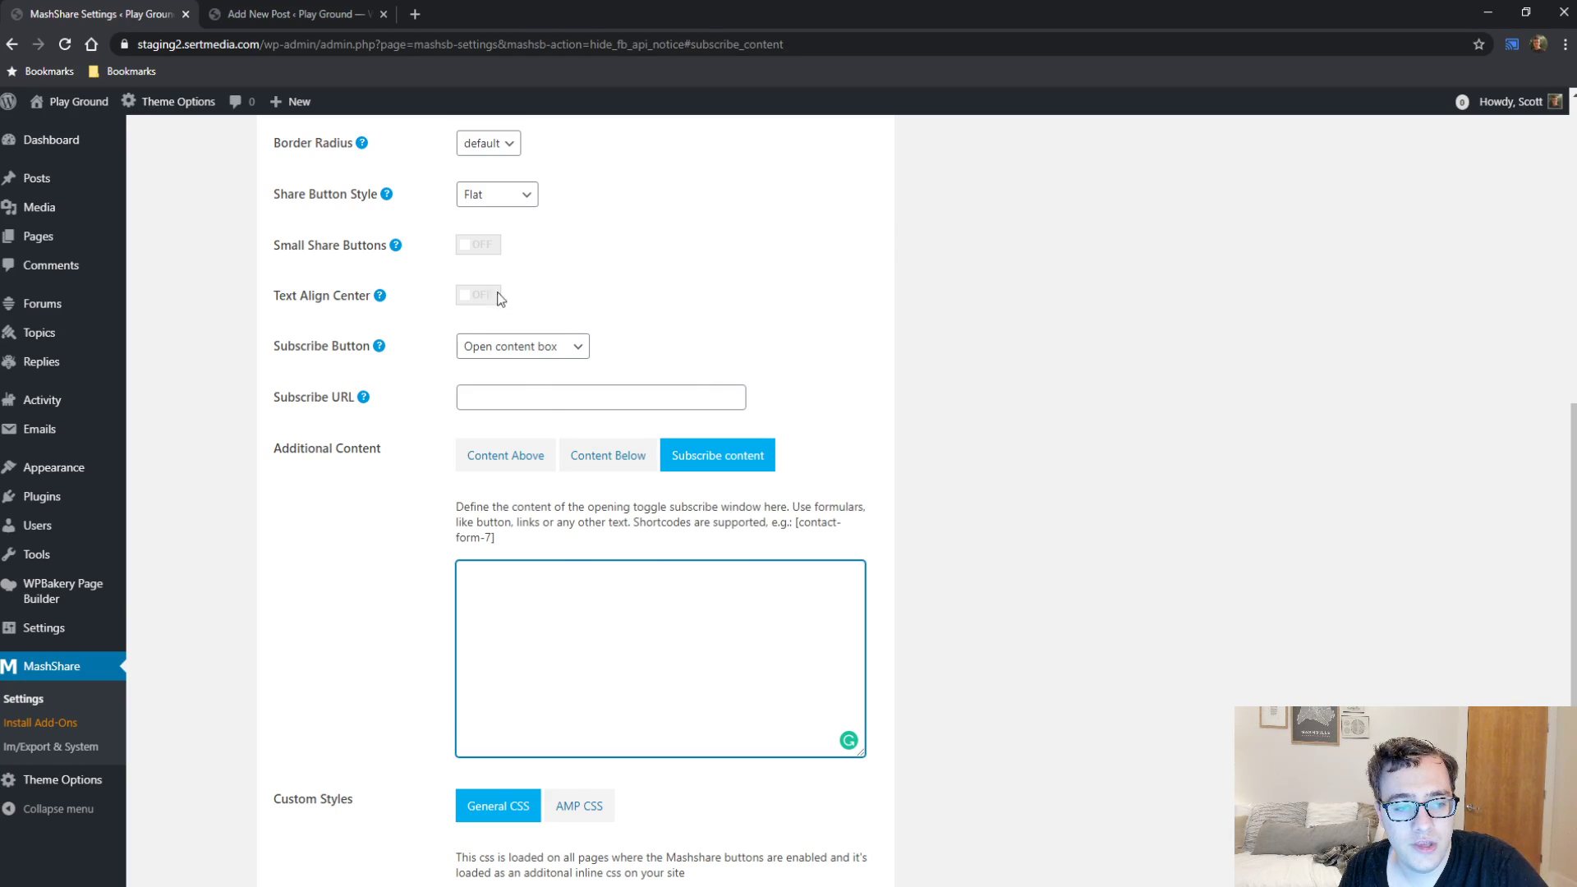
{"action": "left_click", "coordinate": [580, 349]}
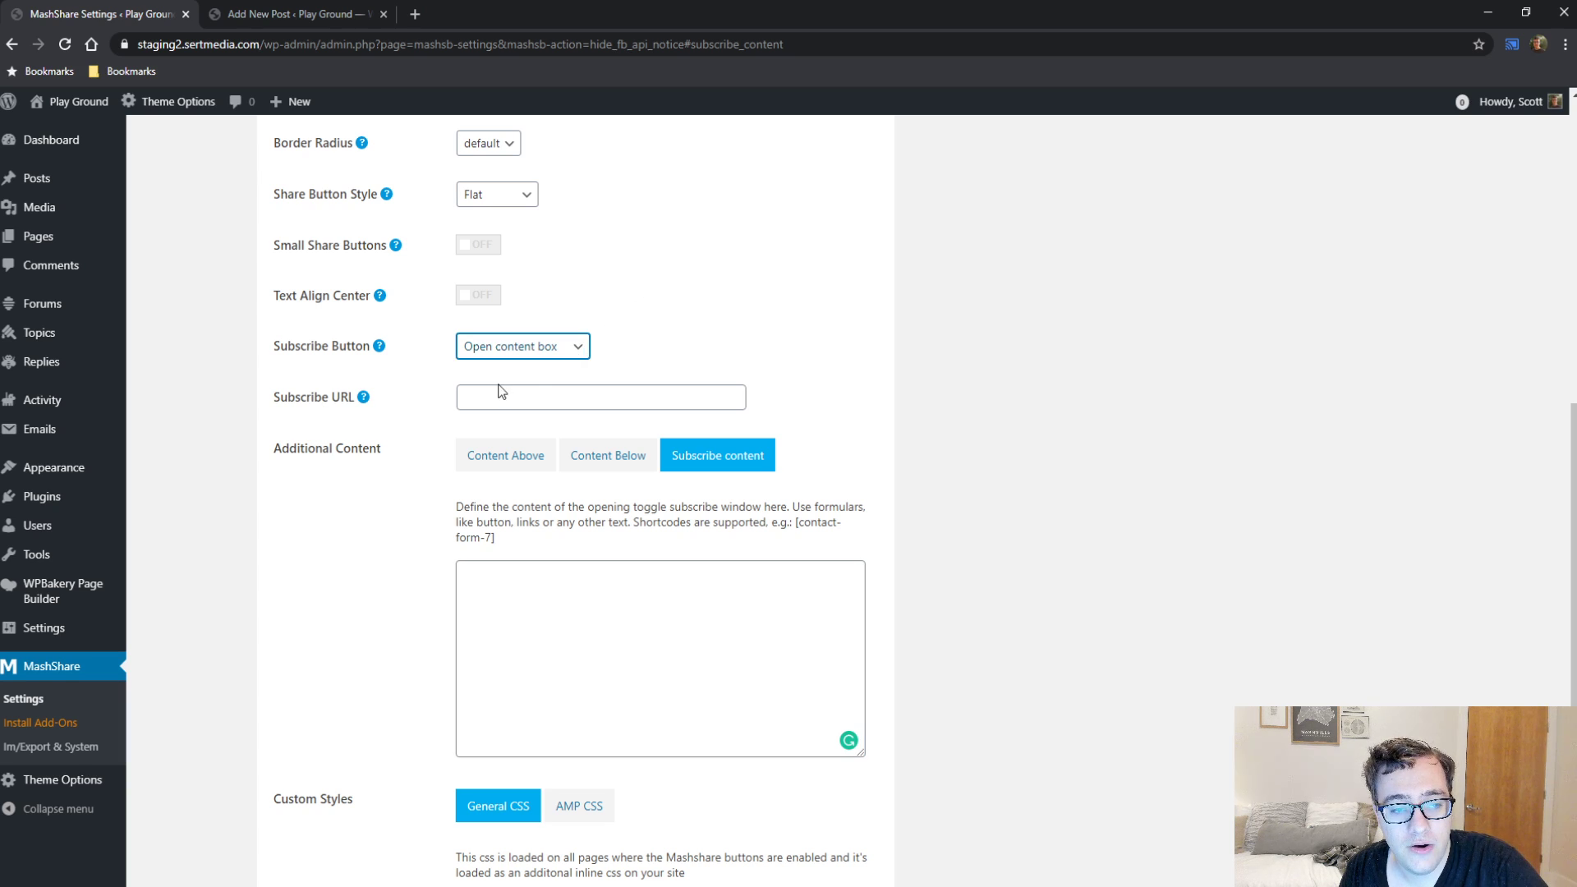
Step: Recheck the Subscribe Button choices and look over the remaining Visual settings
{"action": "left_click", "coordinate": [528, 354]}
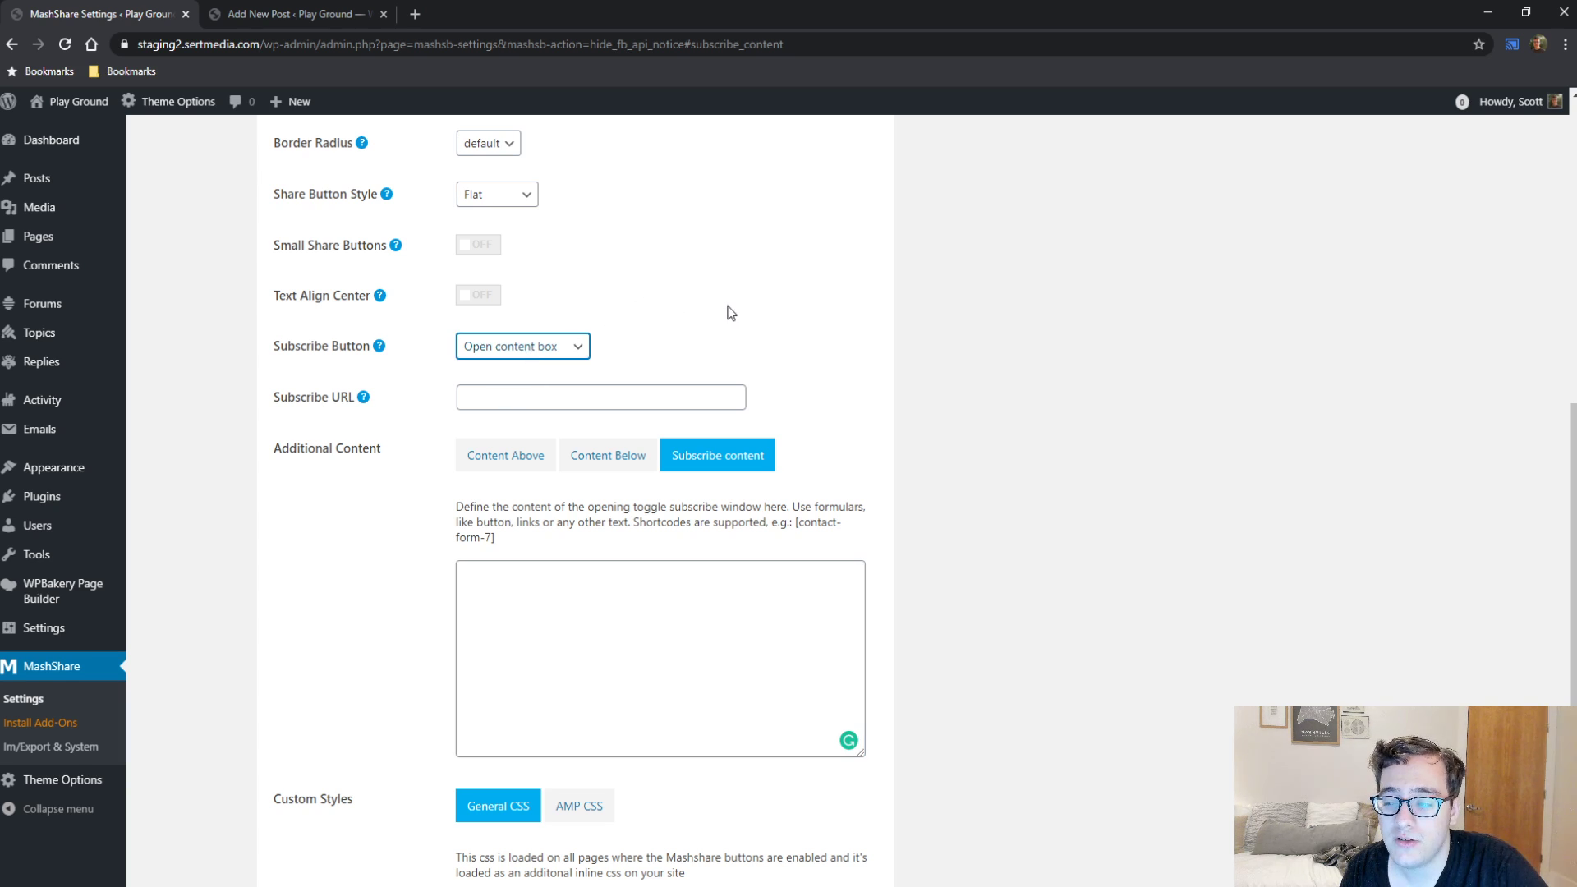
{"action": "scroll", "coordinate": [729, 315], "scroll_direction": "down", "scroll_amount": 5}
{"action": "scroll", "coordinate": [327, 458], "scroll_direction": "up", "scroll_amount": 14}
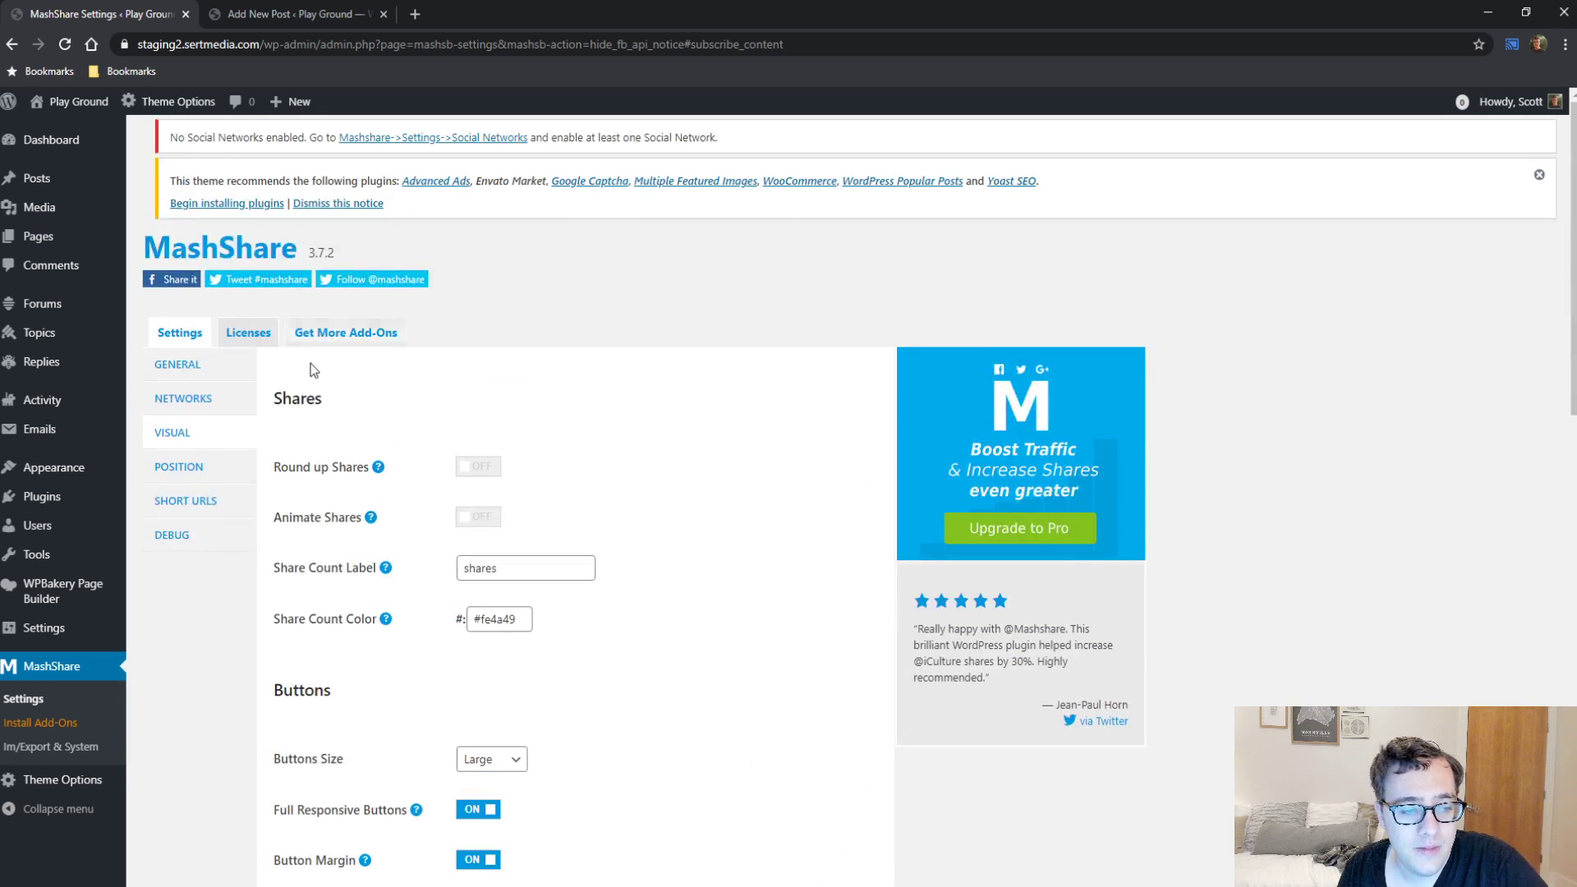
Step: Open the Position settings, set Position to Top and enable the post type "post"
{"action": "left_click", "coordinate": [204, 468]}
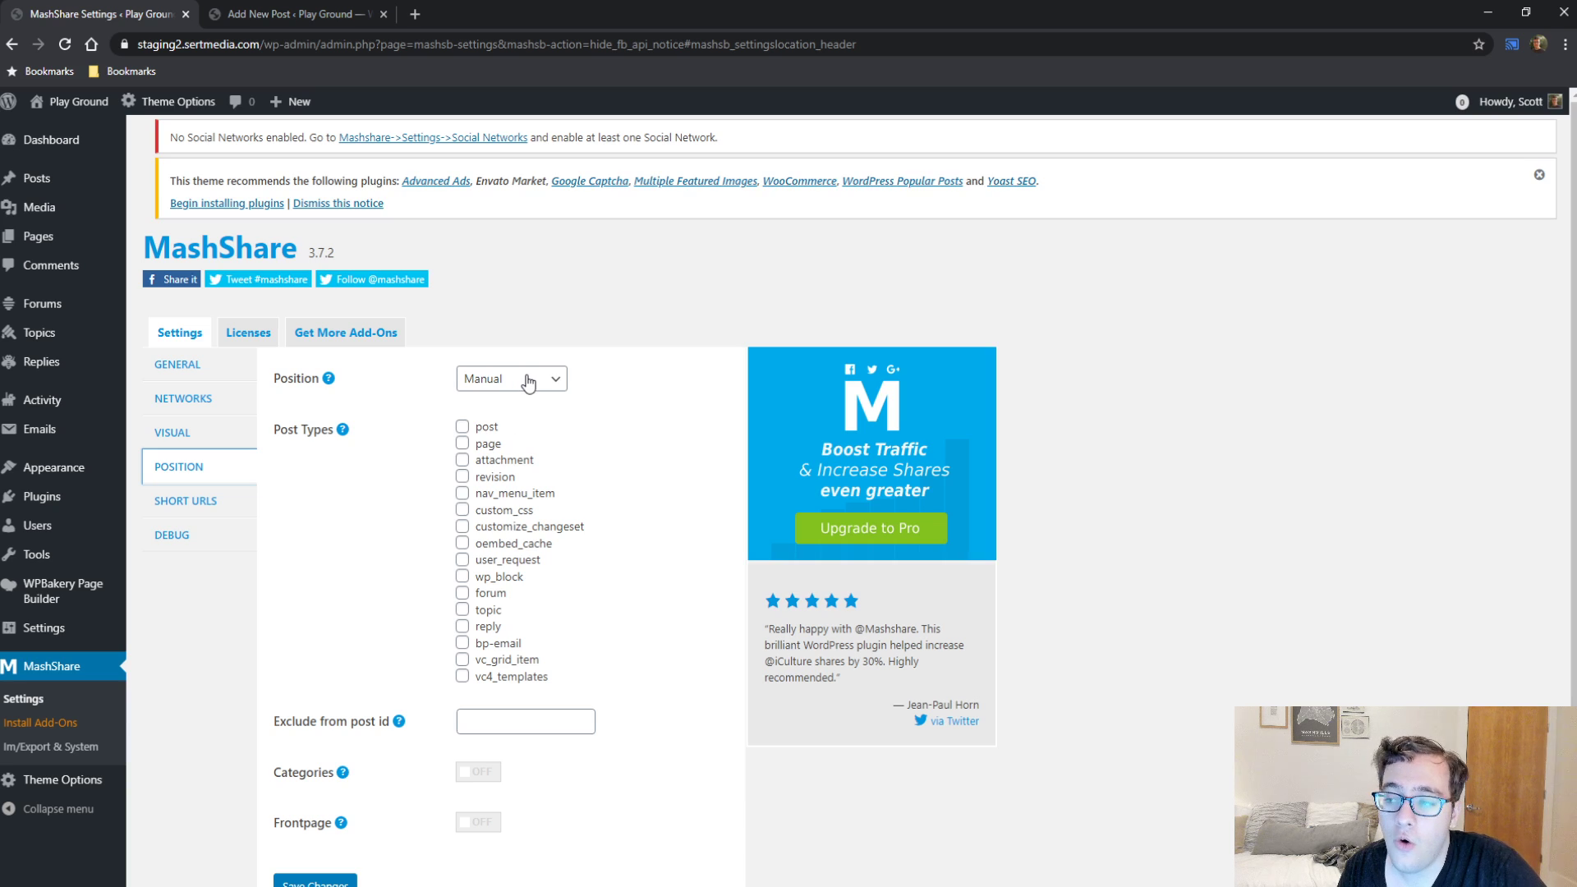
{"action": "left_click", "coordinate": [479, 377]}
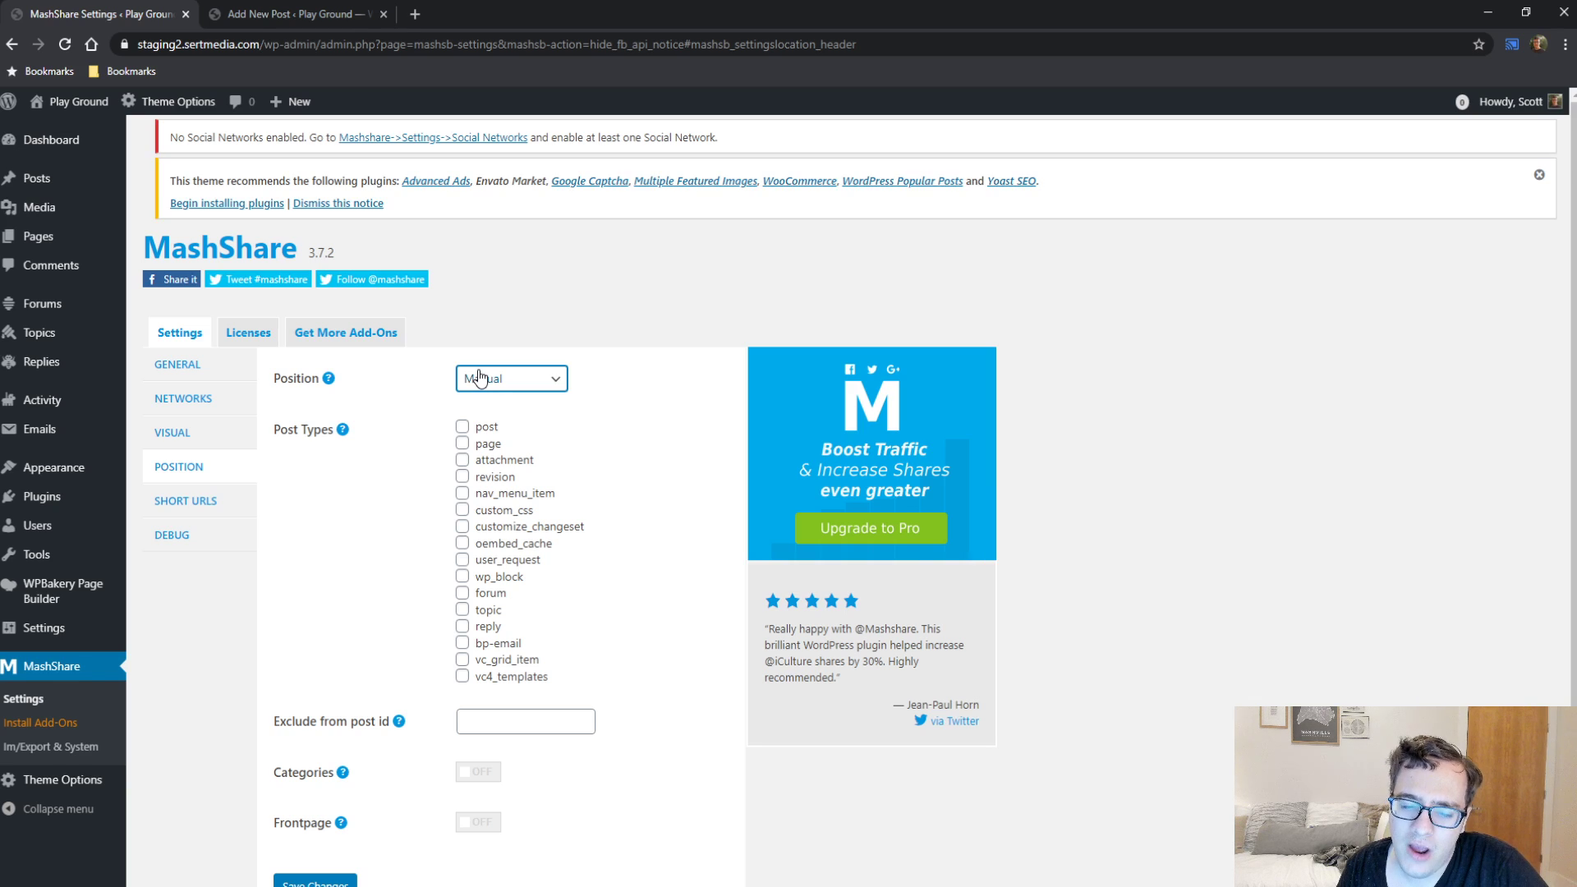
{"action": "left_click", "coordinate": [516, 403]}
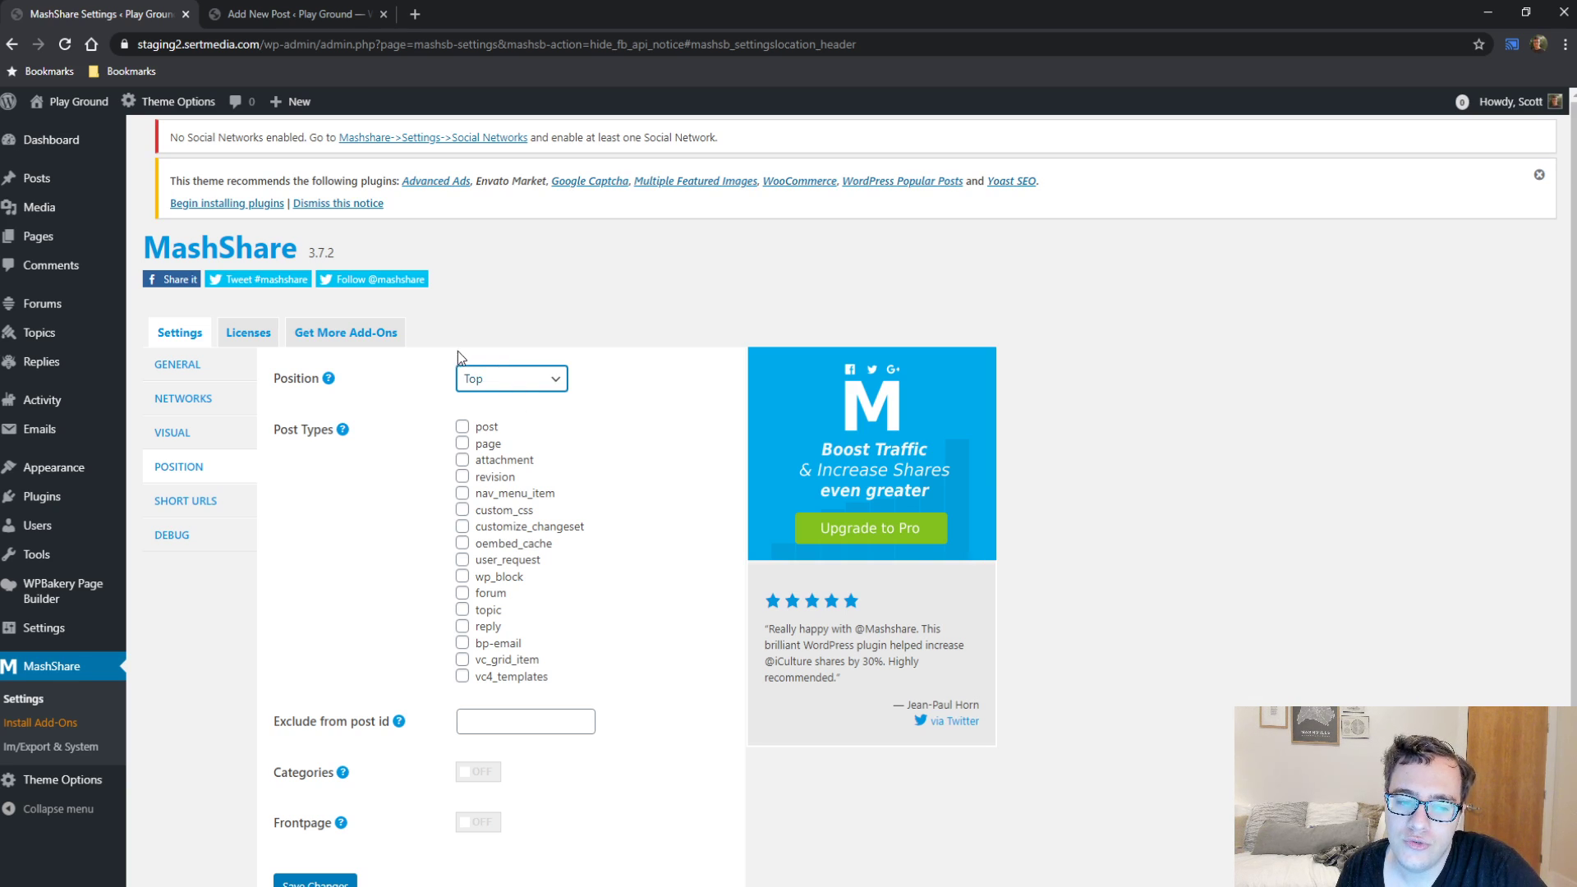
{"action": "left_click", "coordinate": [463, 427]}
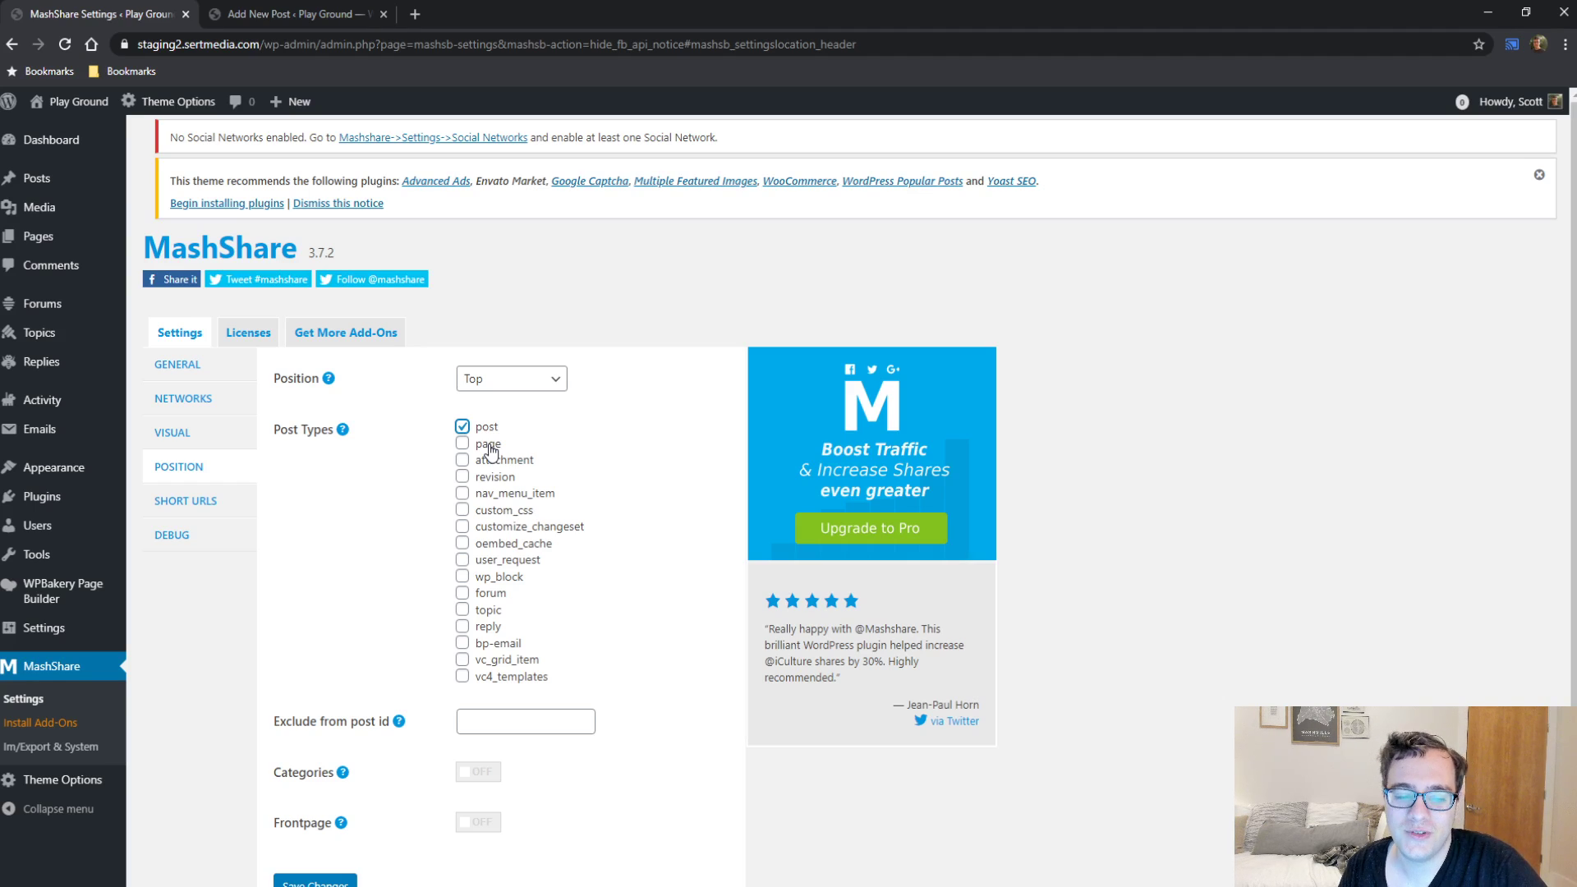
Step: Try 1,2 as the Exclude from post id value and page as a post type, clearing both again
{"action": "scroll", "coordinate": [397, 630], "scroll_direction": "down", "scroll_amount": 2}
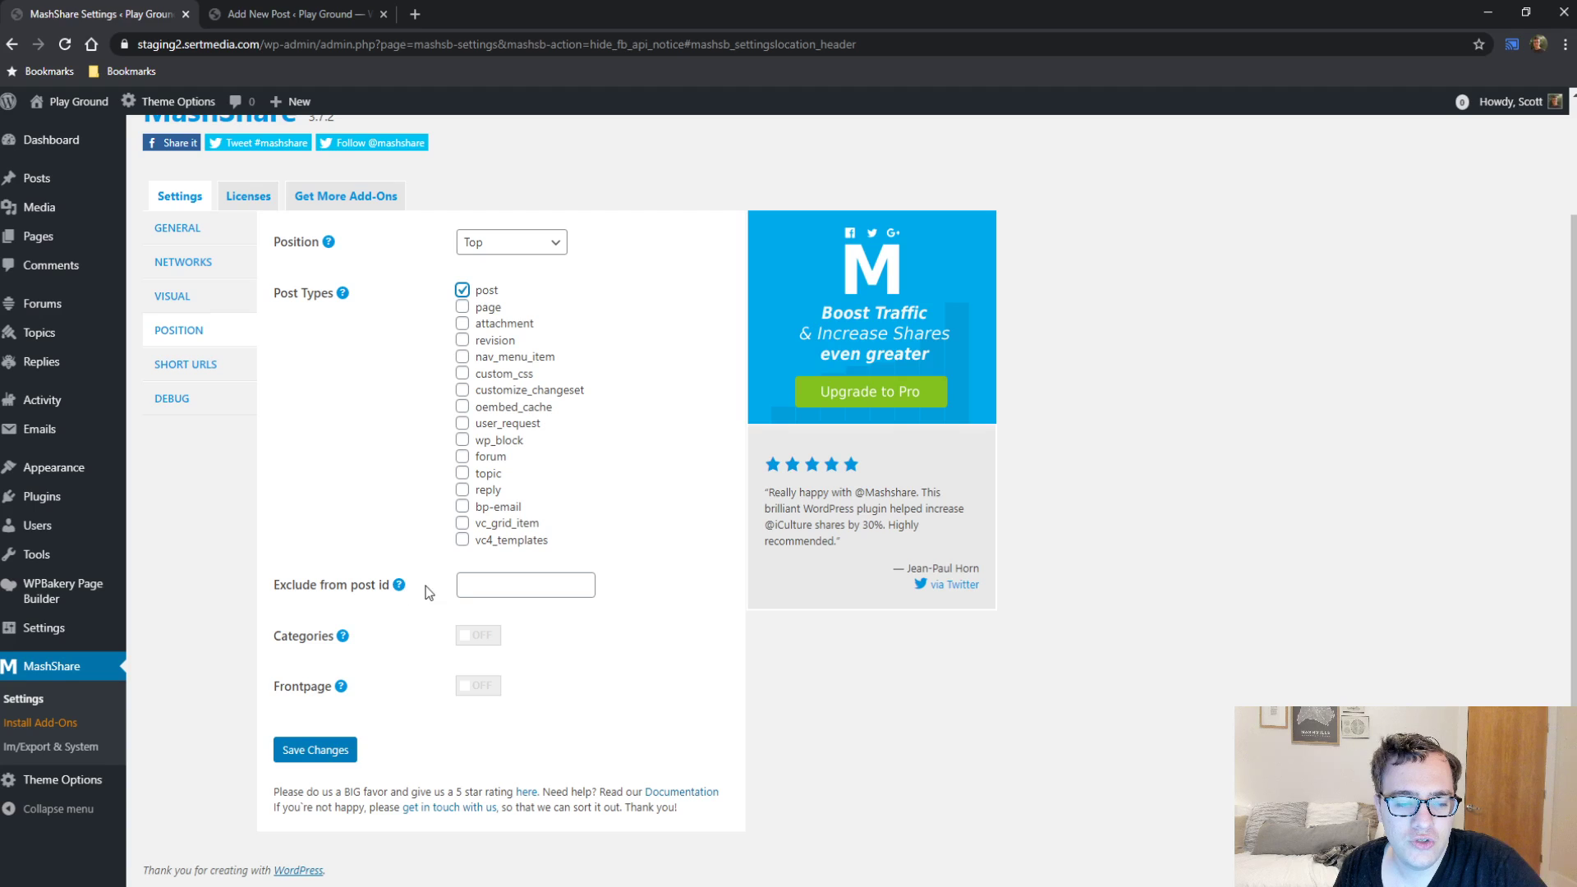
{"action": "left_click", "coordinate": [457, 590]}
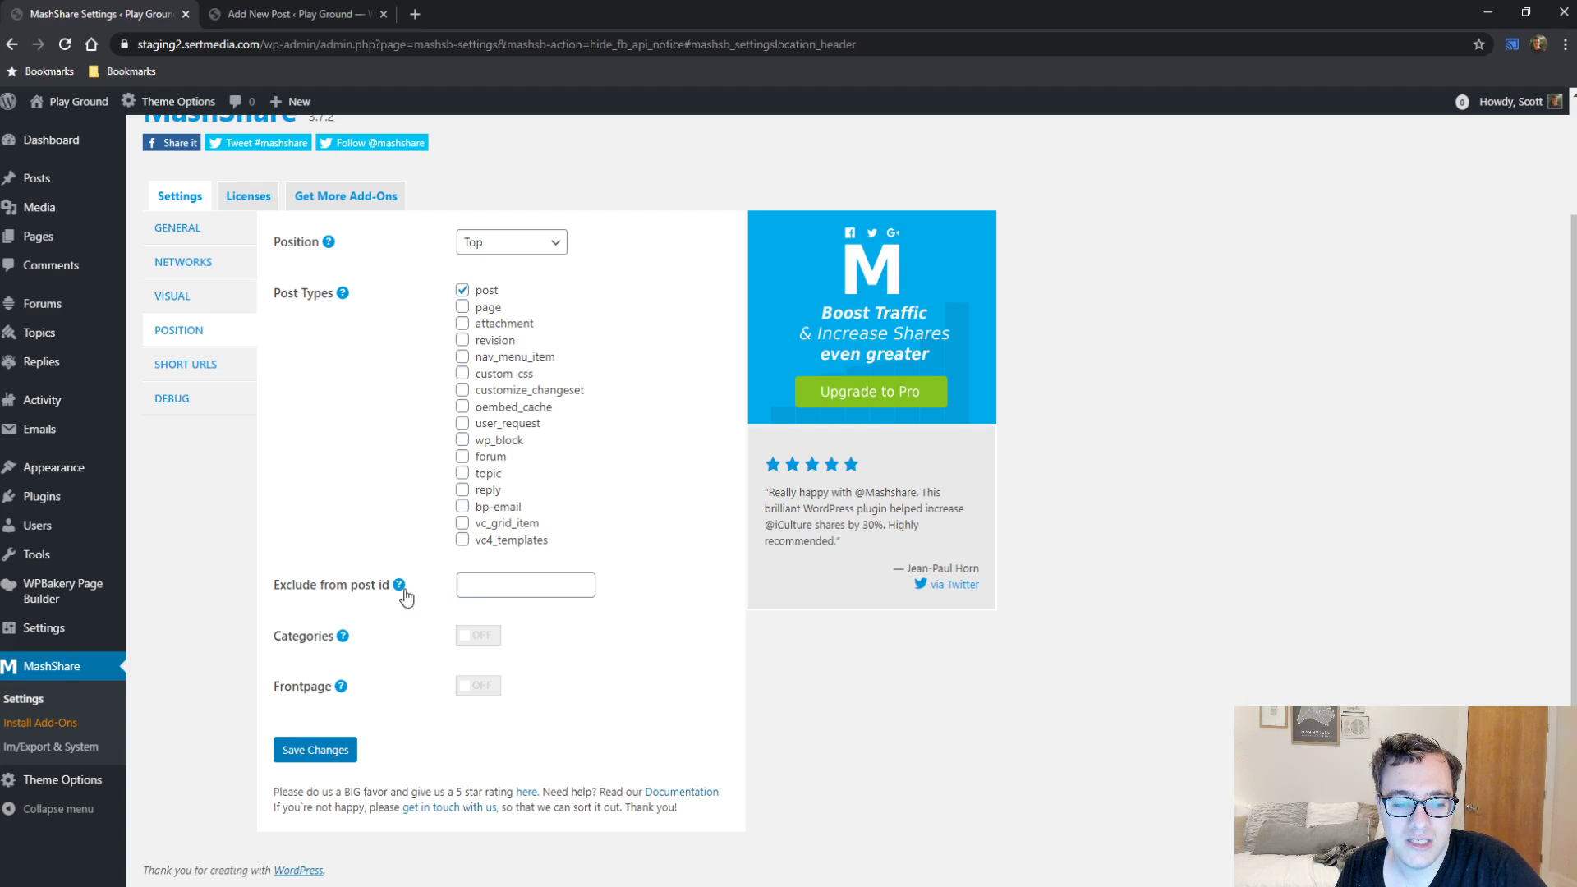
{"action": "mouse_move", "coordinate": [399, 584]}
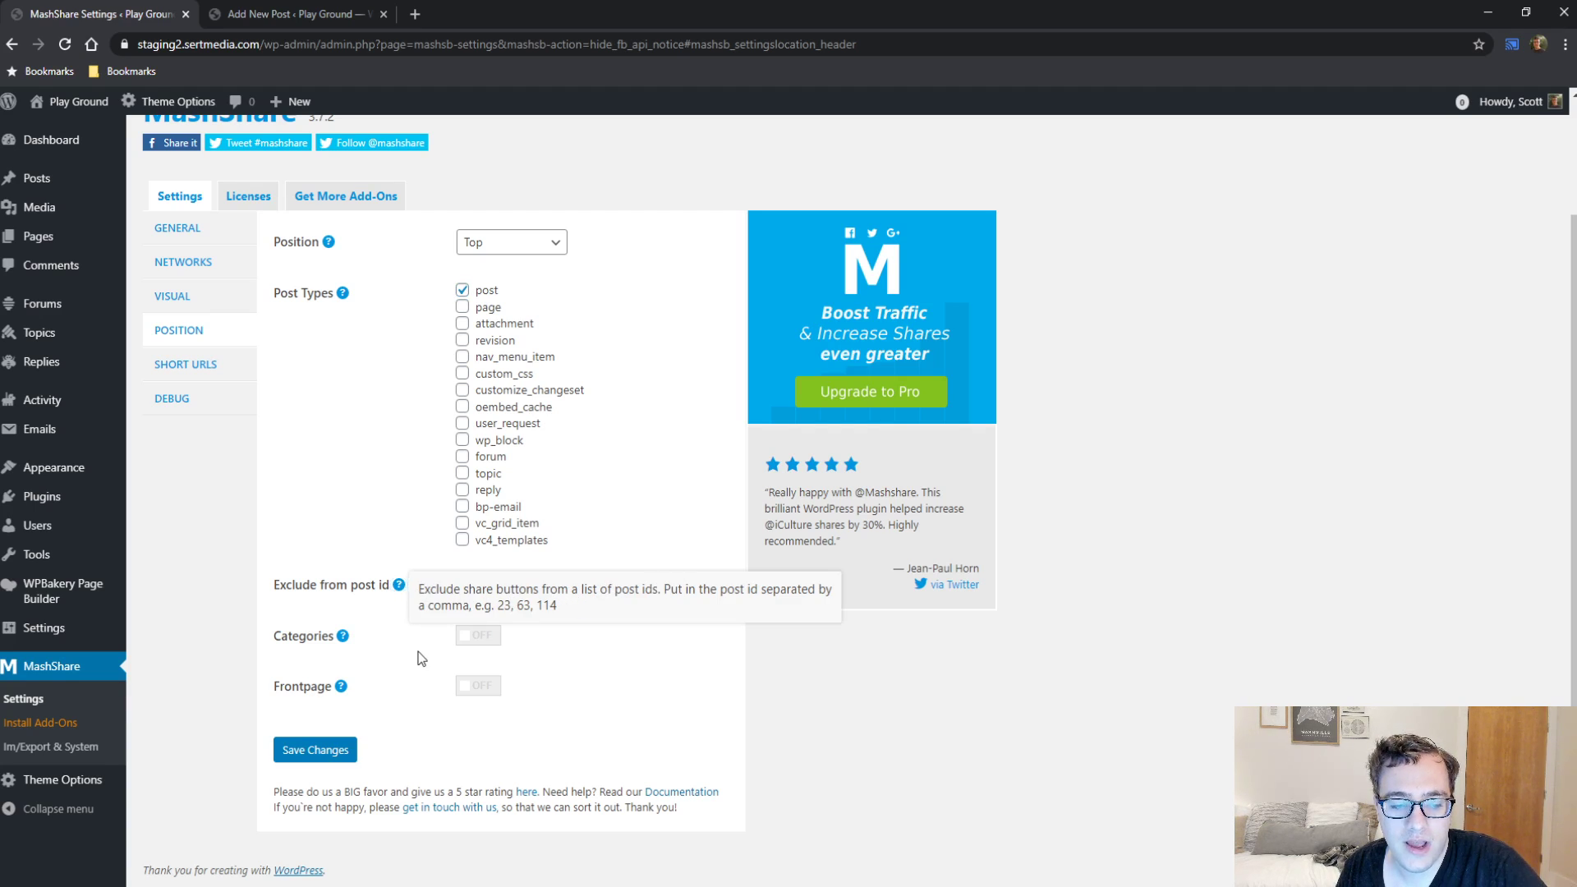
{"action": "left_click", "coordinate": [501, 590]}
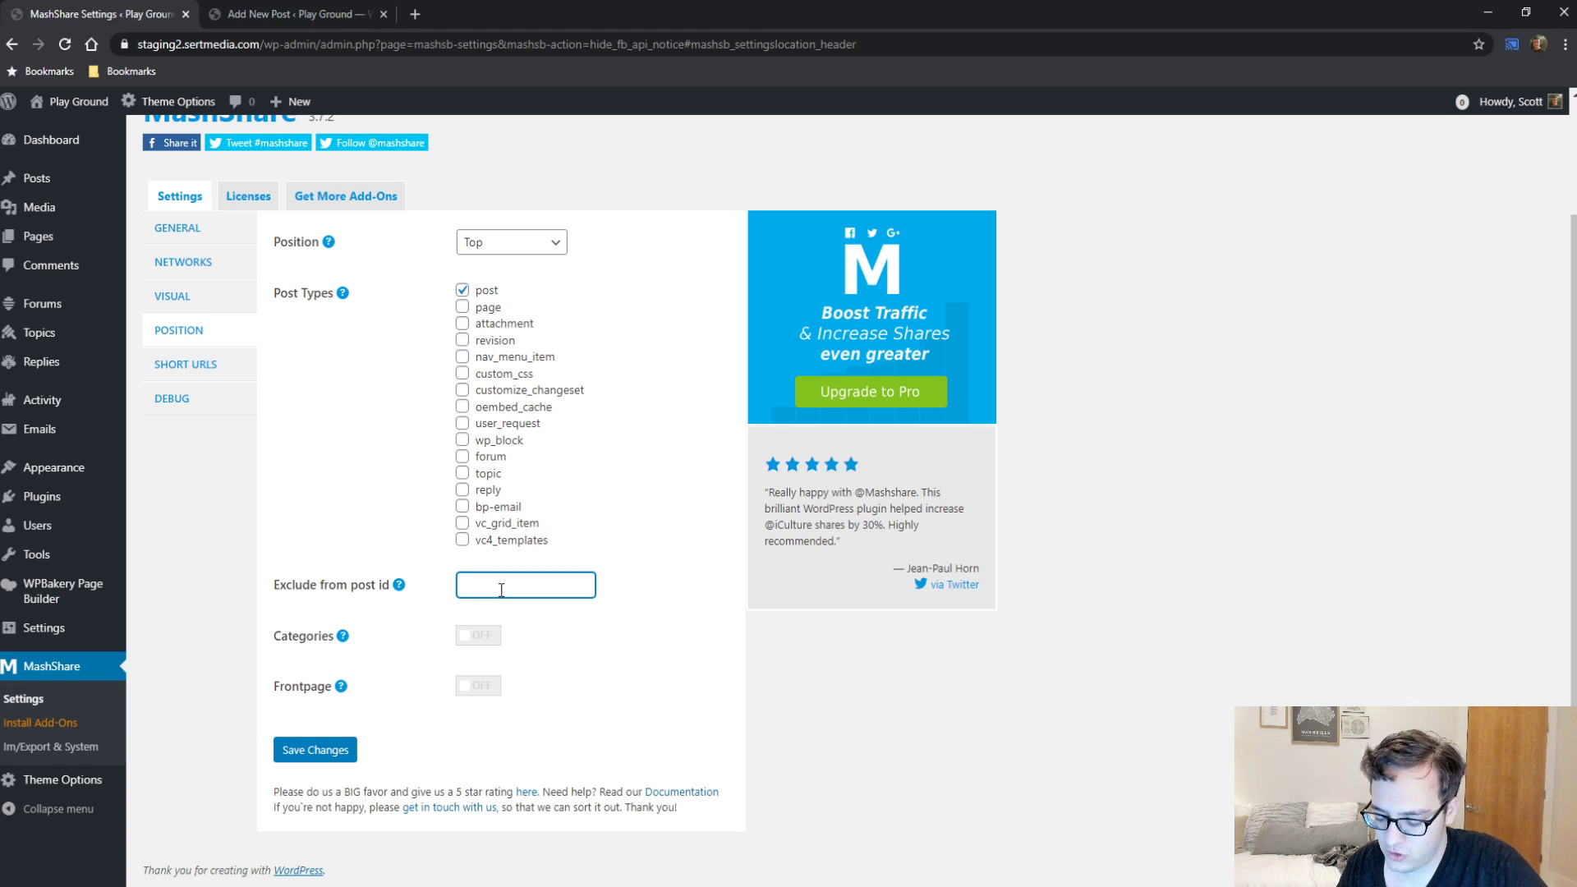
{"action": "type", "text": "1,2"}
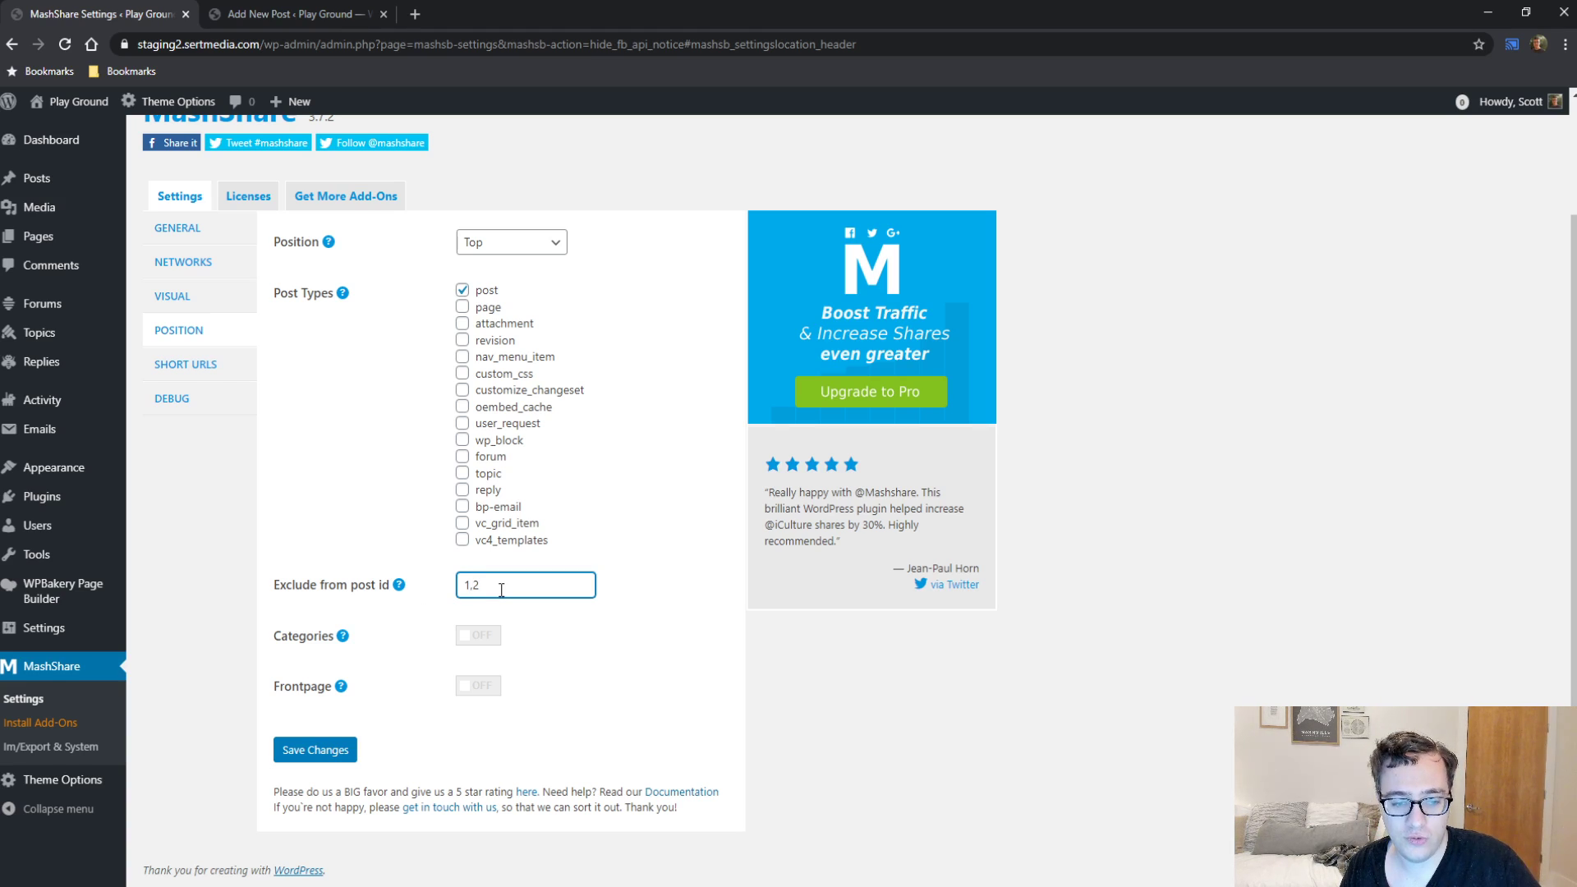
{"action": "key", "text": "BackSpace"}
{"action": "key", "text": "BackSpace"}
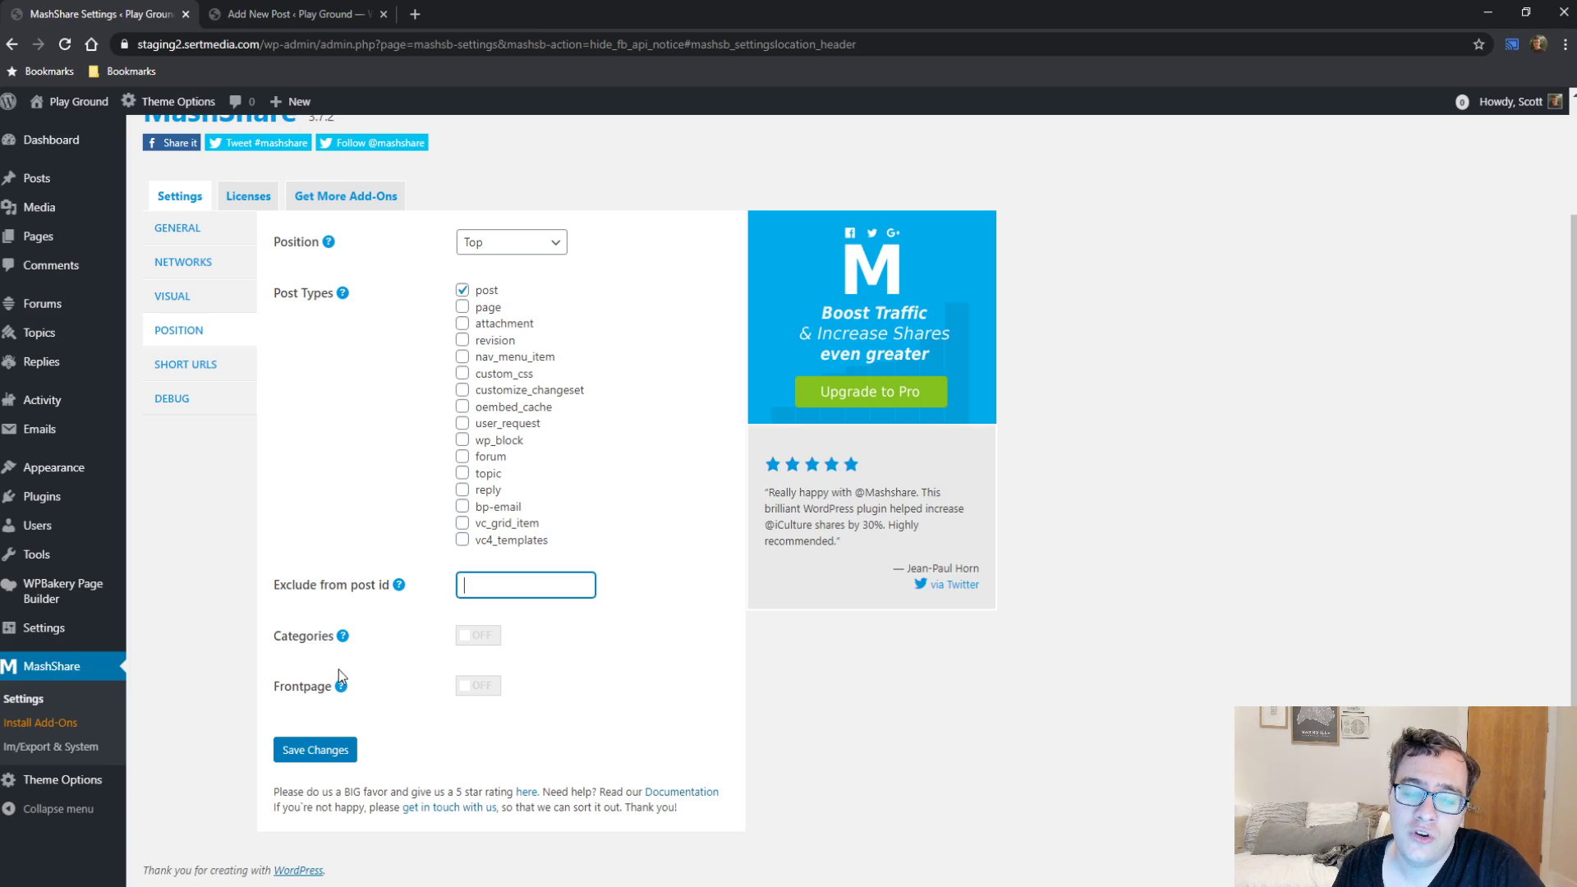
{"action": "left_click", "coordinate": [463, 307]}
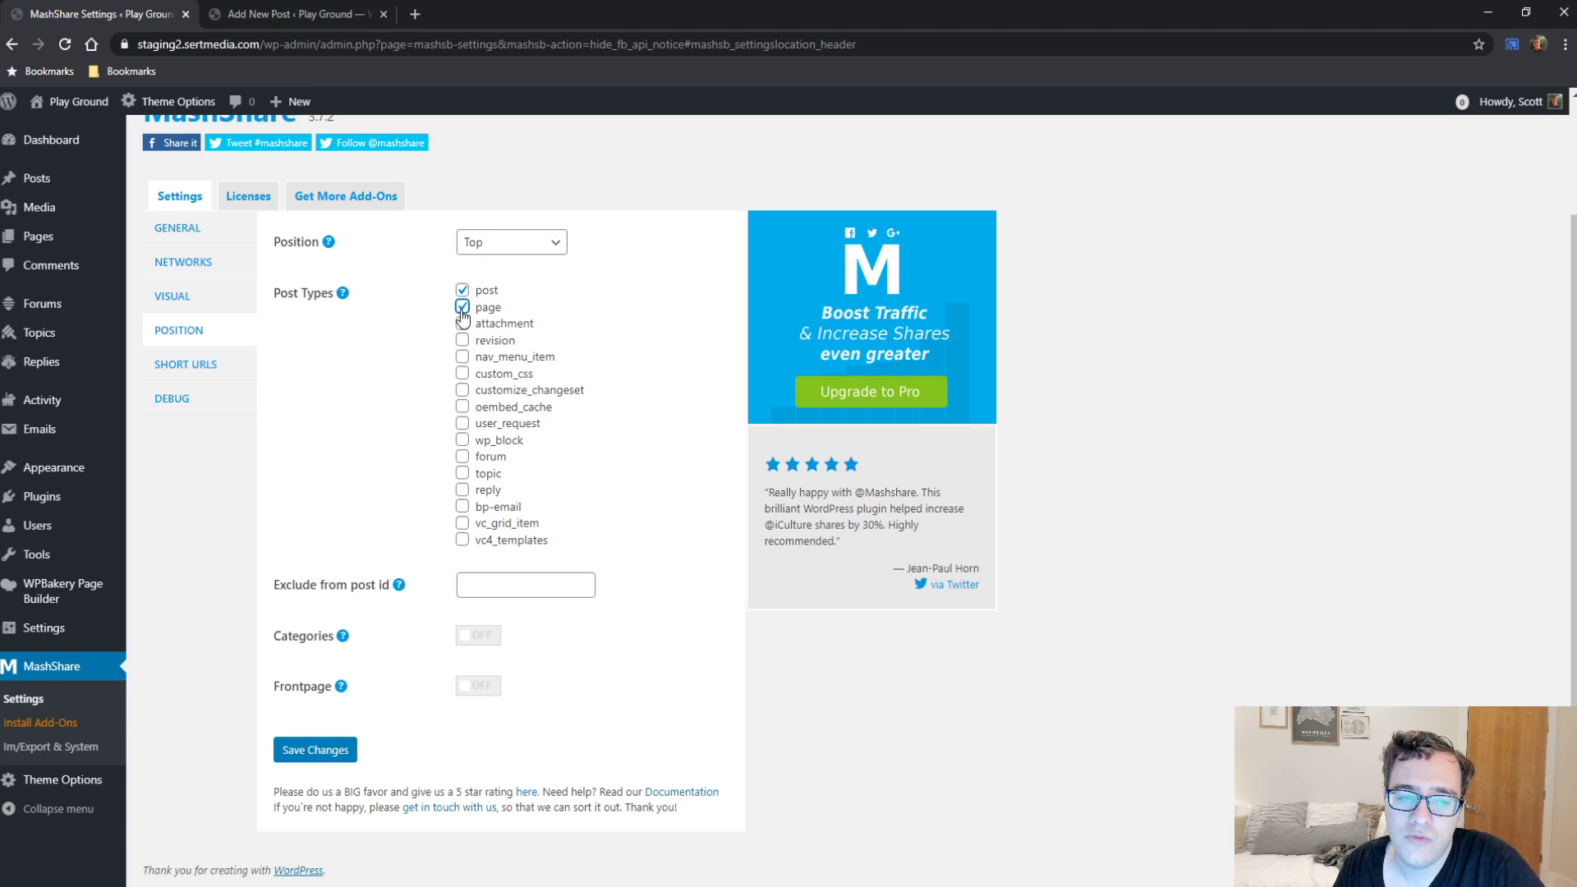
{"action": "left_click", "coordinate": [462, 308]}
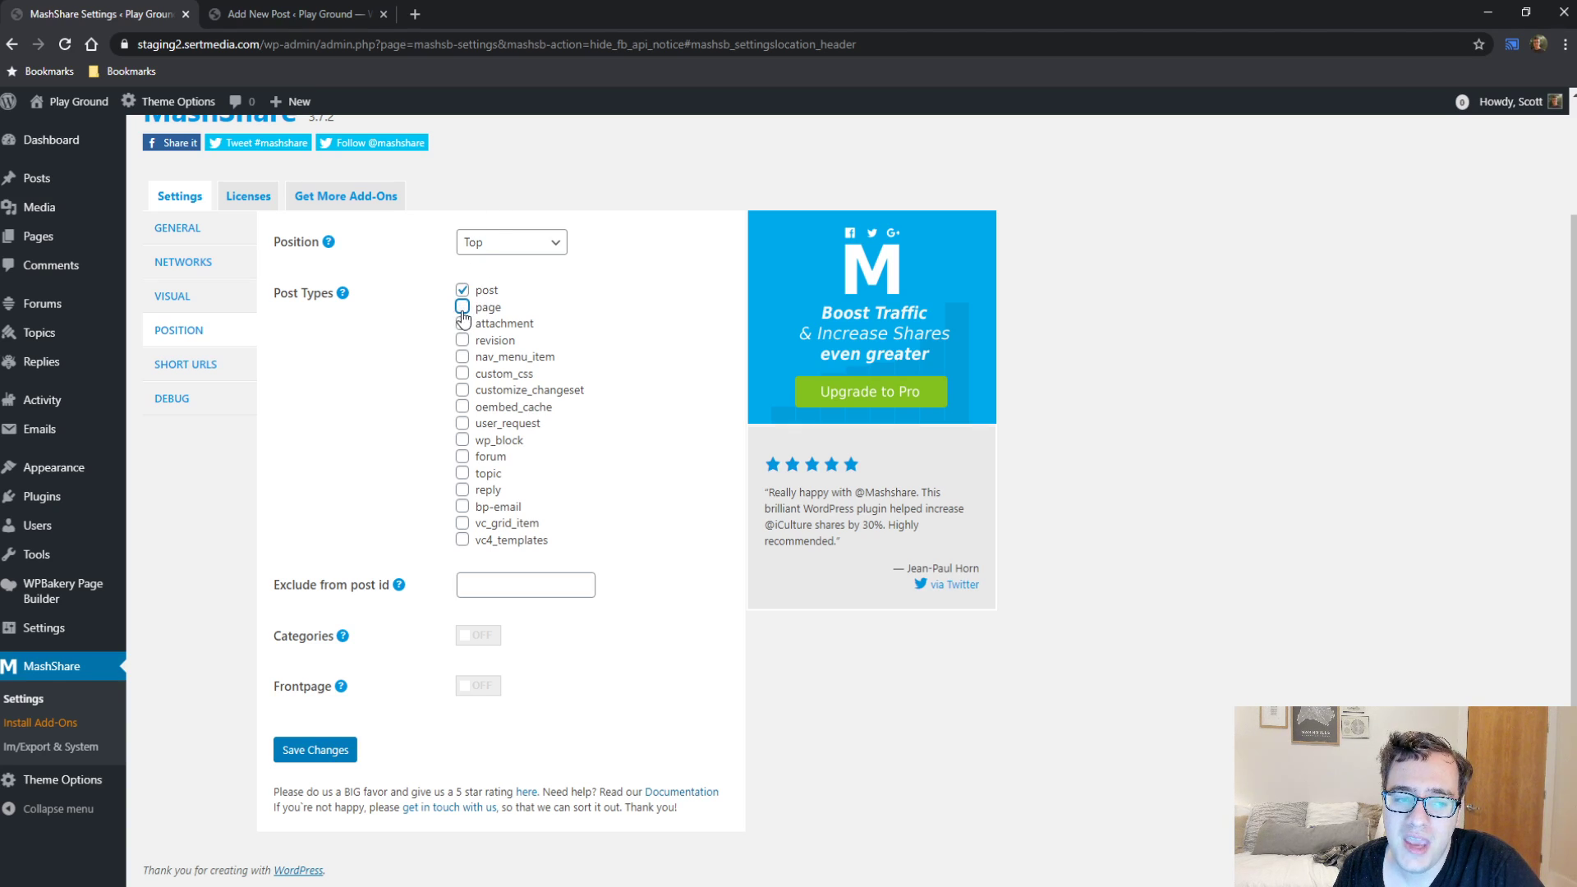
Step: Read the help text for the Categories option in the Position settings
{"action": "left_click", "coordinate": [344, 637]}
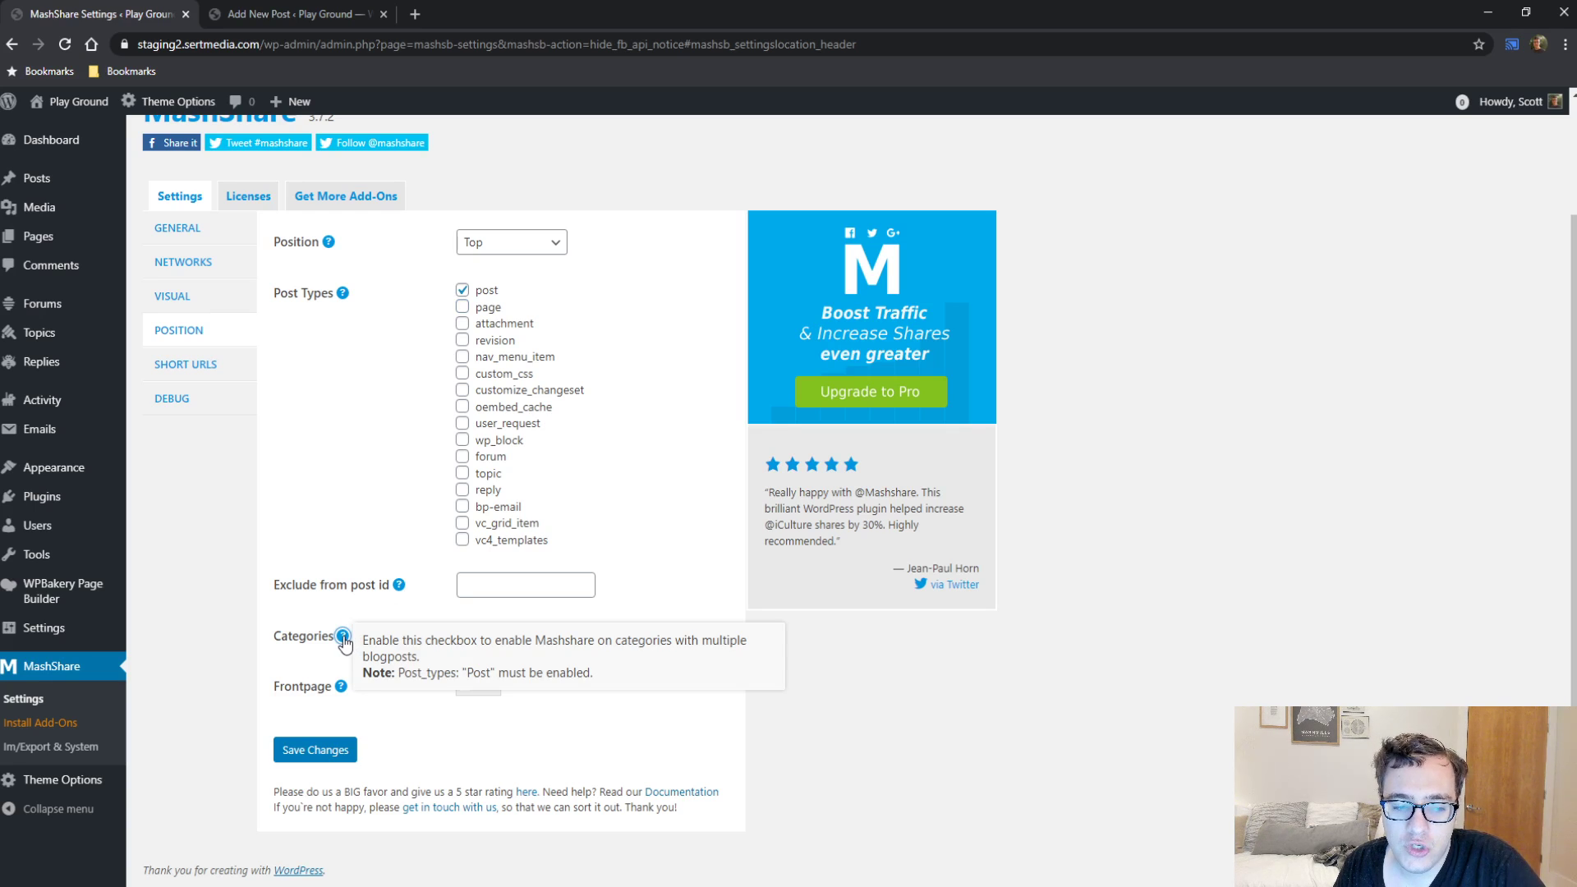
{"action": "left_click_drag", "start_coordinate": [413, 640], "coordinate": [516, 657]}
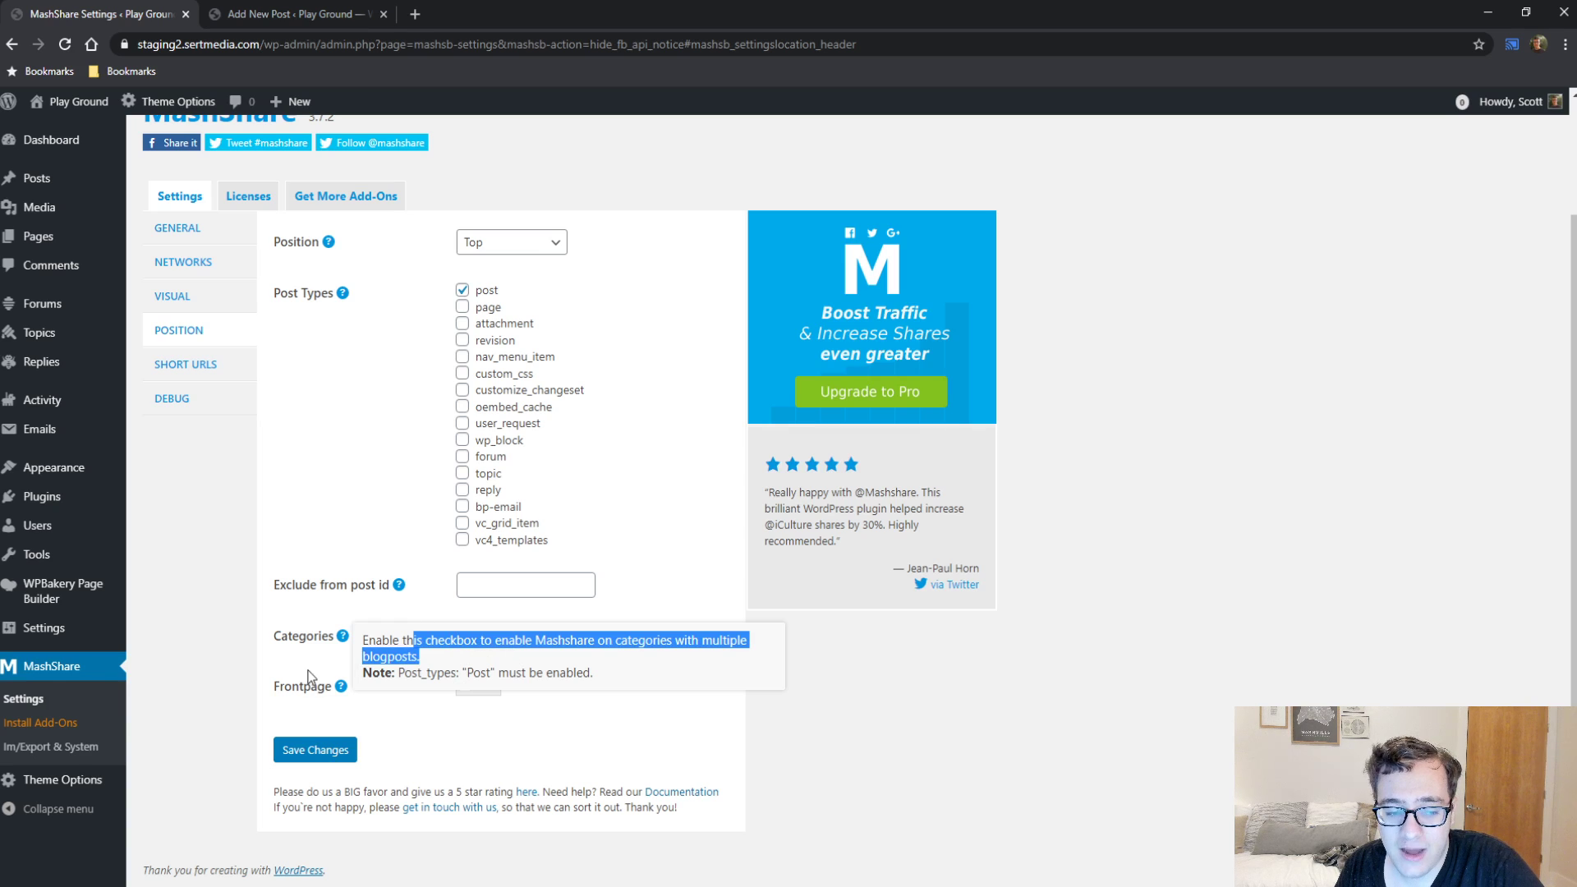
{"action": "left_click", "coordinate": [307, 649]}
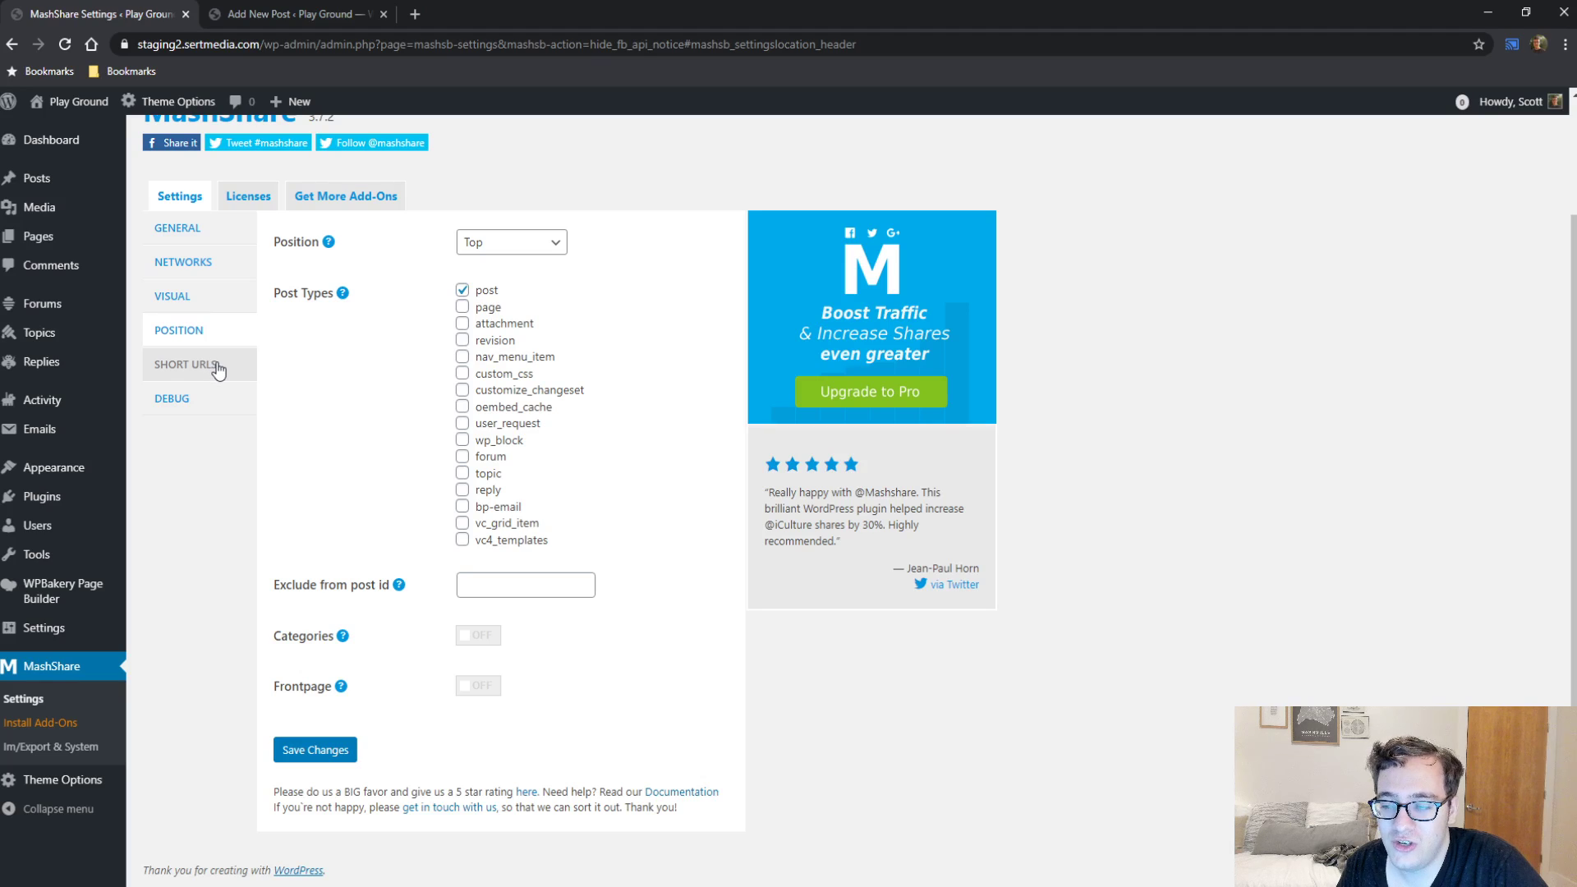
Step: Open the Short URLs settings, try Bitly as the Shorturl method and set it back to WP Short links
{"action": "left_click", "coordinate": [216, 367]}
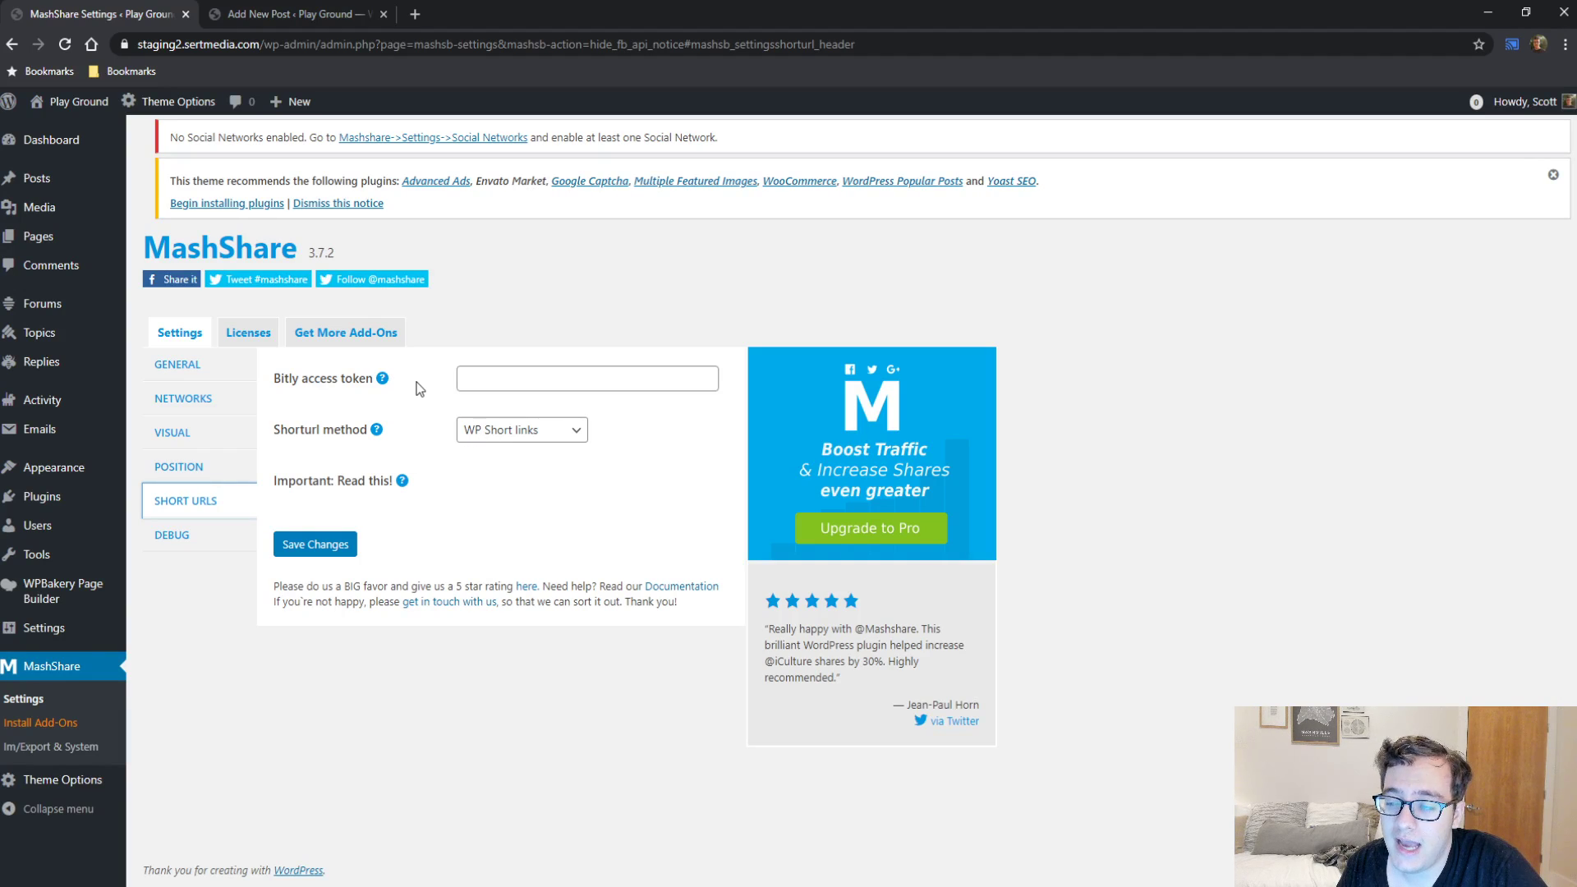
{"action": "left_click", "coordinate": [508, 445]}
{"action": "left_click", "coordinate": [545, 465]}
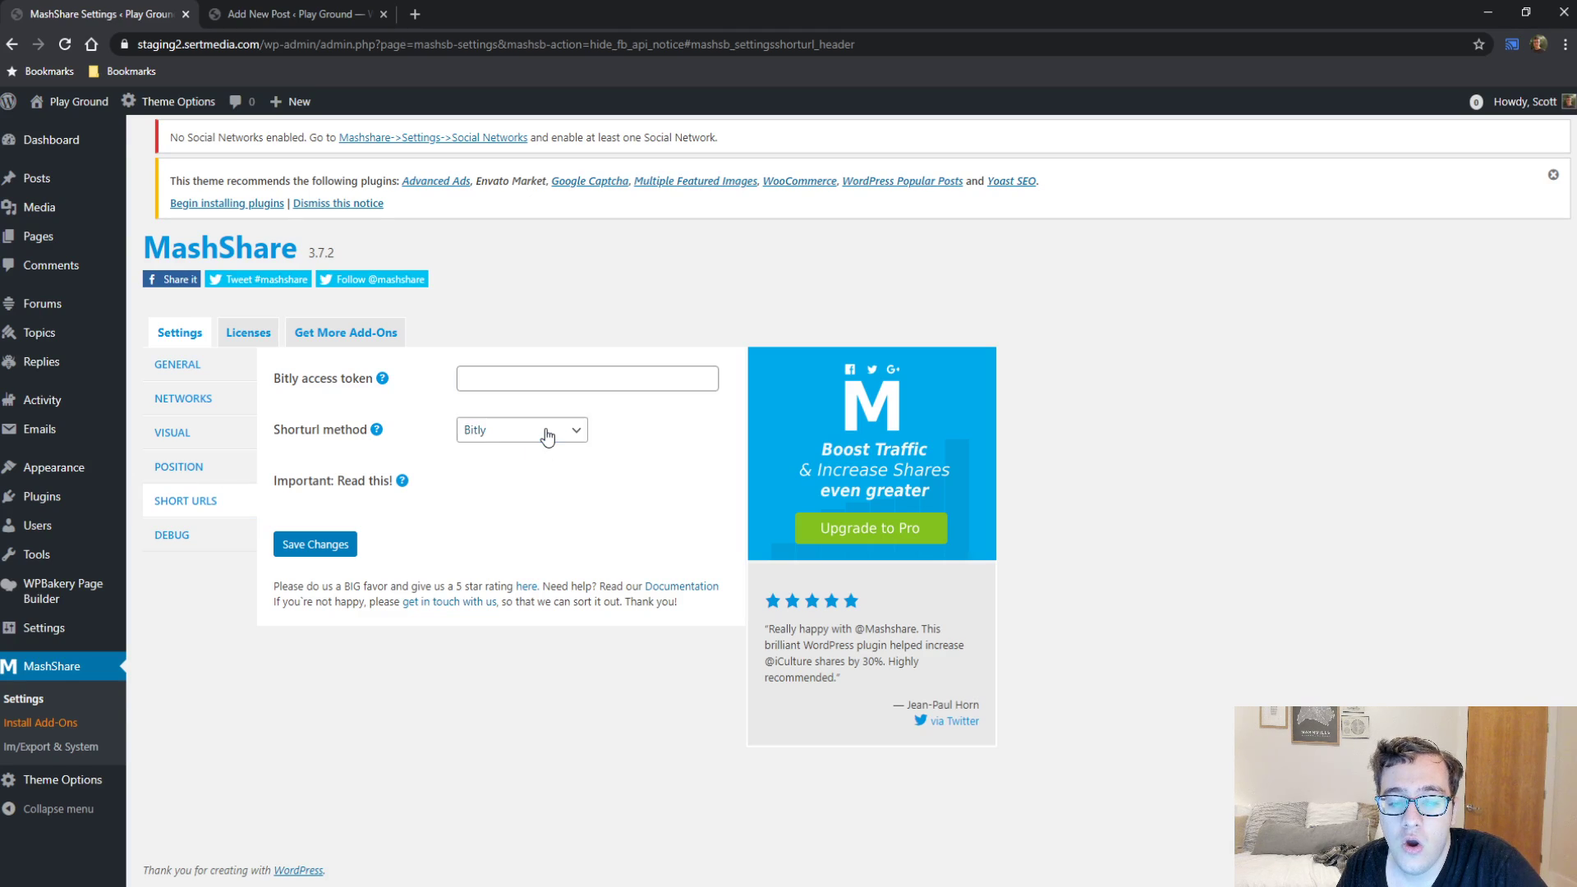
{"action": "key", "text": "Up"}
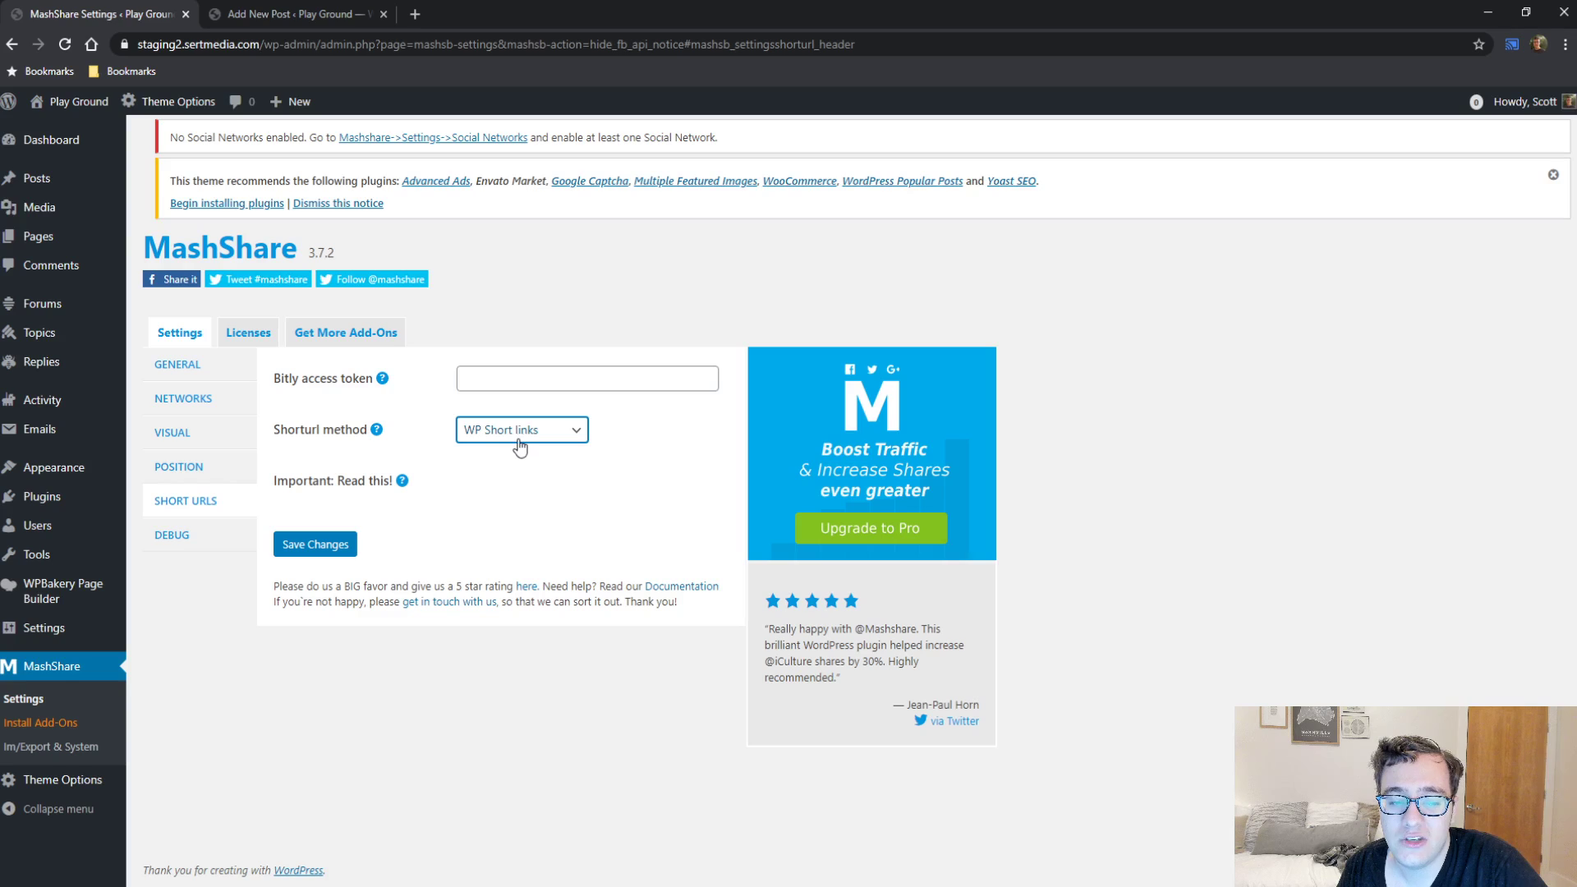
Step: Read the help texts for Shorturl method and Bitly access token
{"action": "left_click", "coordinate": [376, 431]}
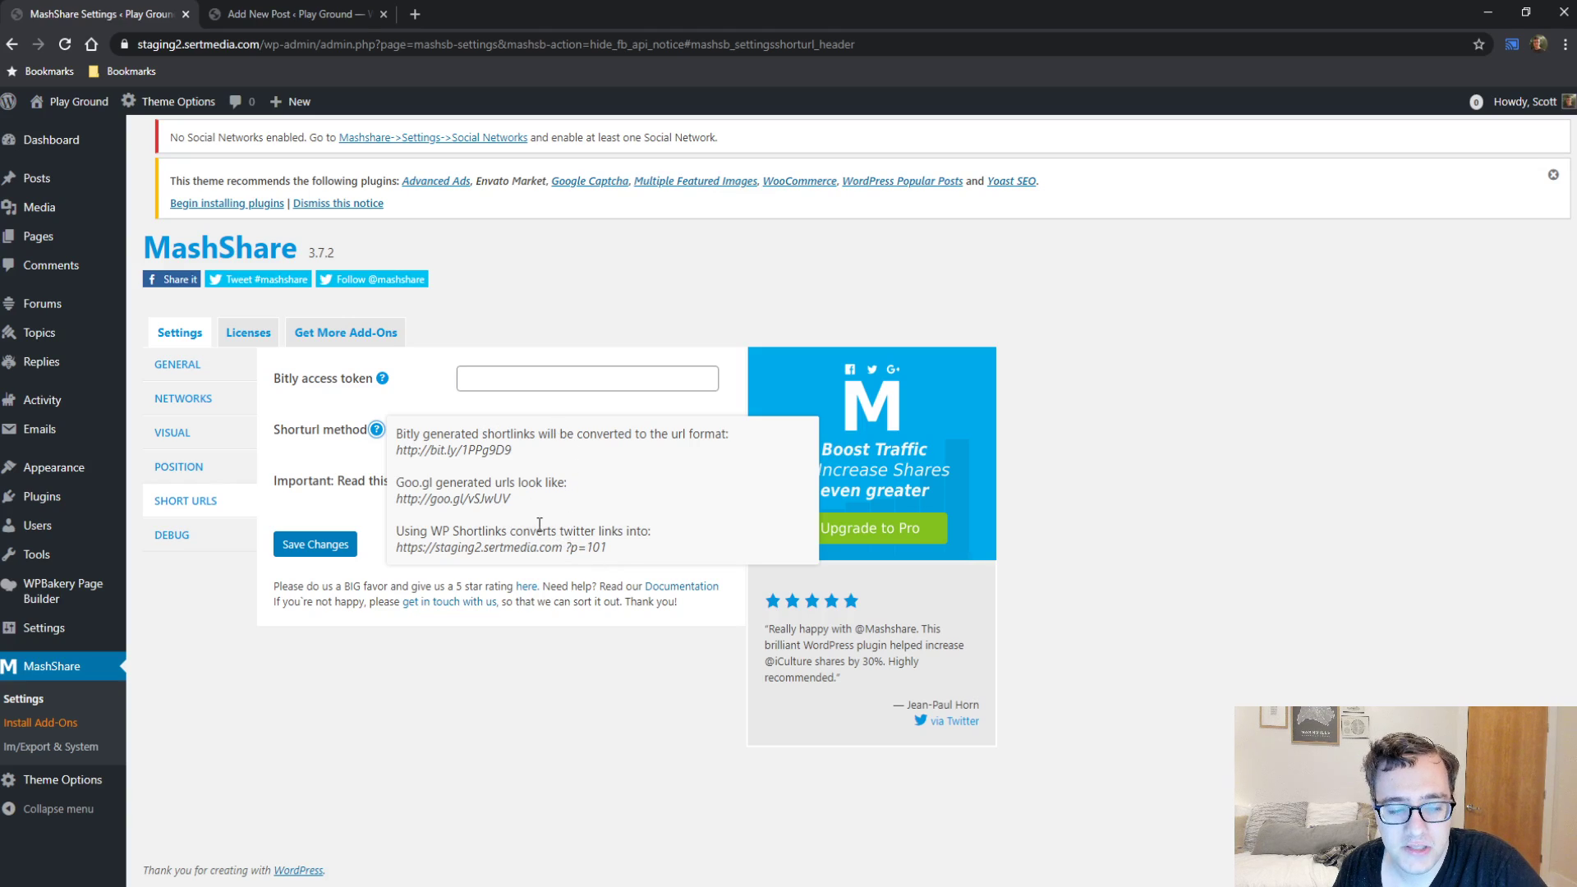
{"action": "left_click_drag", "start_coordinate": [546, 531], "coordinate": [606, 548]}
{"action": "left_click", "coordinate": [566, 545]}
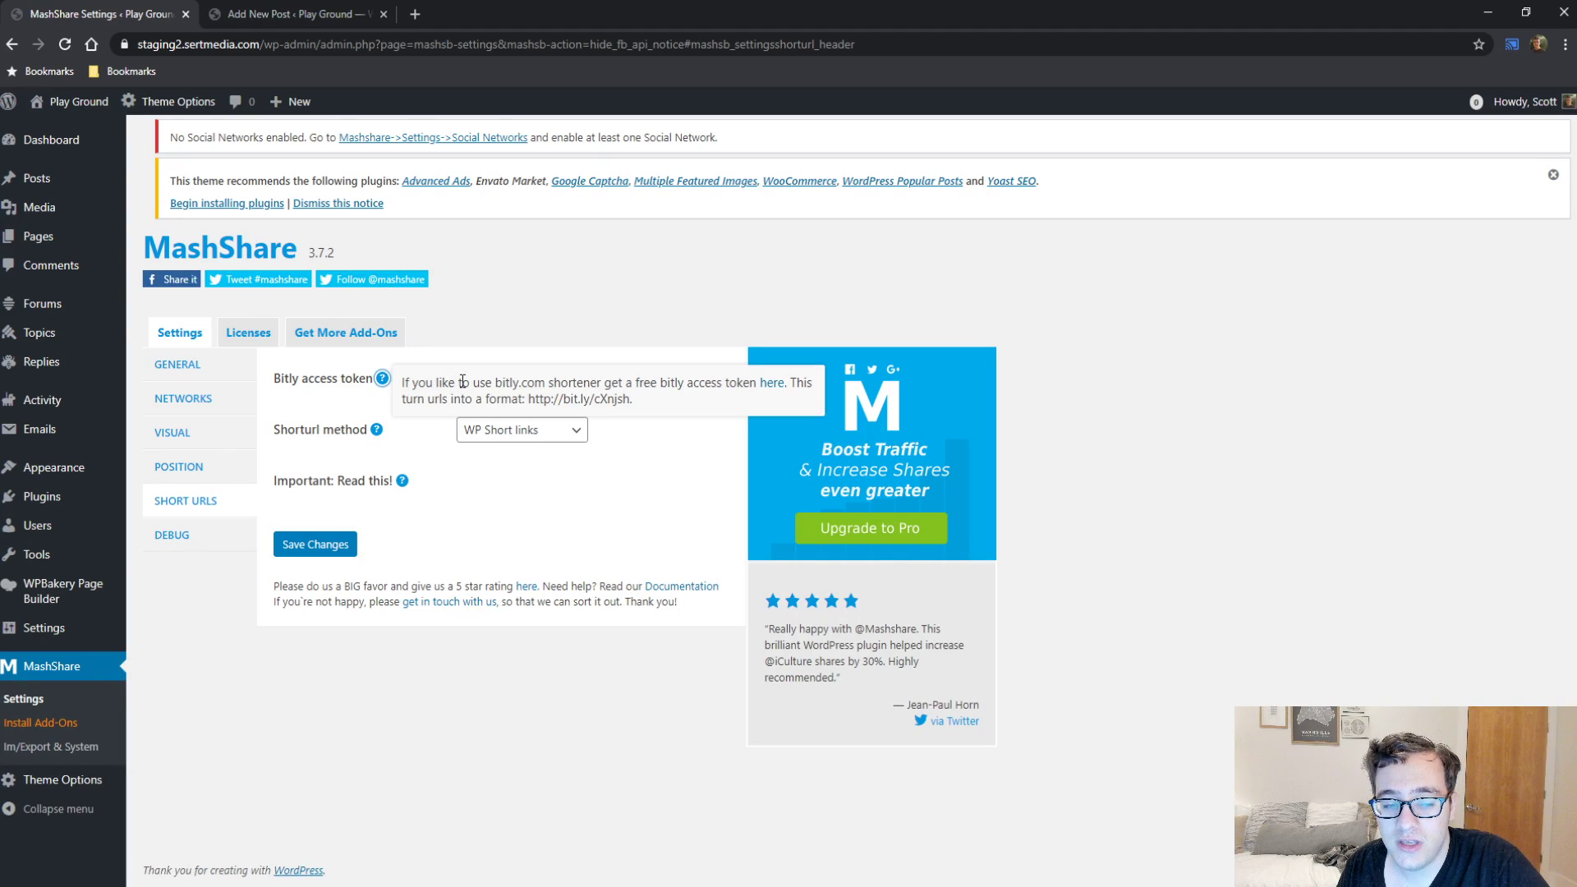
{"action": "left_click", "coordinate": [629, 373]}
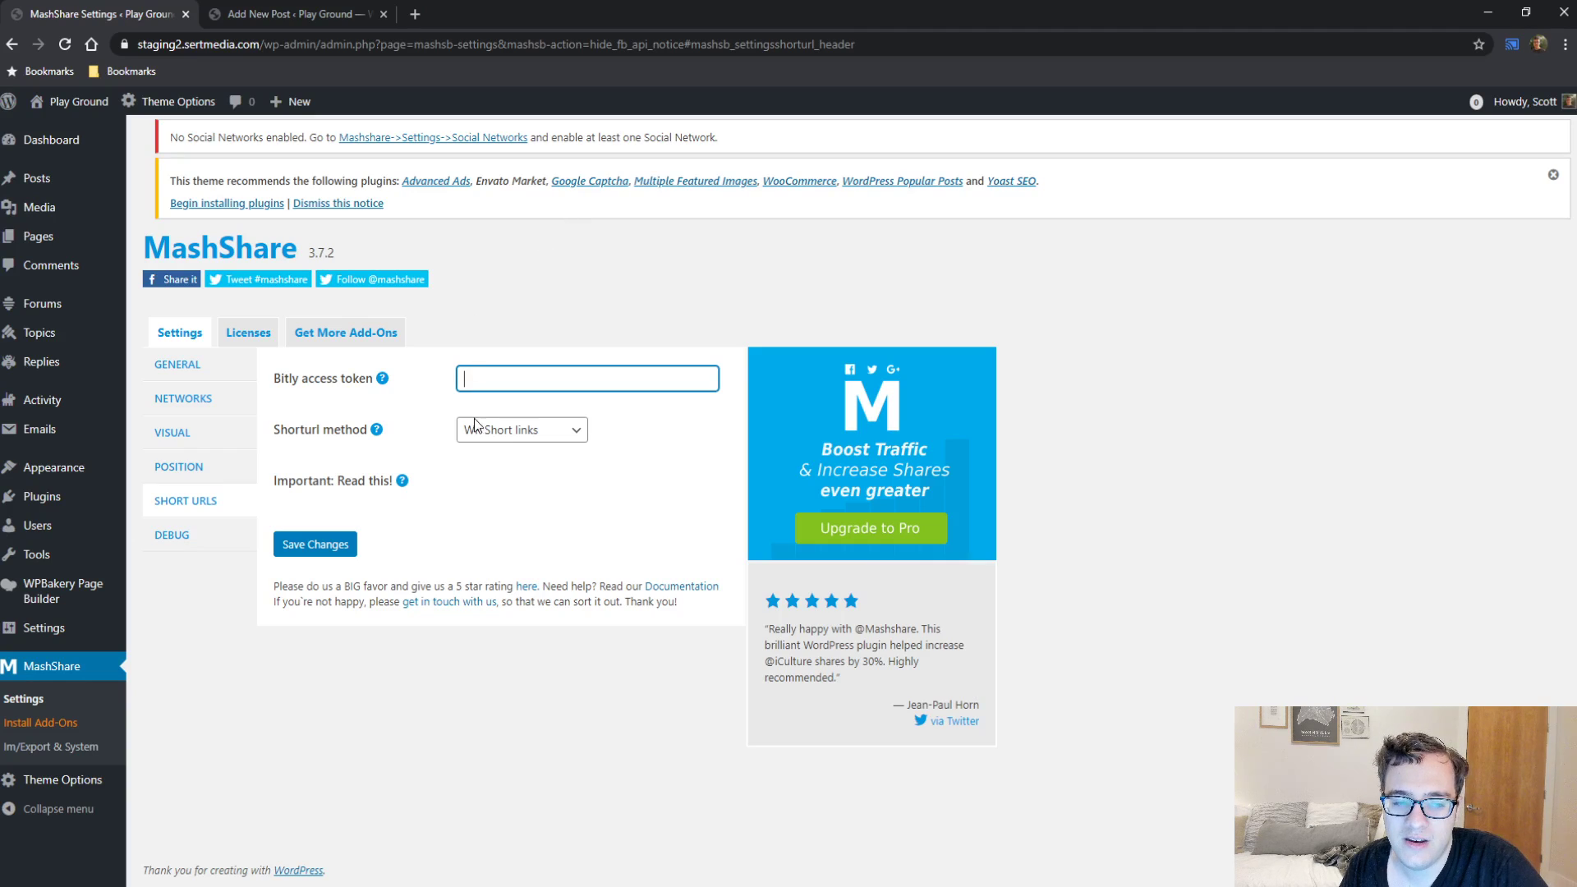
Step: Try Bitly again as the Shorturl method and set it to Short URLs Disabled
{"action": "left_click", "coordinate": [481, 443]}
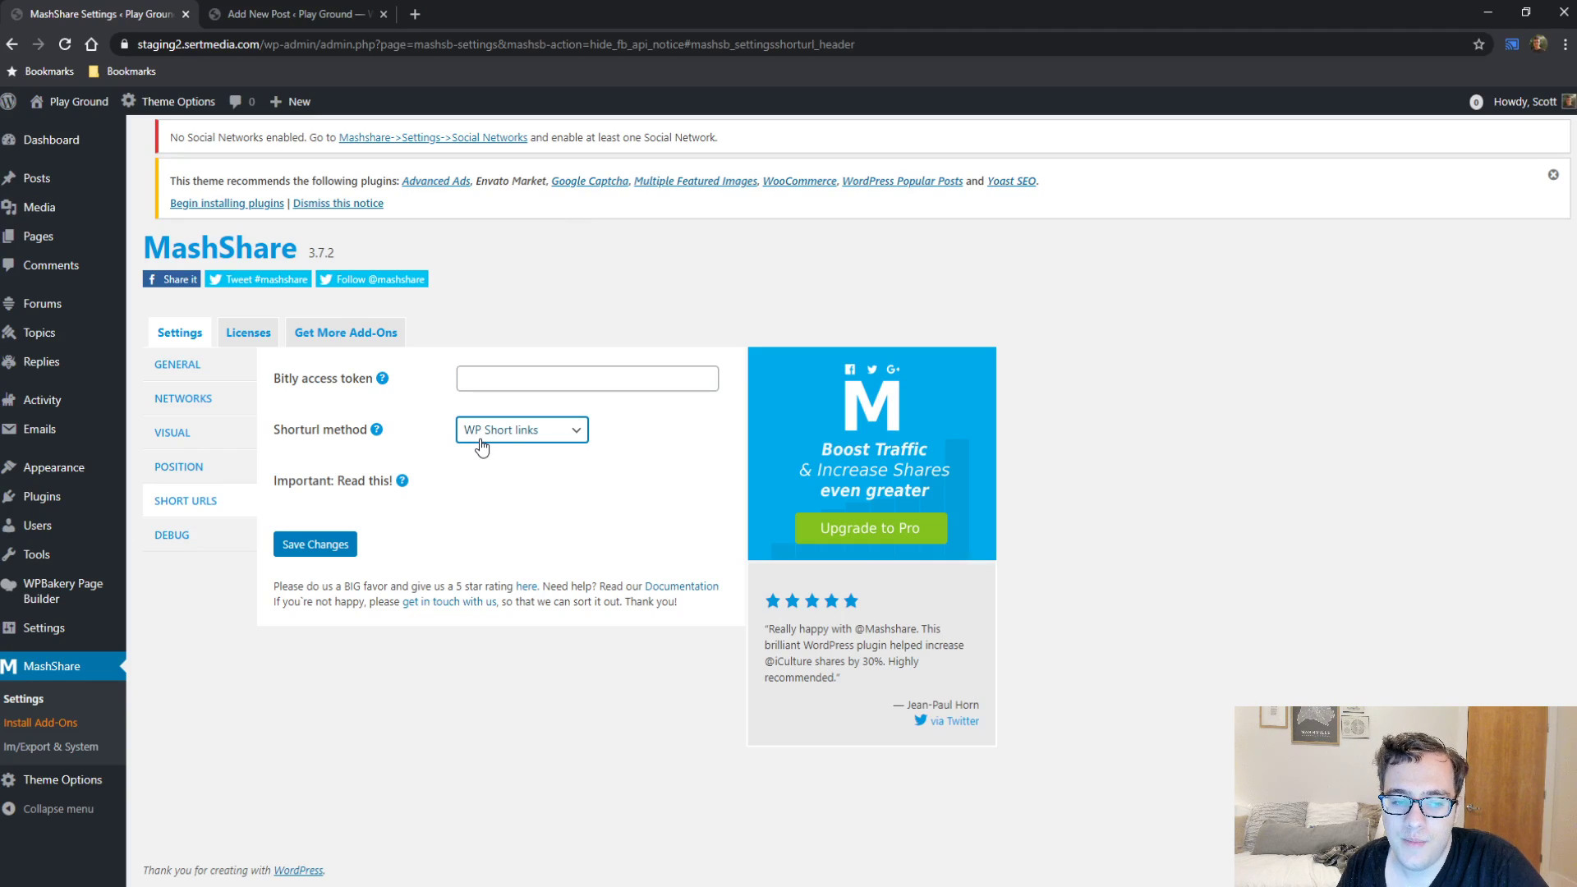
{"action": "left_click", "coordinate": [525, 467]}
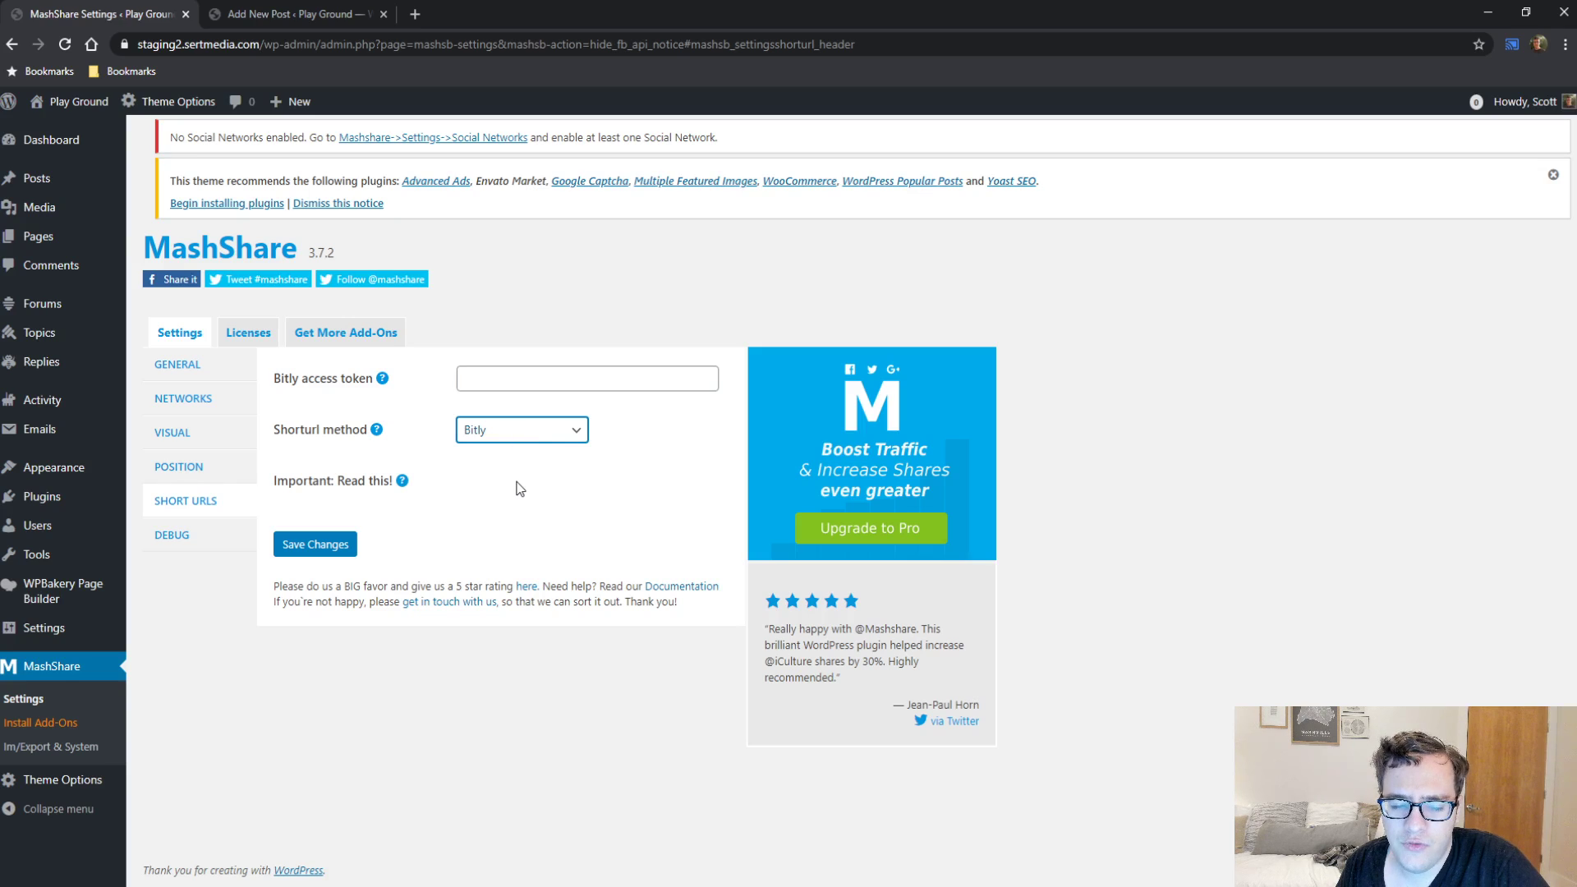
{"action": "left_click", "coordinate": [518, 488]}
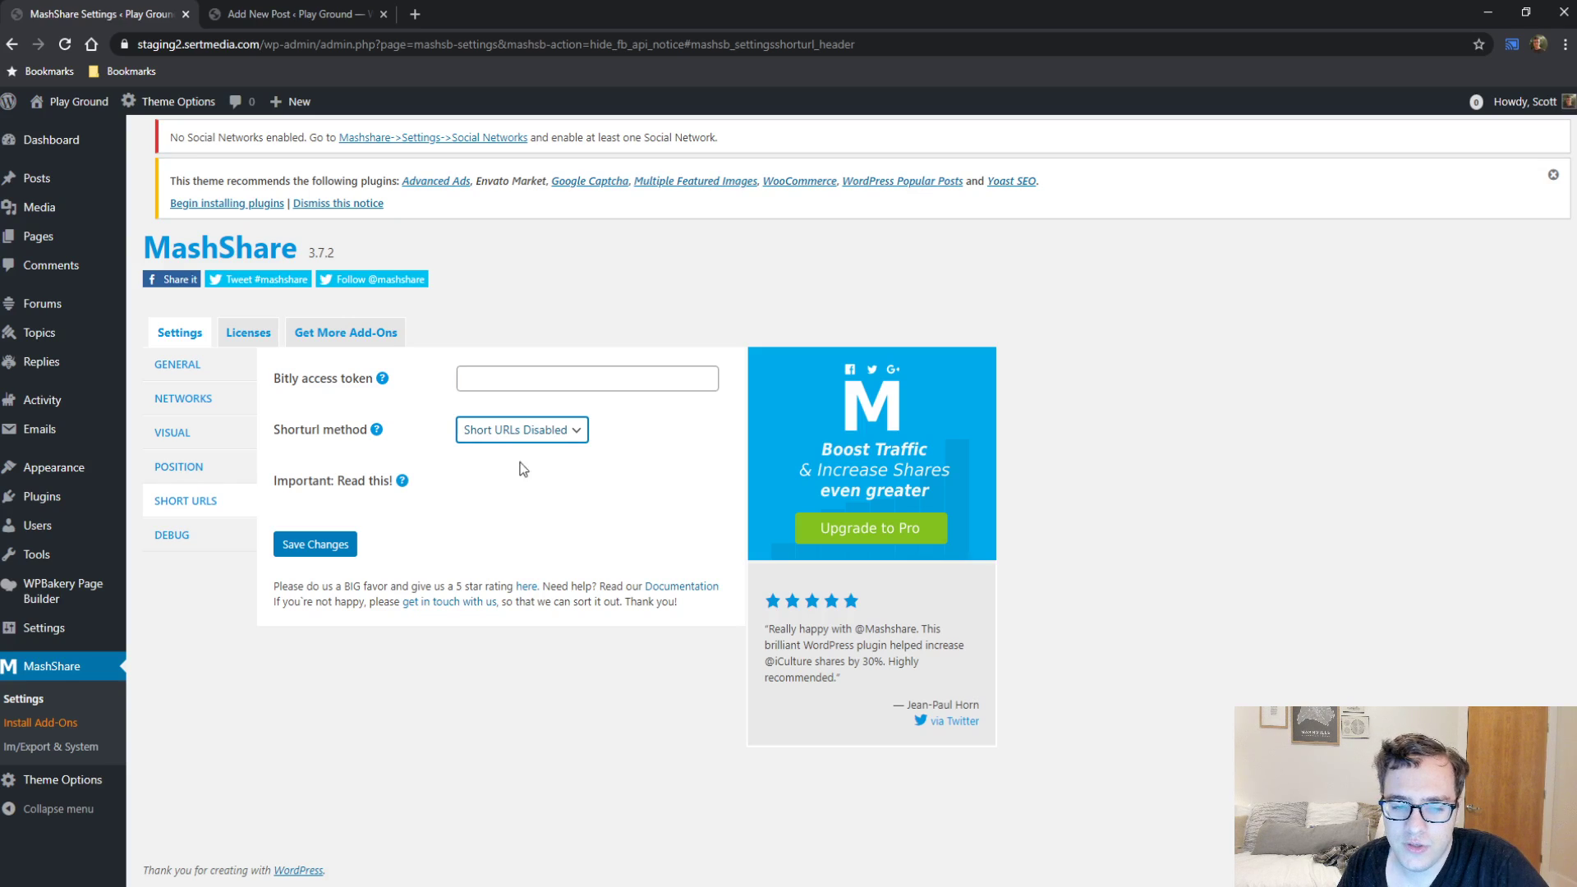
Step: Open the Debug settings and read the caution about Purge DB Cache
{"action": "left_click", "coordinate": [217, 538]}
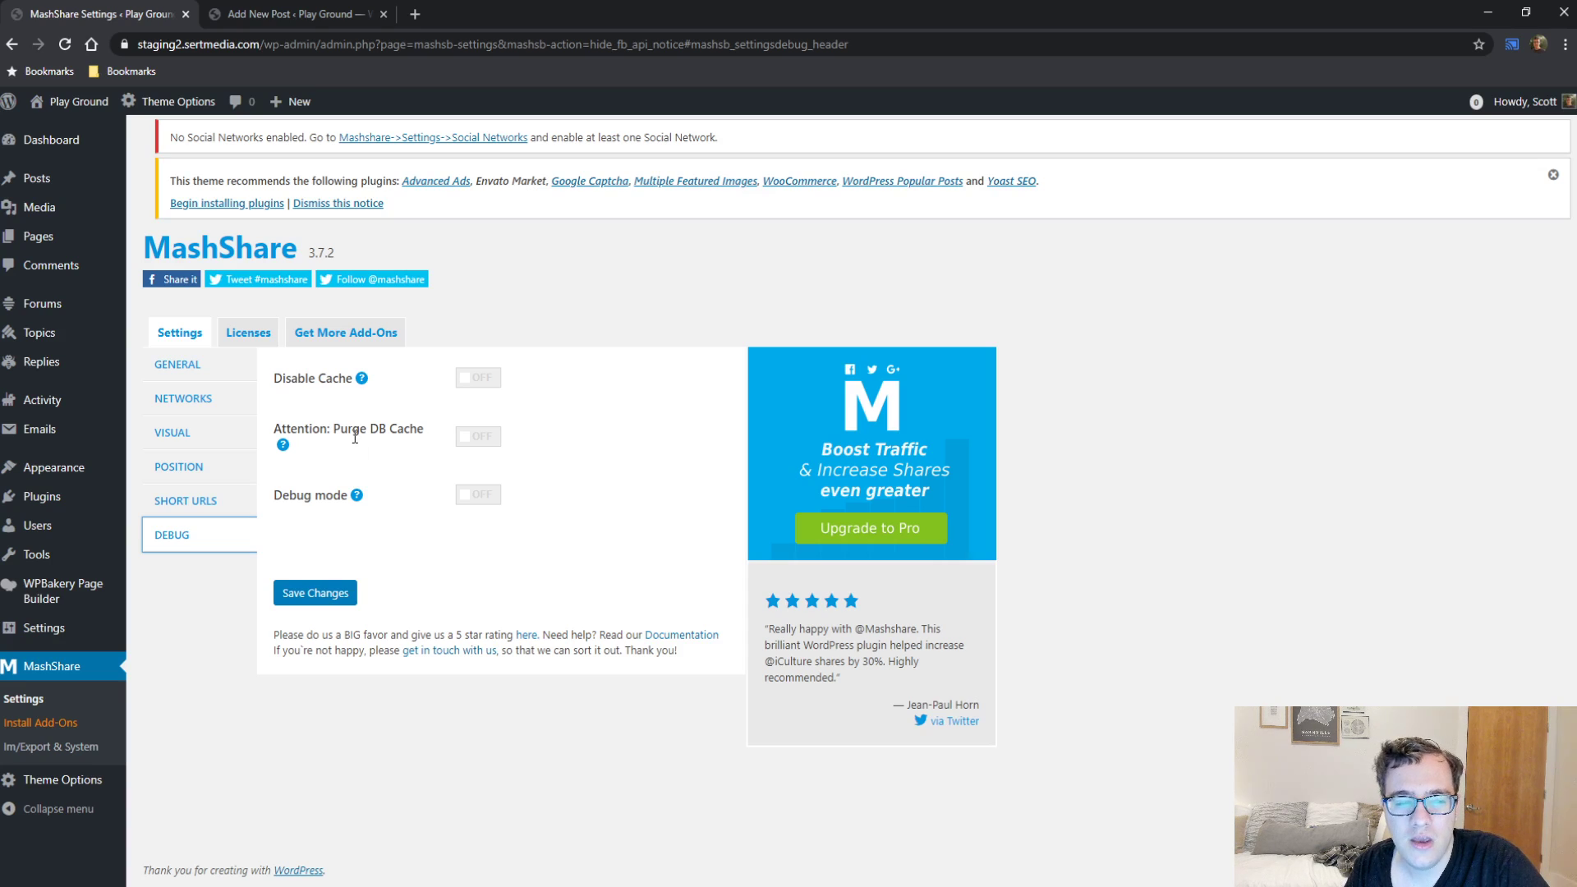
{"action": "mouse_move", "coordinate": [283, 446]}
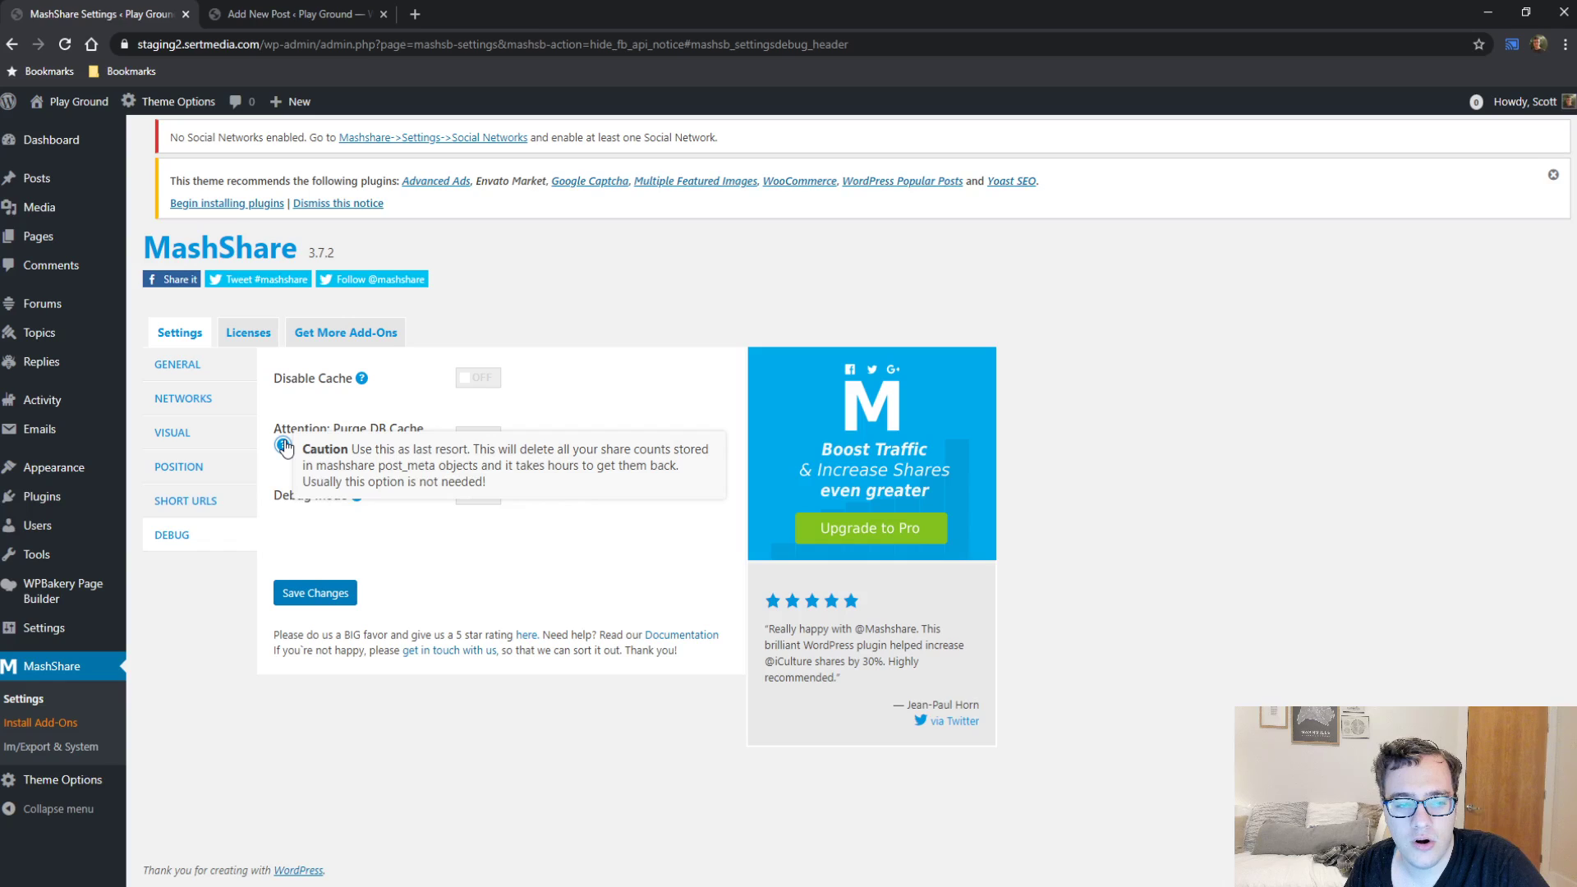
{"action": "left_click_drag", "start_coordinate": [415, 446], "coordinate": [602, 485]}
{"action": "left_click", "coordinate": [606, 484]}
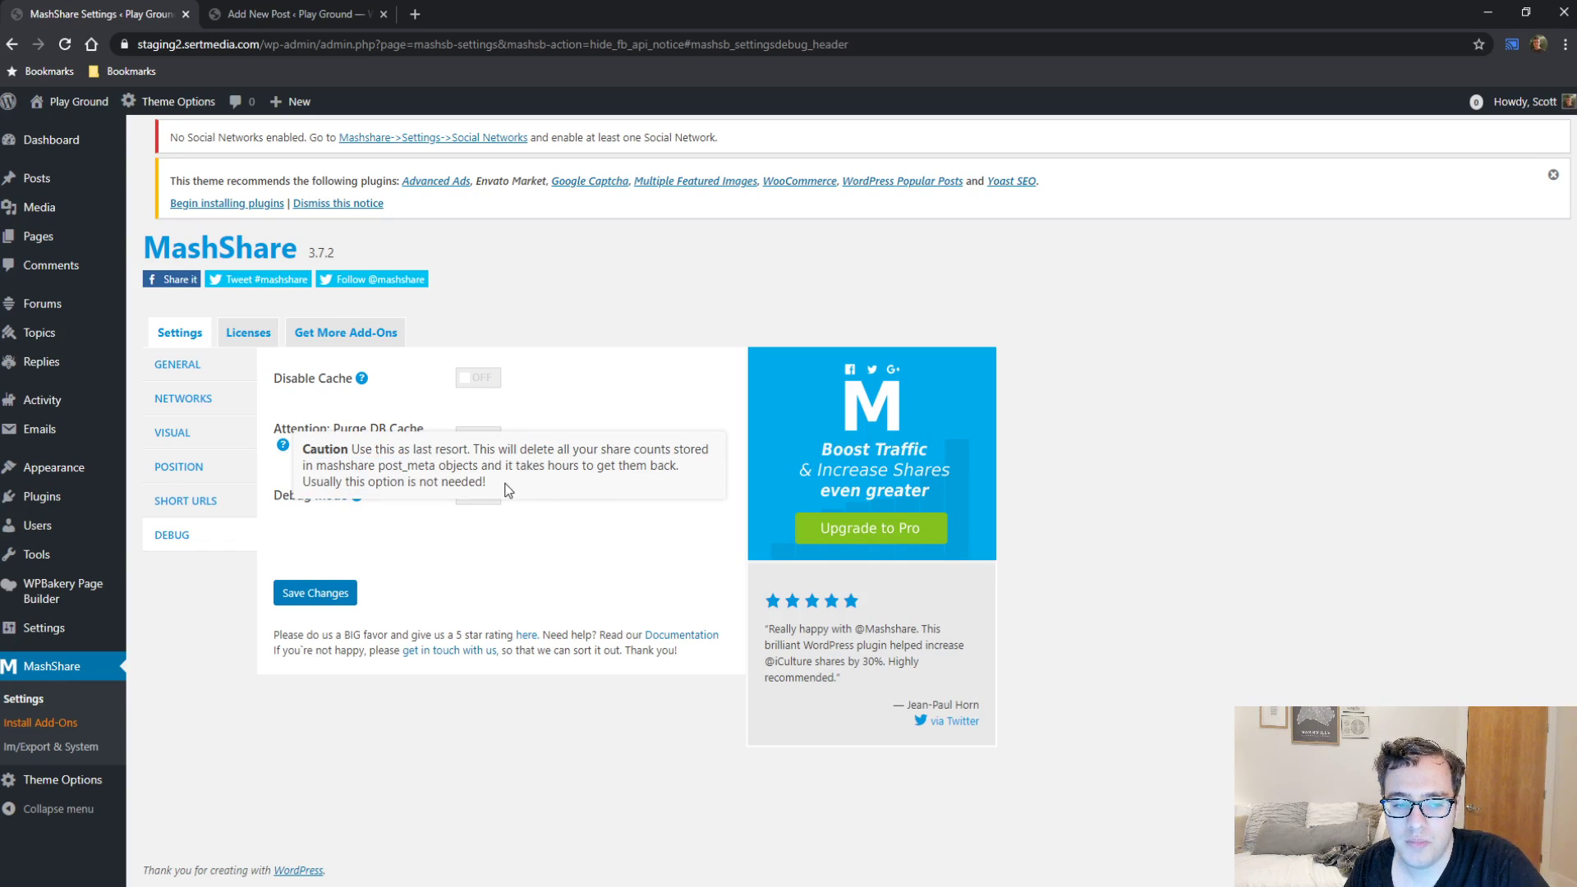
{"action": "left_click_drag", "start_coordinate": [493, 482], "coordinate": [474, 448]}
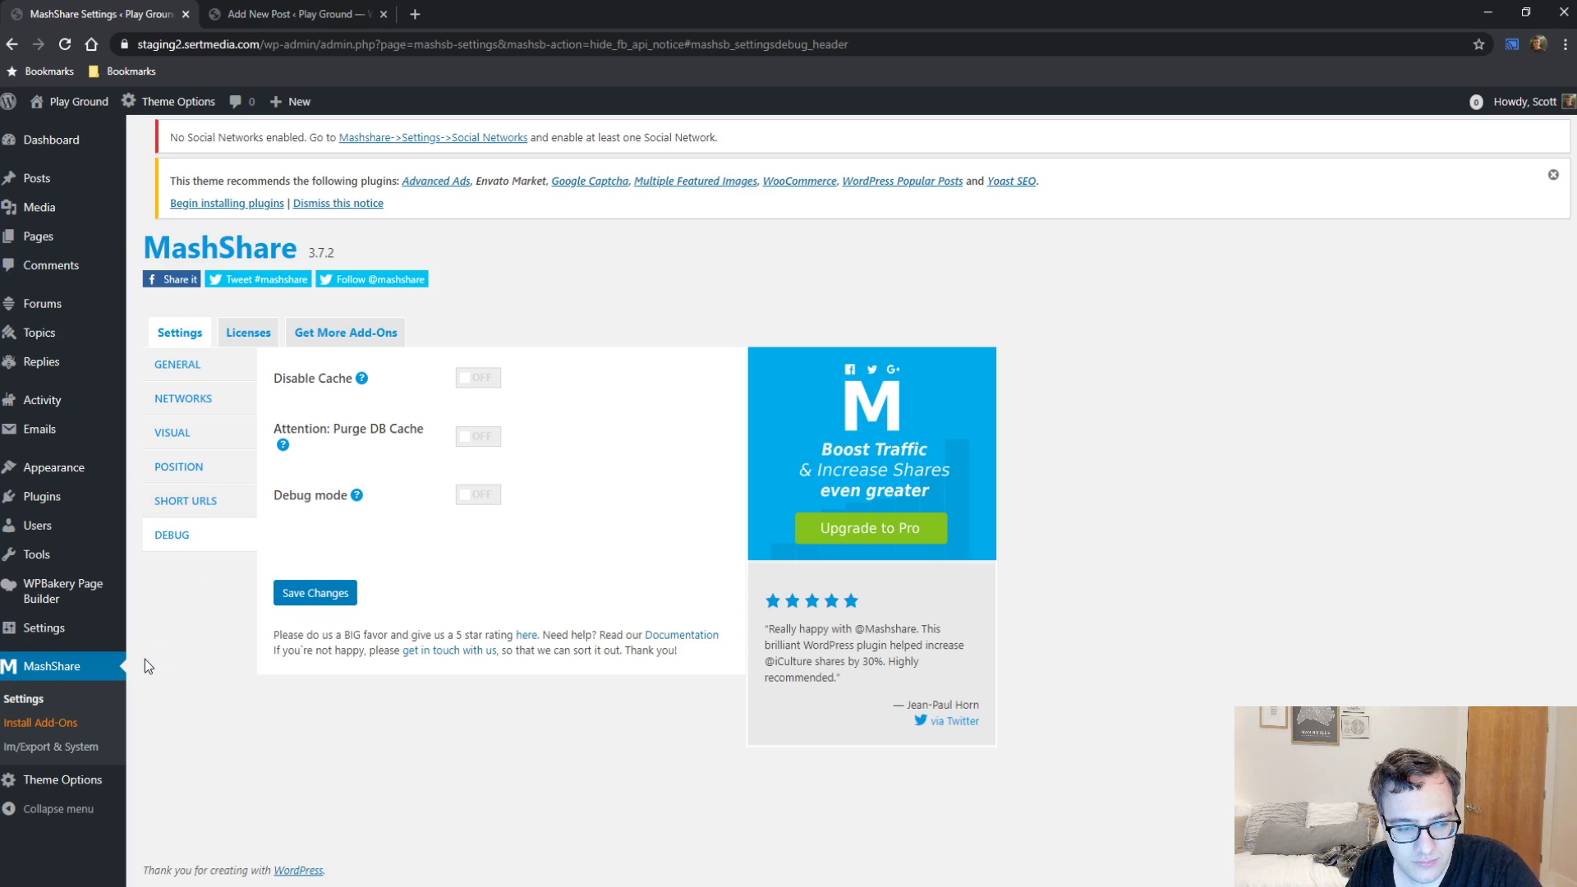
Step: Open the MashShare add-ons page and look through the available add-ons
{"action": "left_click", "coordinate": [79, 729]}
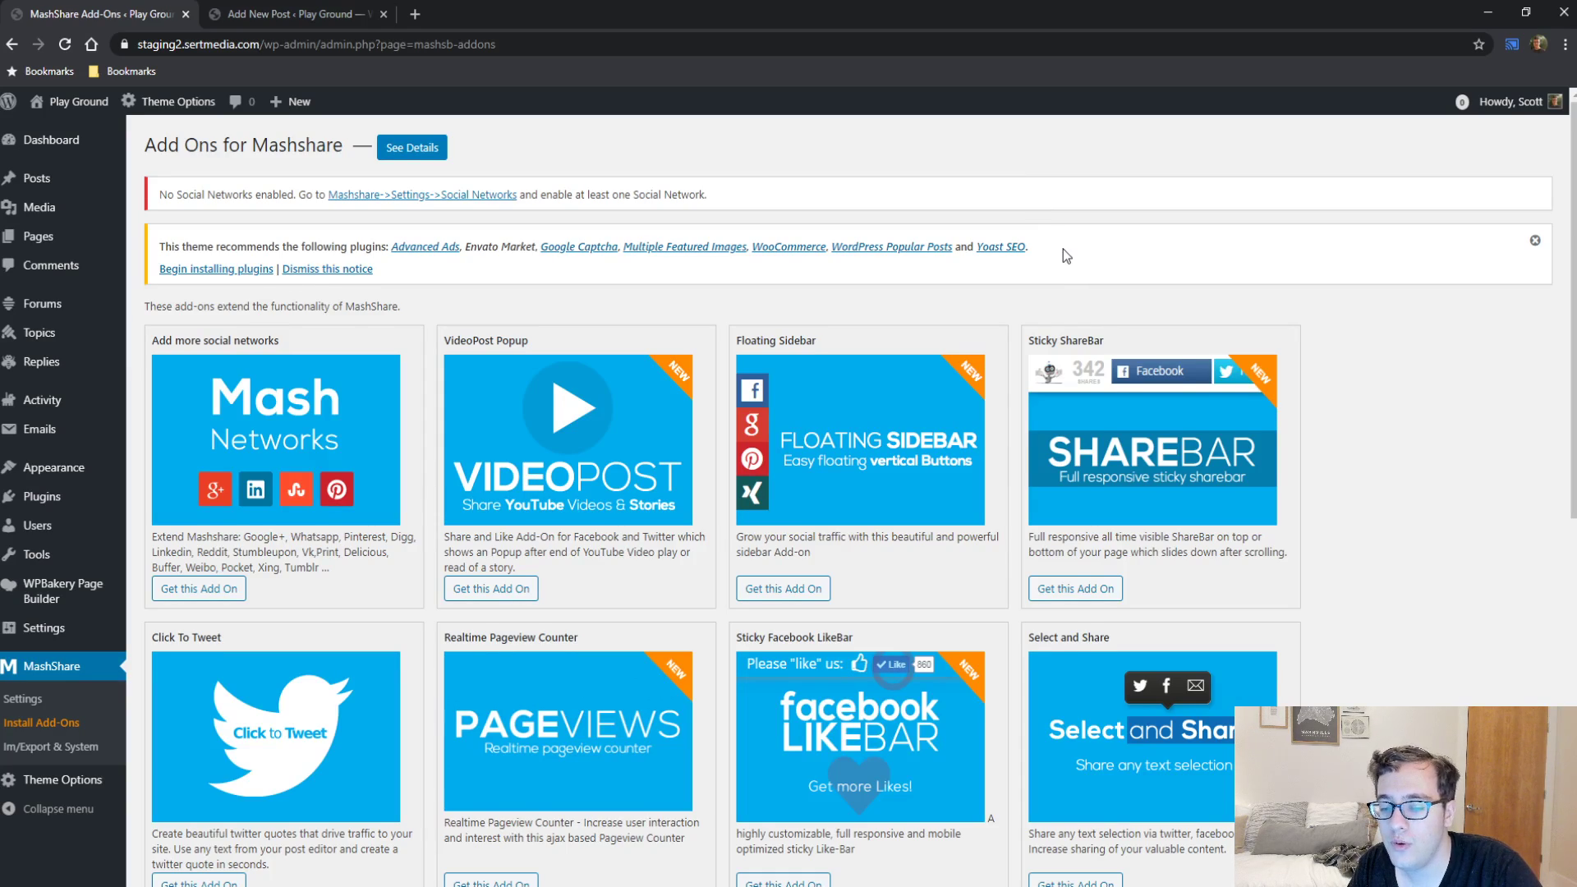
{"action": "scroll", "coordinate": [1062, 253], "scroll_direction": "down", "scroll_amount": 7}
{"action": "scroll", "coordinate": [1025, 257], "scroll_direction": "down", "scroll_amount": 1}
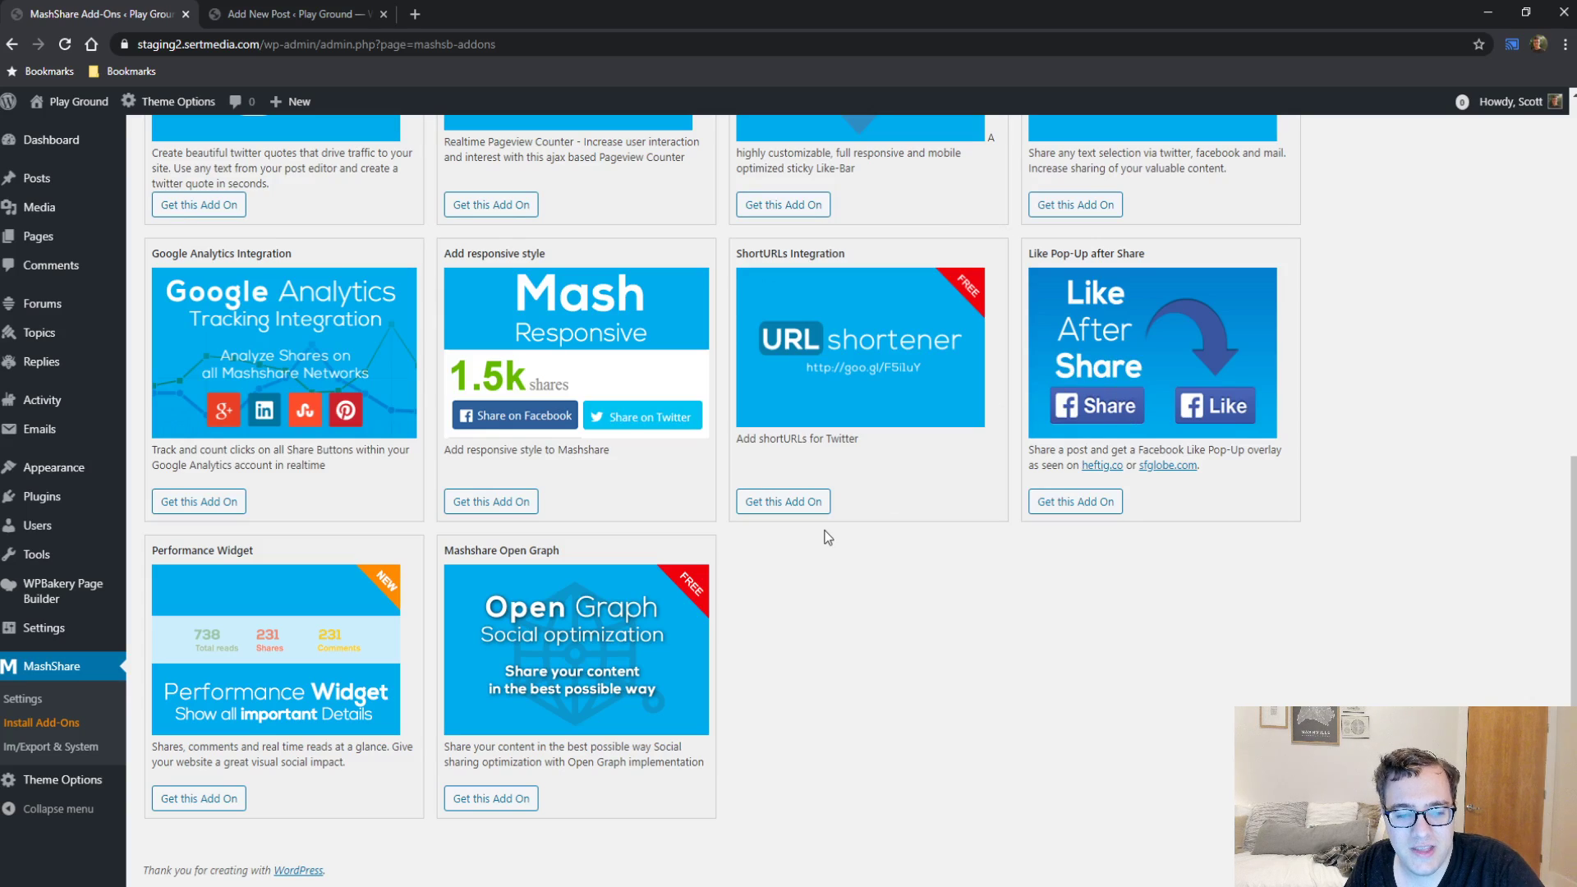
{"action": "scroll", "coordinate": [821, 526], "scroll_direction": "up", "scroll_amount": 7}
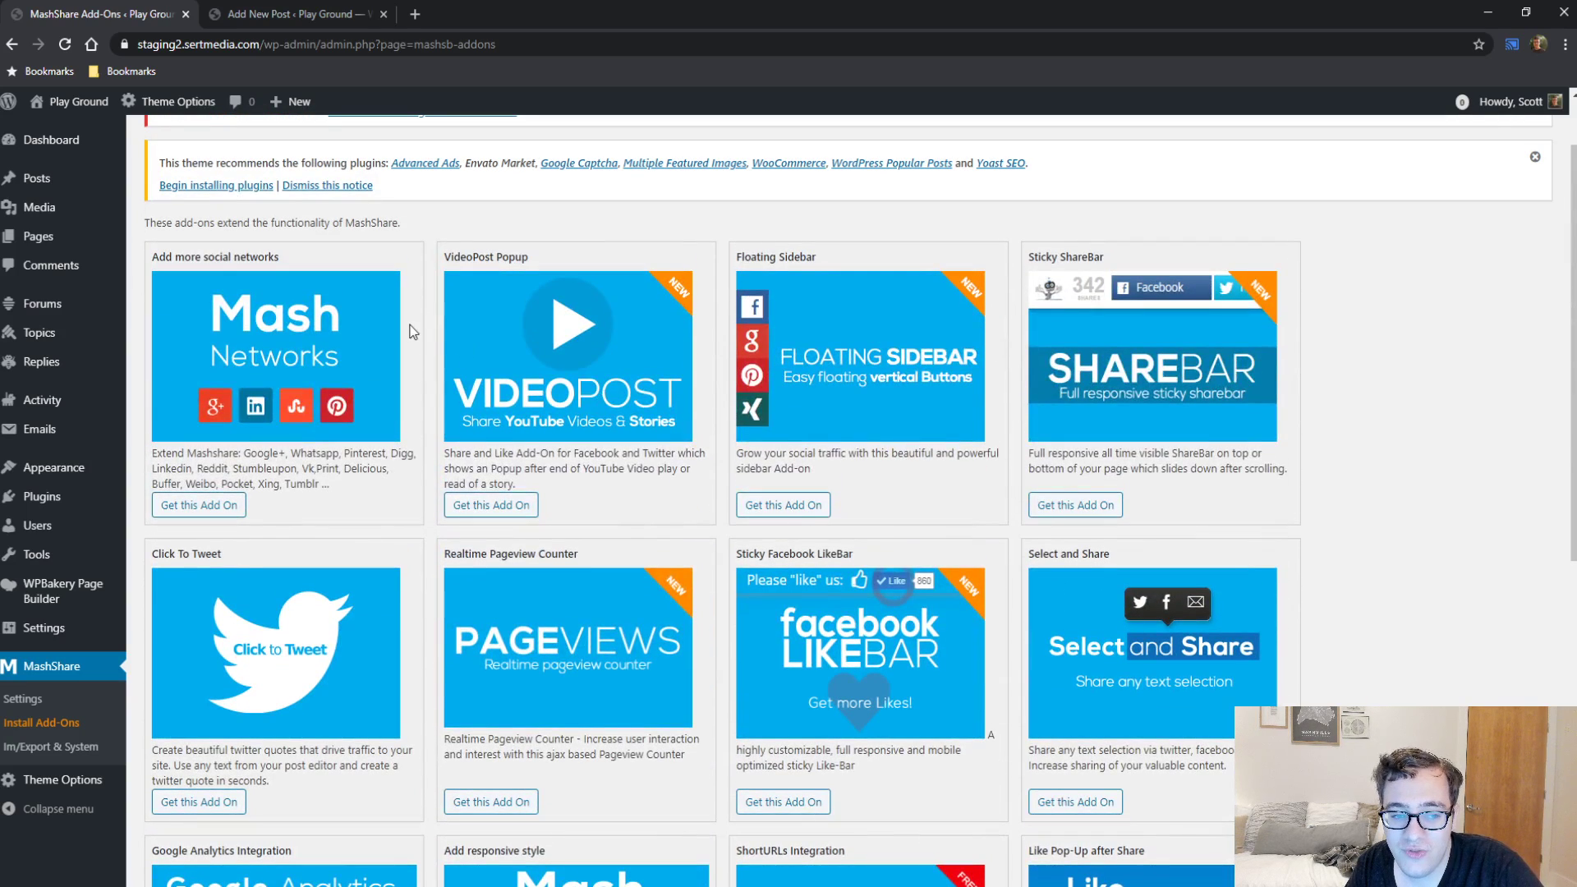